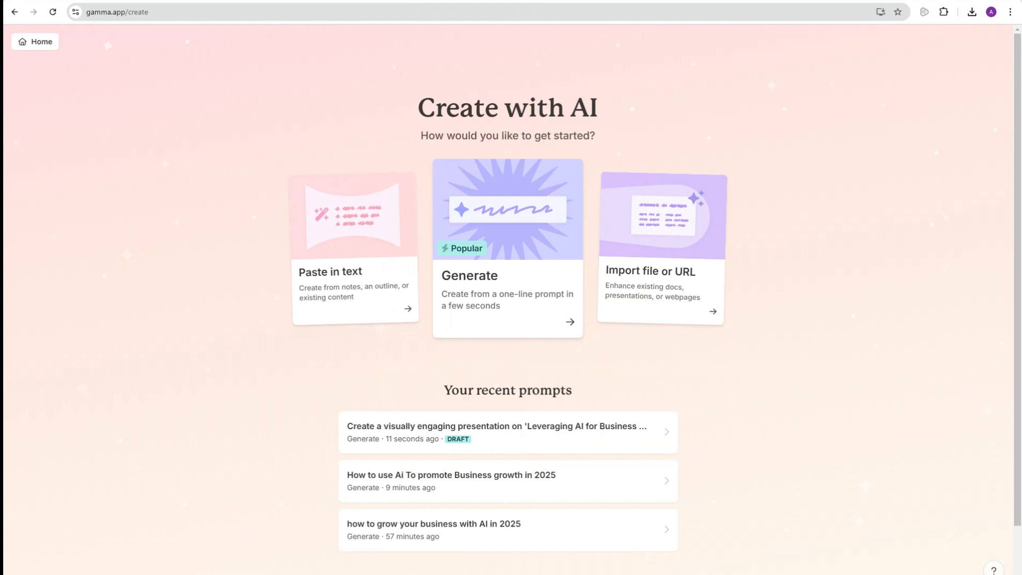
Start a new AI creation using the Generate option for a one-line prompt
left_click(353, 276)
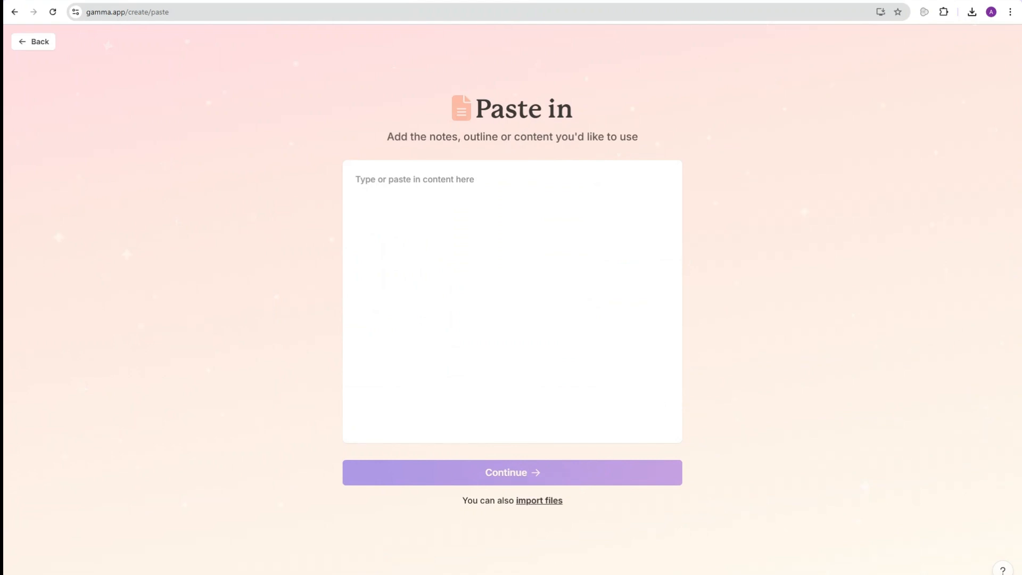
left_click(33, 41)
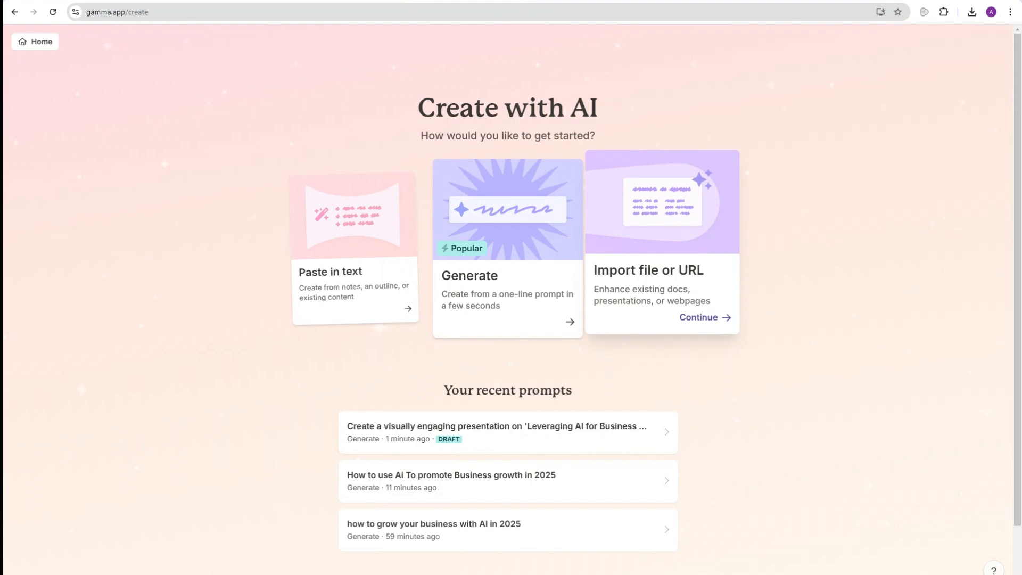
left_click(548, 317)
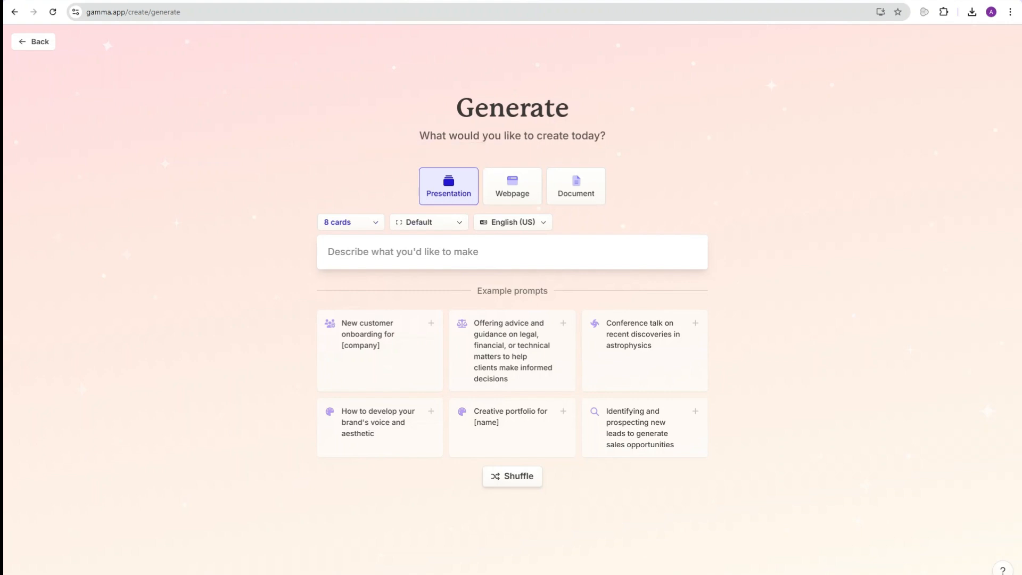
Review the card count, page style and language options for the presentation, keeping the Default page style
left_click(350, 222)
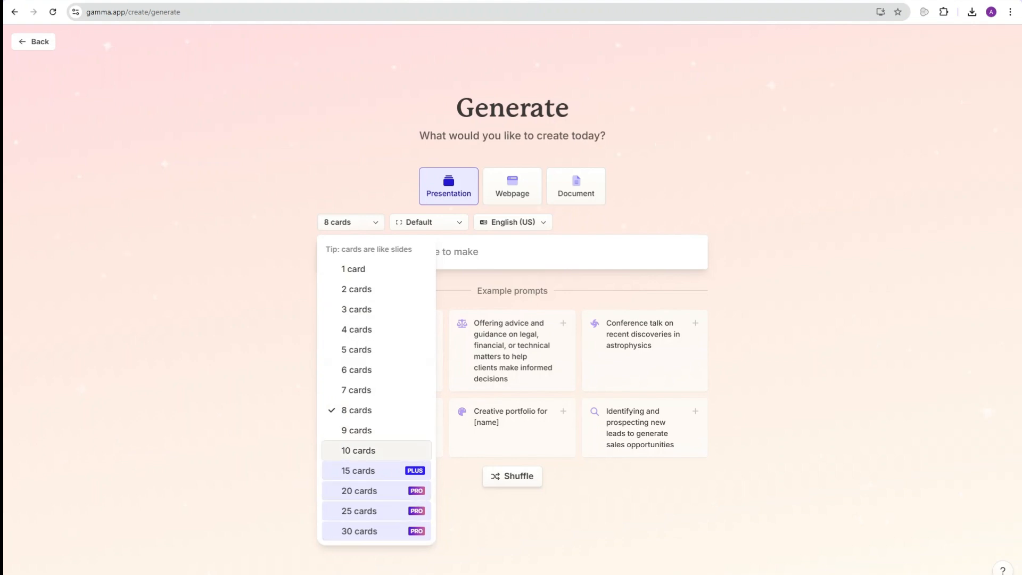
left_click(512, 251)
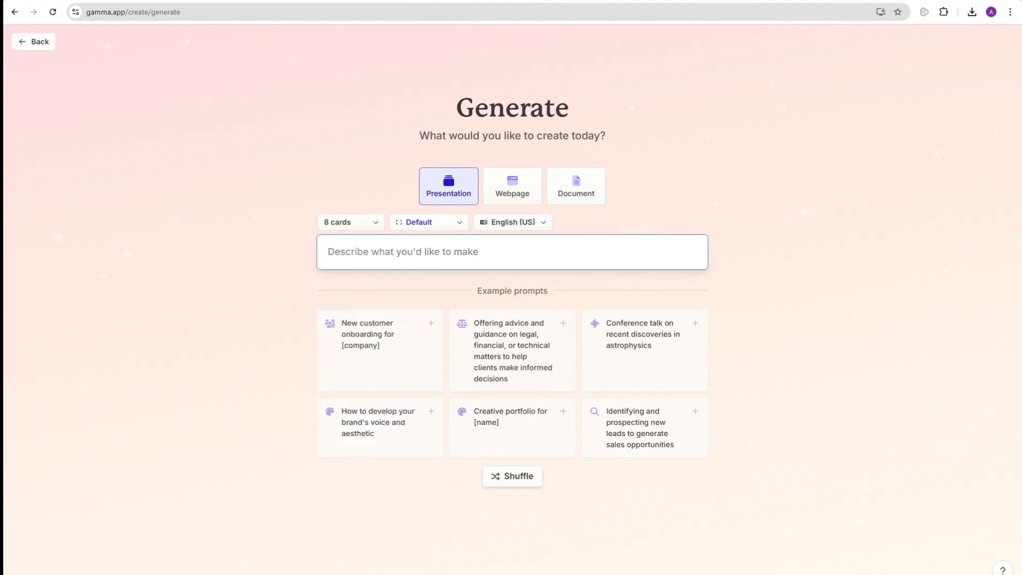
left_click(429, 222)
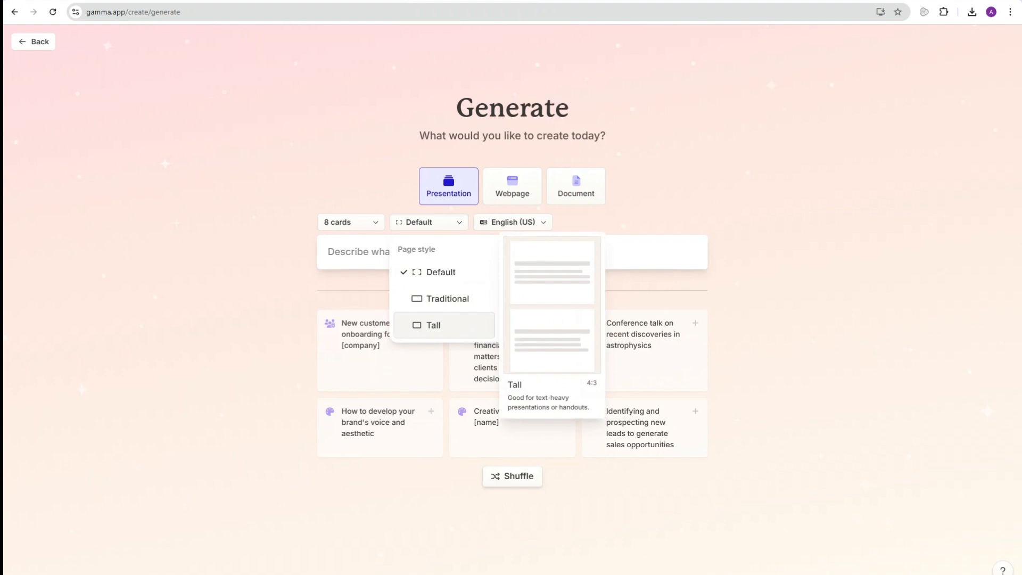
left_click(444, 272)
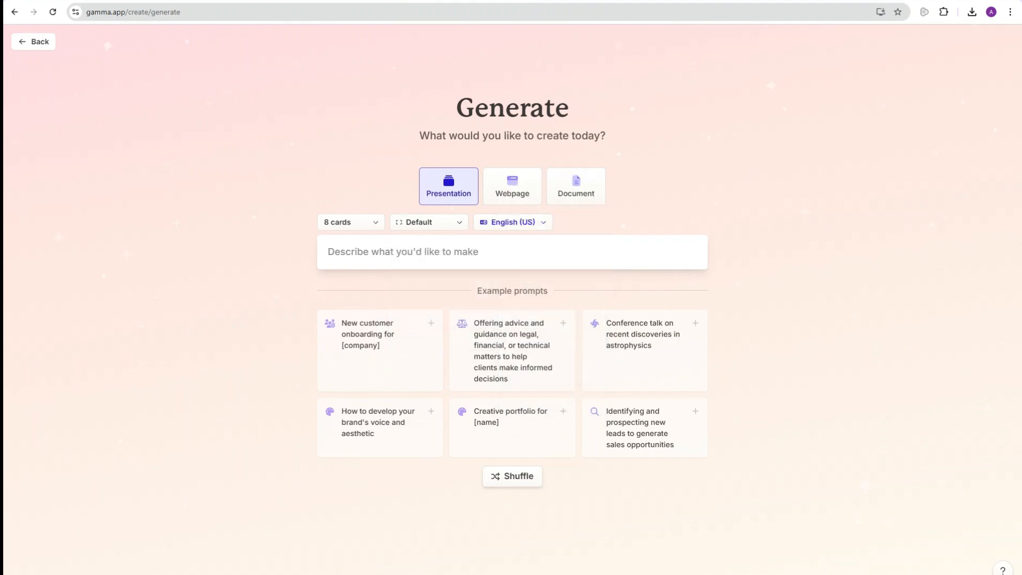
left_click(512, 222)
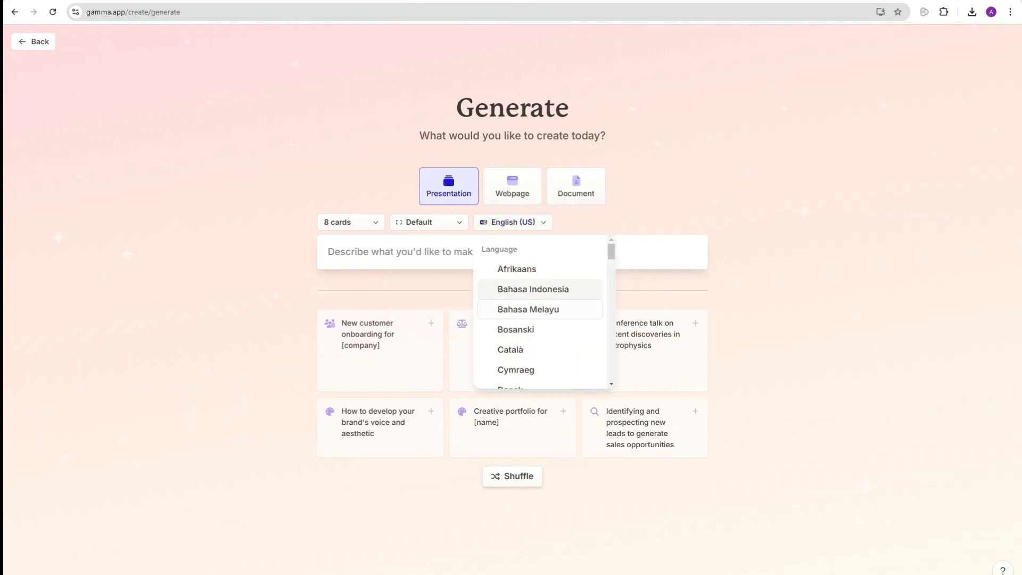
left_click(512, 222)
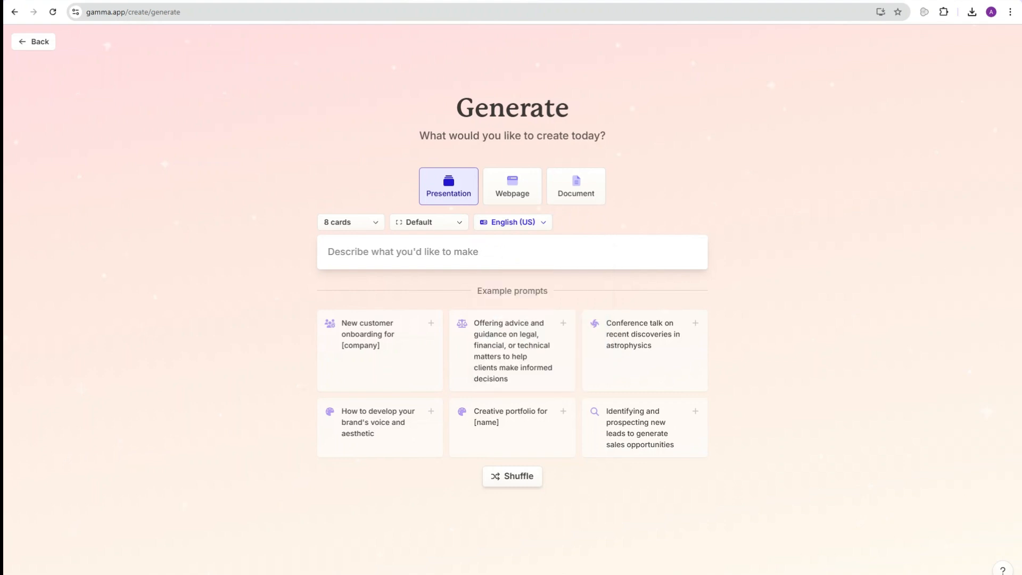
Generate an outline for a presentation on 'Leveraging AI for Business Growth in 2025' covering global trends, AI applications, industry insights, implementation roadmaps, challenges and future predictions
left_click(512, 252)
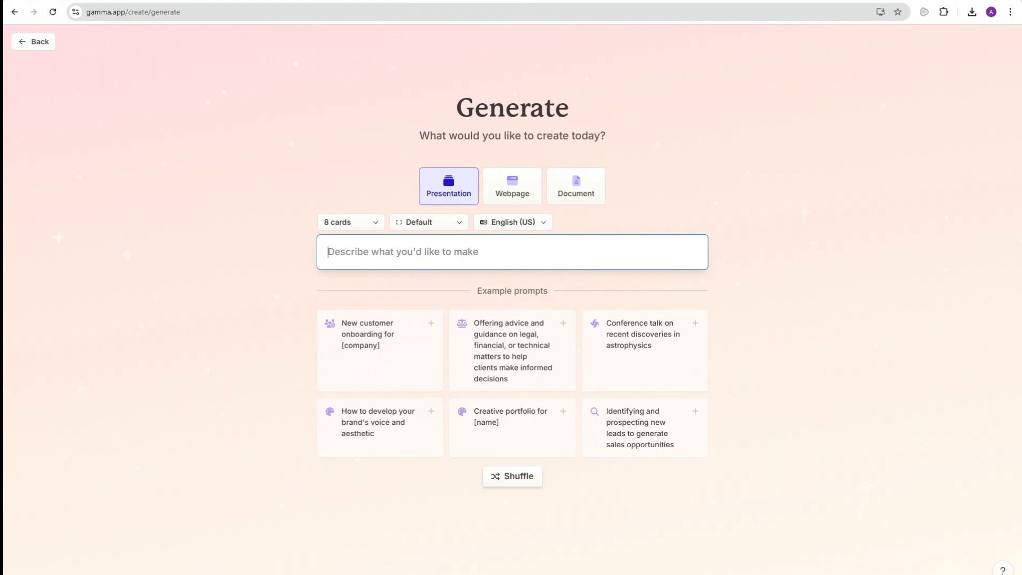
type("Create a visually engaging presentation on 'Leveraging AI for Business Growth in 2025.' Include an introduction, global trends, practical applications of AI in business, industry-specific insights, implementation roadmaps, challenges, and future predictions. Use professional design with clean layouts, charts, and visuals to explain concepts clearly. Ensure each slide is concise, impactful, and tailored for a business audience")
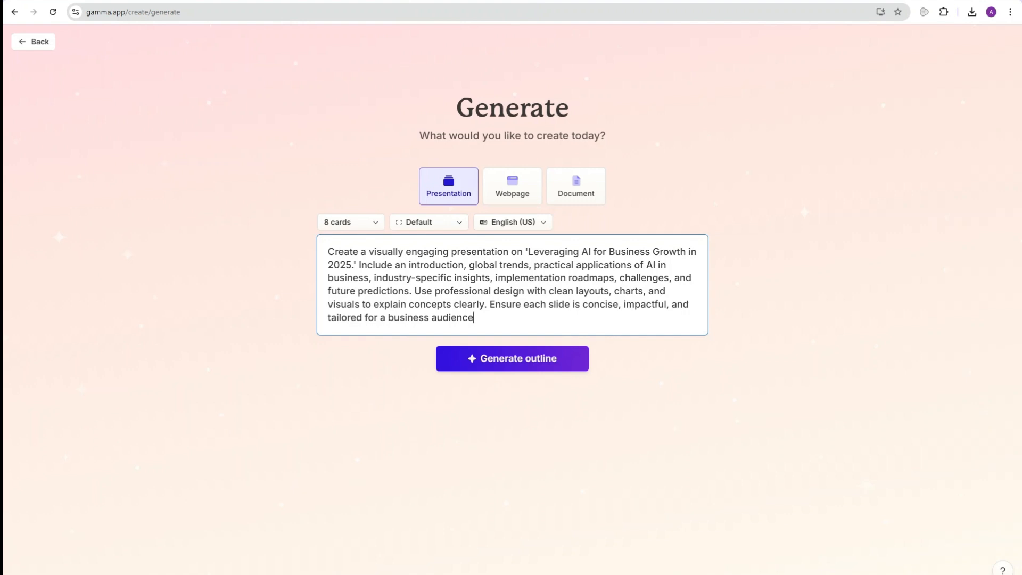
left_click(512, 358)
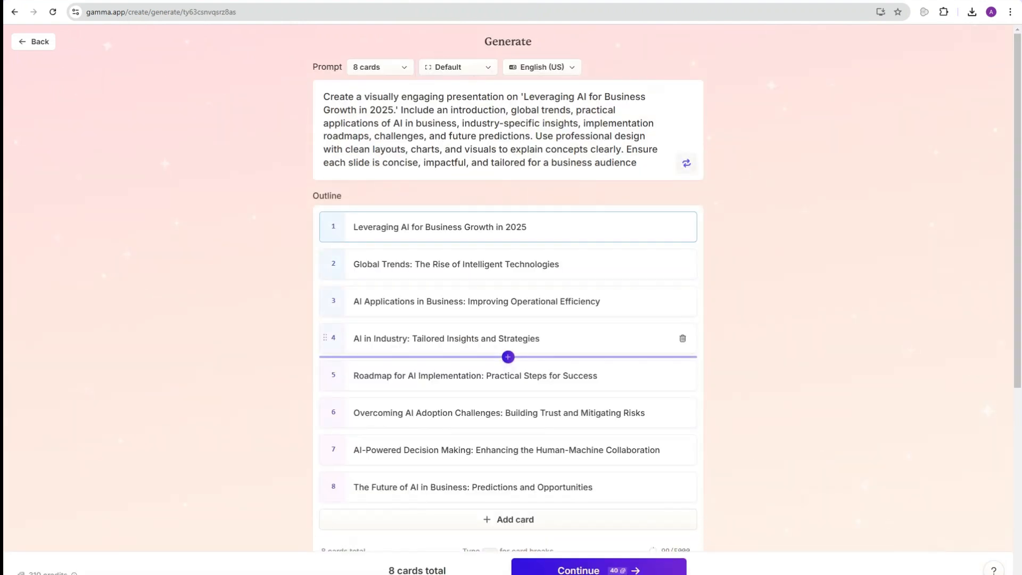
Reorder the outline by moving the 'Roadmap for AI Implementation' card up one place and the 'AI in Industry' card to third place
scroll(508, 319, "down", 1)
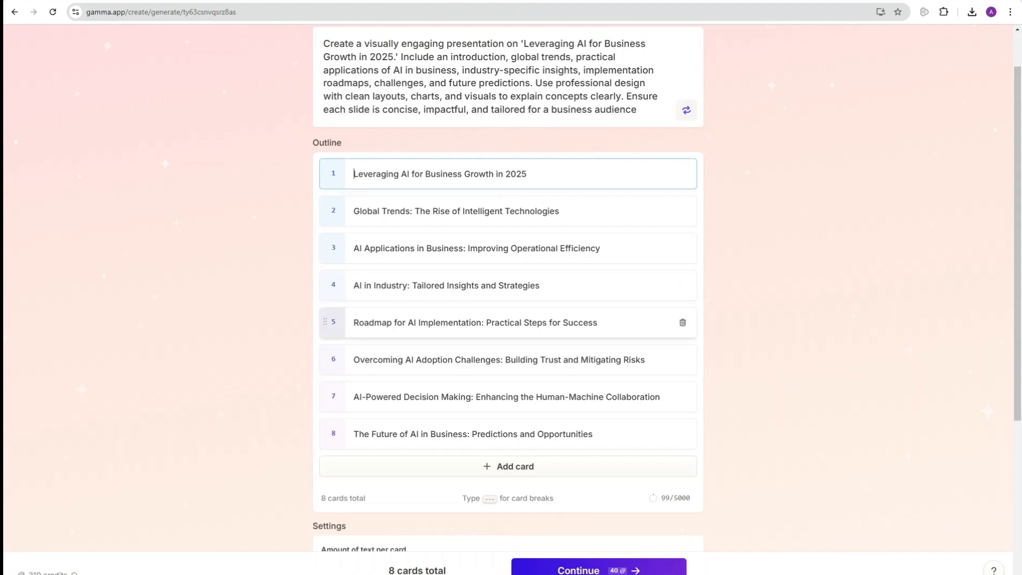
left_click_drag(325, 322, 325, 285)
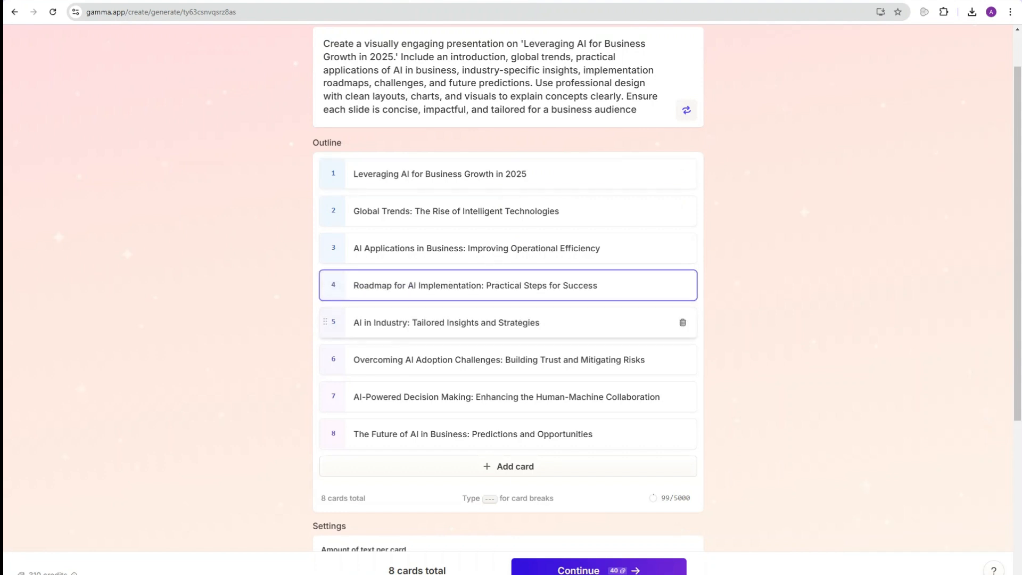
left_click_drag(326, 322, 340, 246)
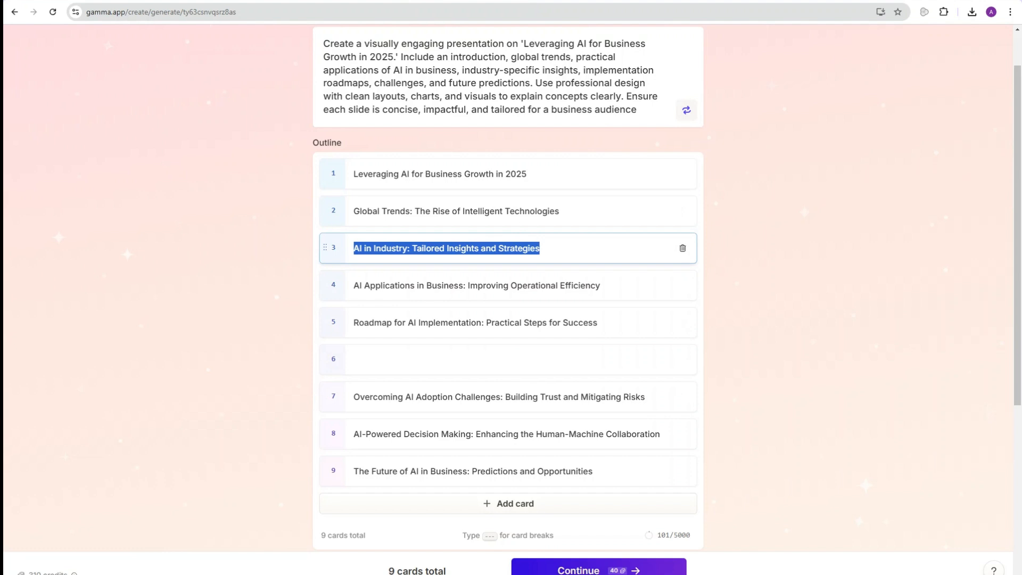
left_click(541, 248)
left_click_drag(541, 248, 353, 248)
left_click(355, 359)
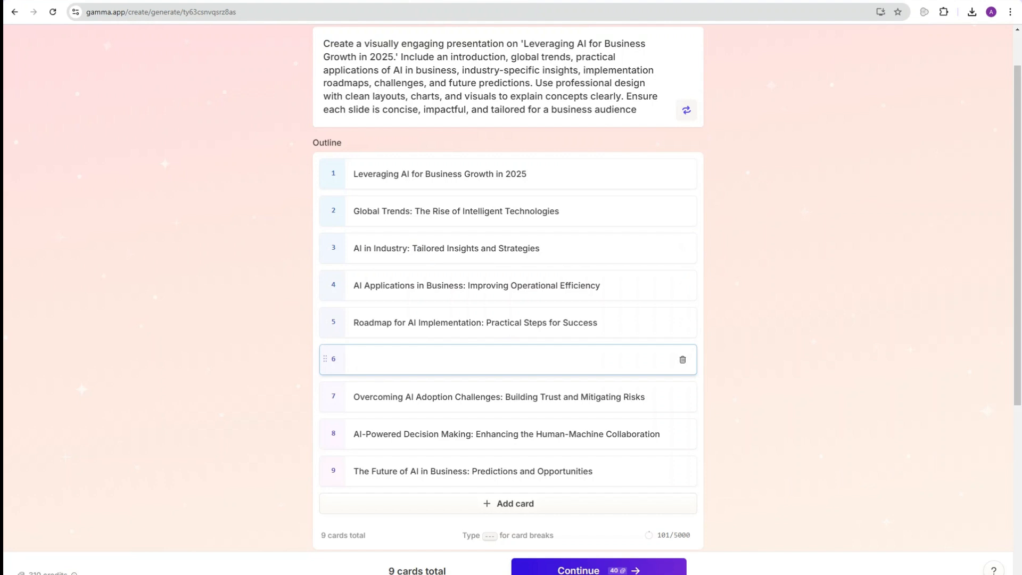
Add an empty card at the end of the outline, and delete both the empty sixth card and the added one
left_click(508, 504)
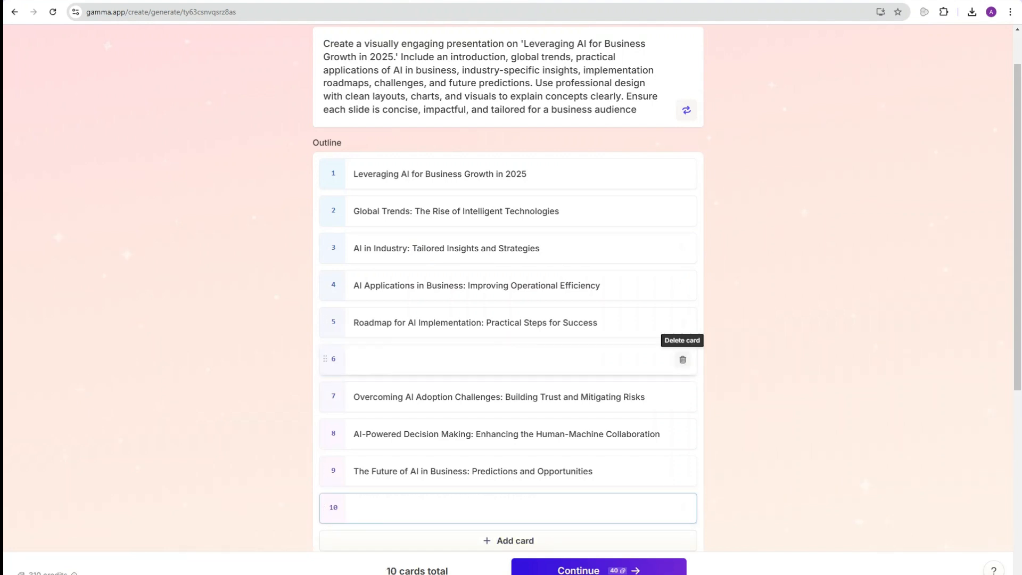
left_click(682, 360)
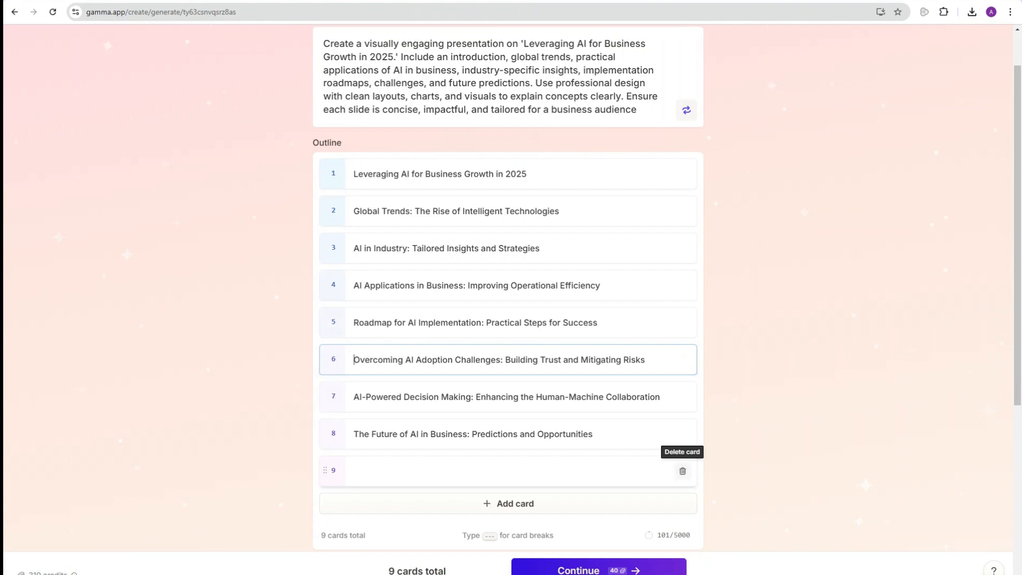
left_click(682, 468)
Set the amount of text per card to Brief and keep AI images as the image source
scroll(508, 373, "down", 2)
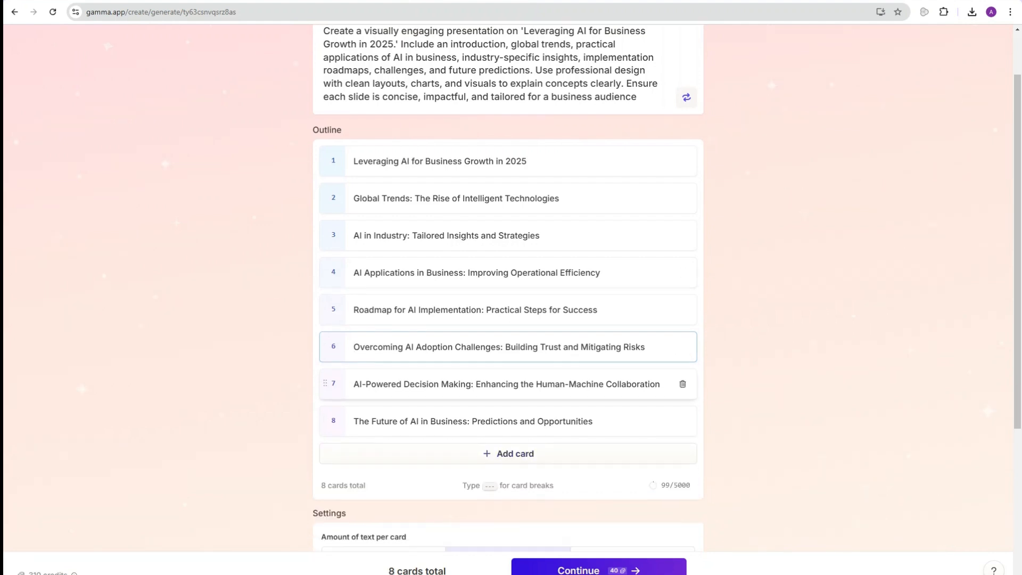
scroll(634, 355, "down", 2)
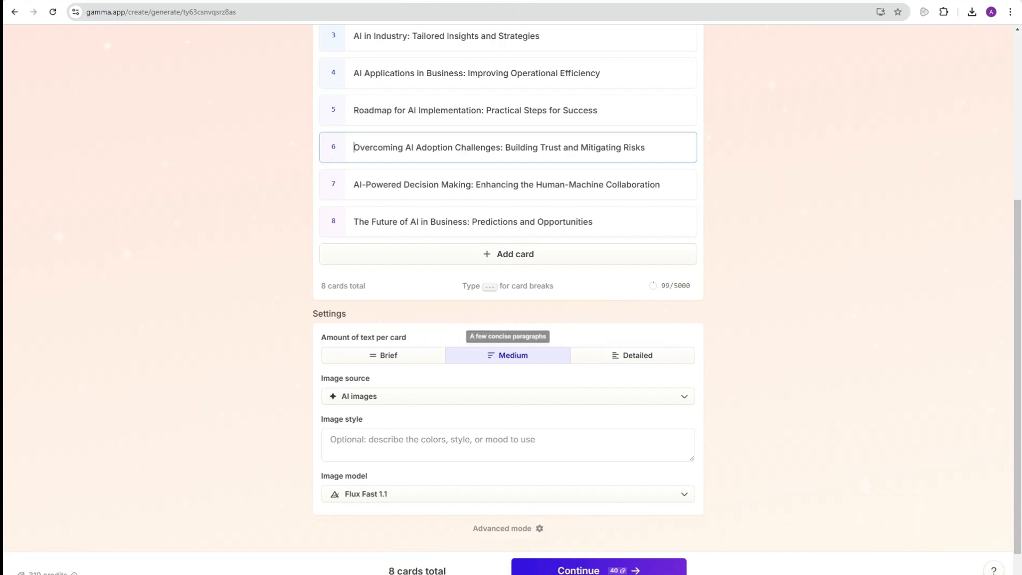
left_click(385, 355)
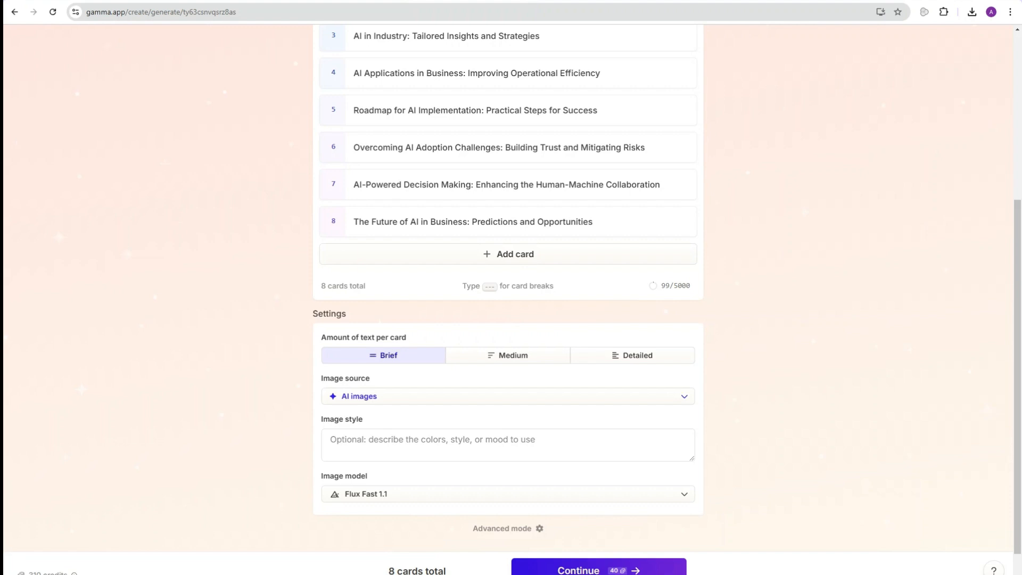
left_click(508, 396)
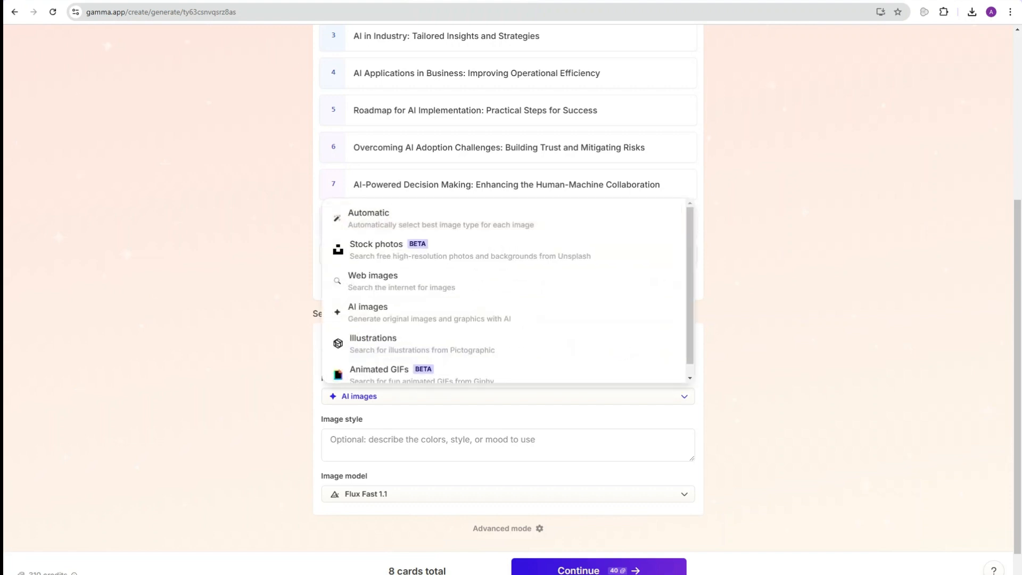
left_click(507, 396)
Leave the image style blank, choose Flux Fast 1.1 as the image model and continue to the theme selection
scroll(507, 287, "down", 1)
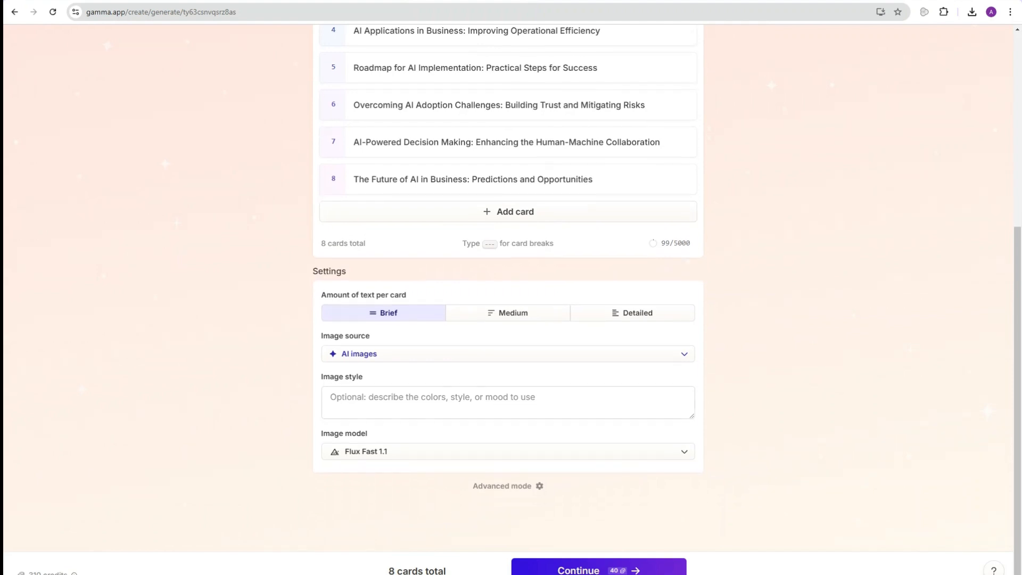
left_click(508, 402)
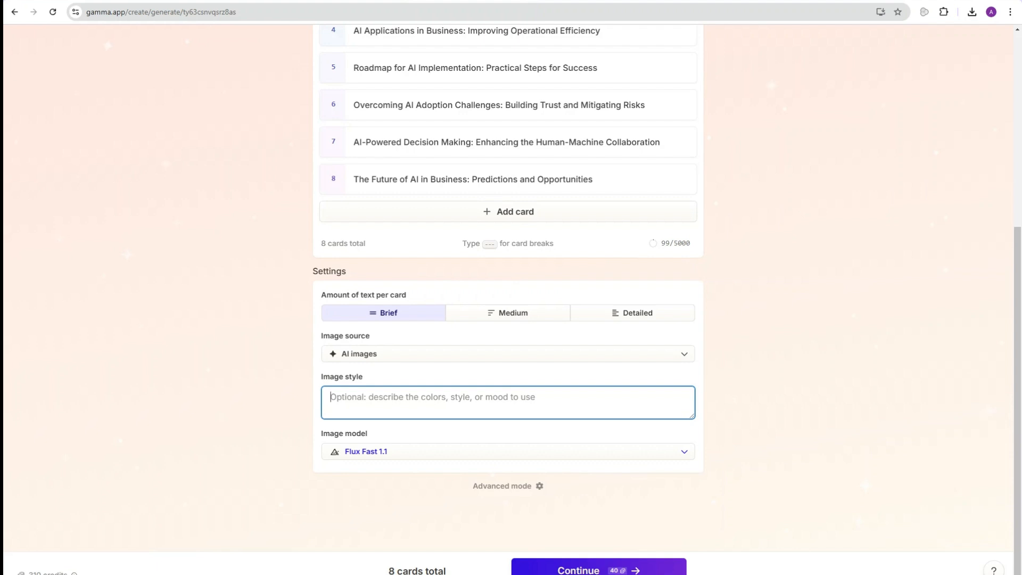
left_click(508, 452)
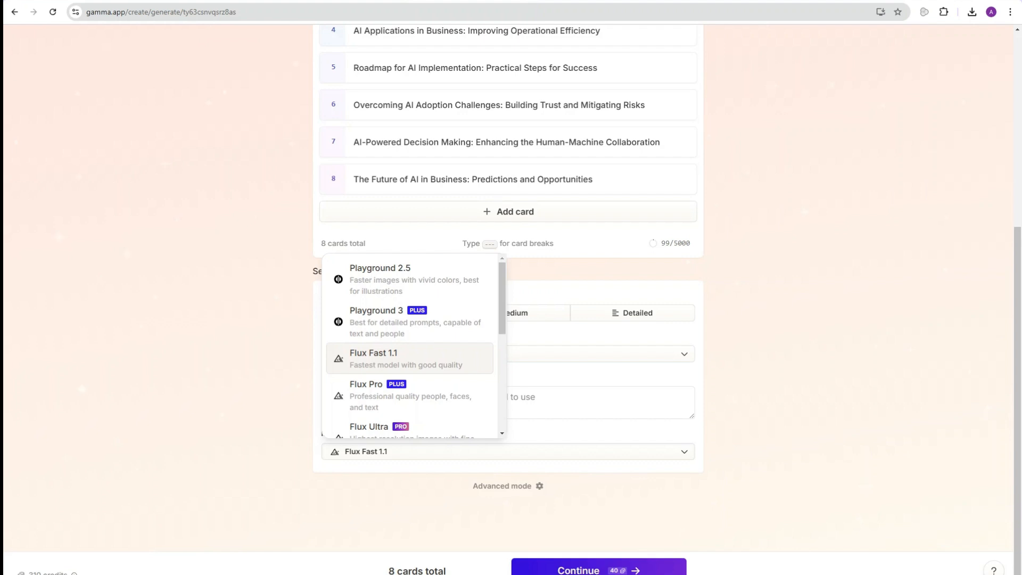
left_click(410, 358)
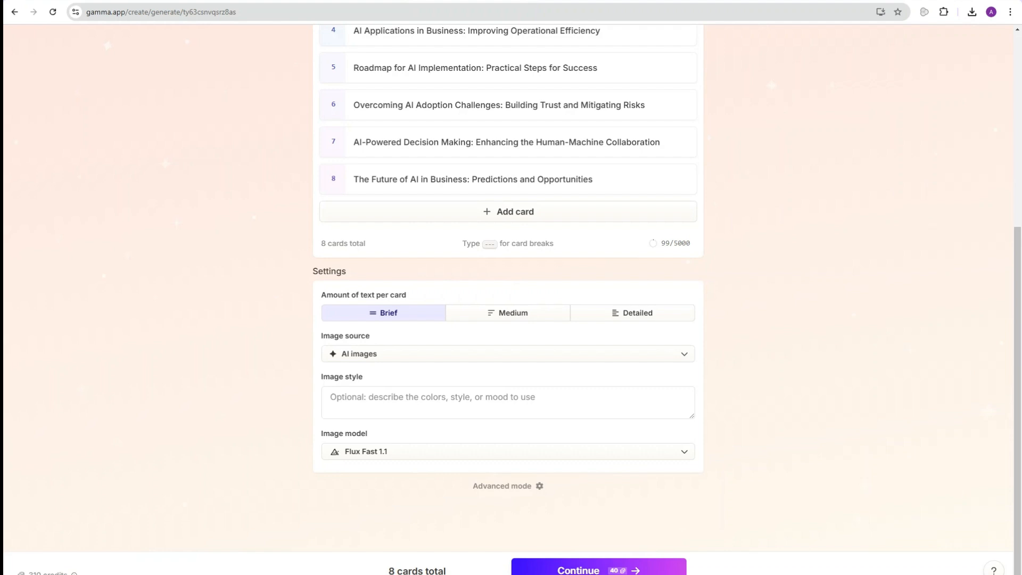
left_click(599, 570)
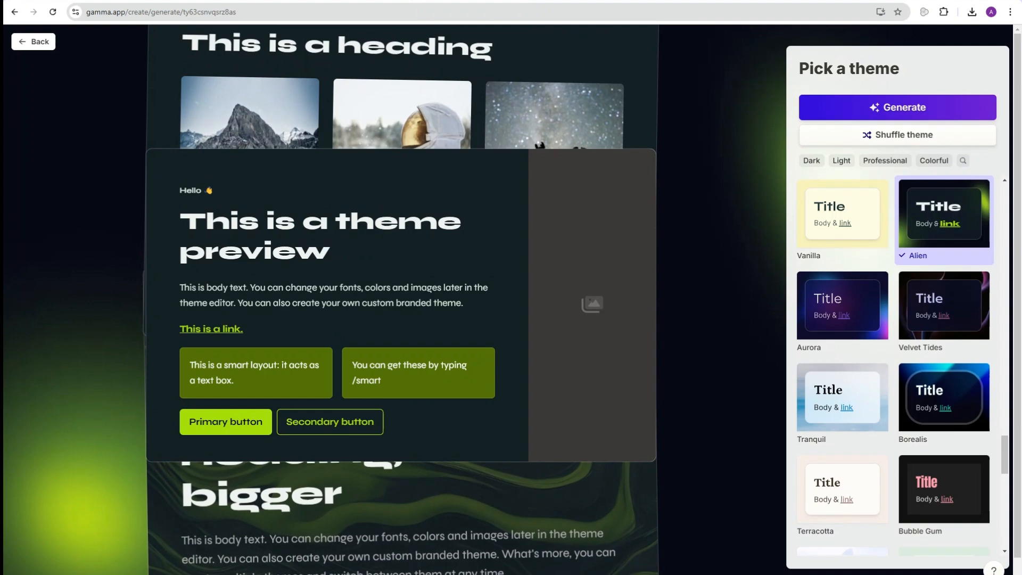
Browse the available themes and select the Indigo theme for the presentation
scroll(894, 368, "down", 9)
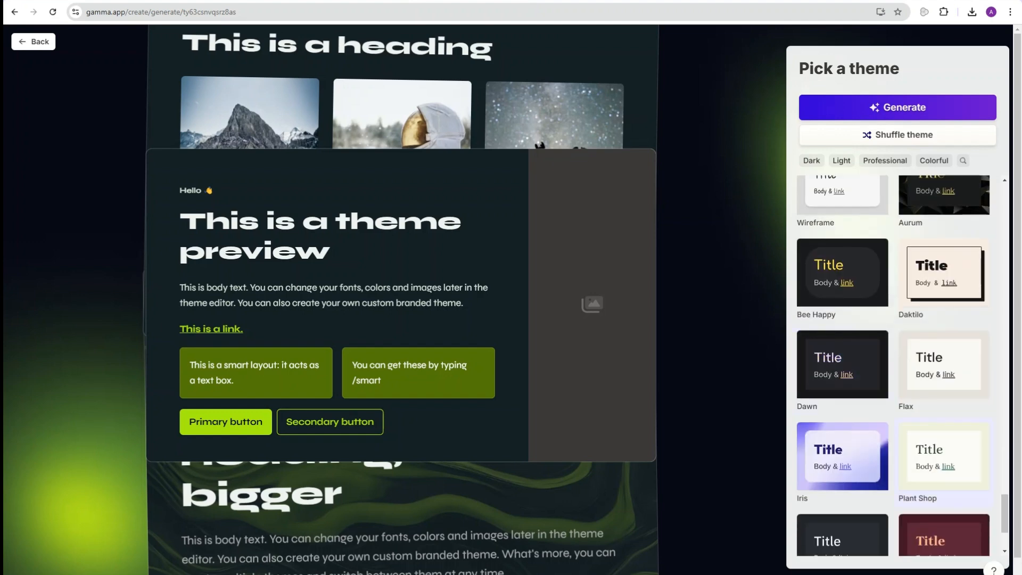
scroll(894, 367, "down", 3)
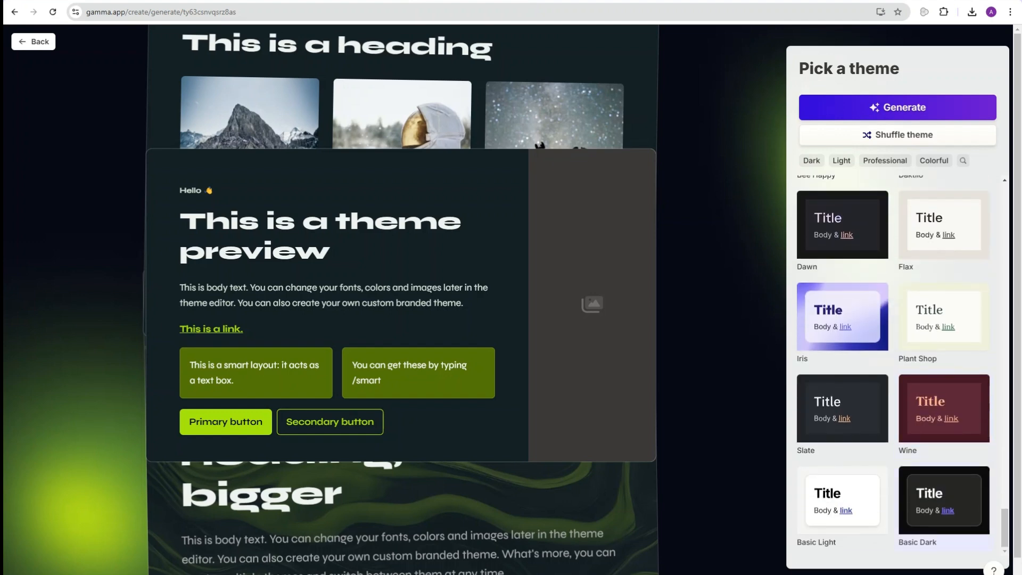
scroll(894, 367, "up", 10)
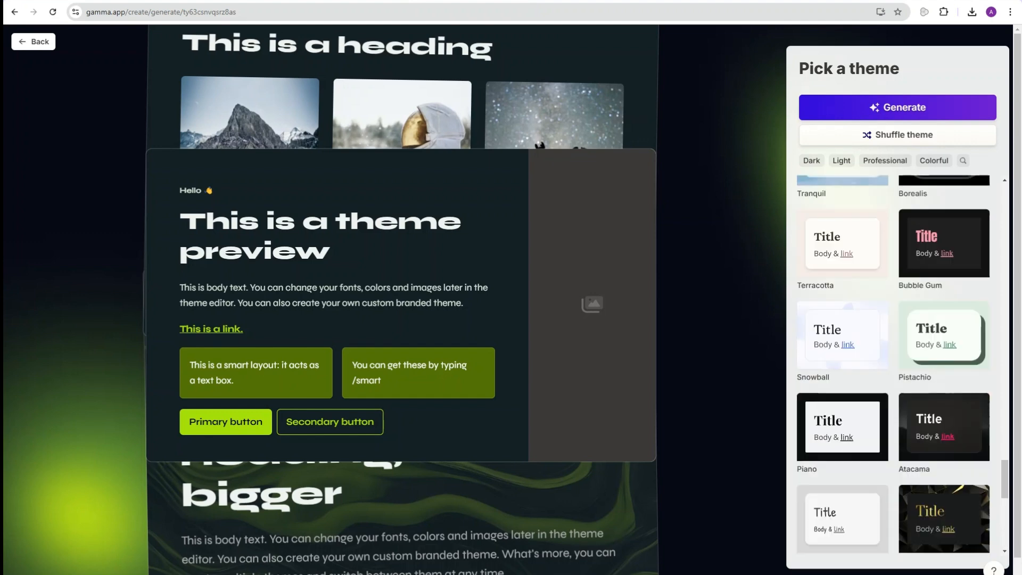
scroll(894, 367, "up", 10)
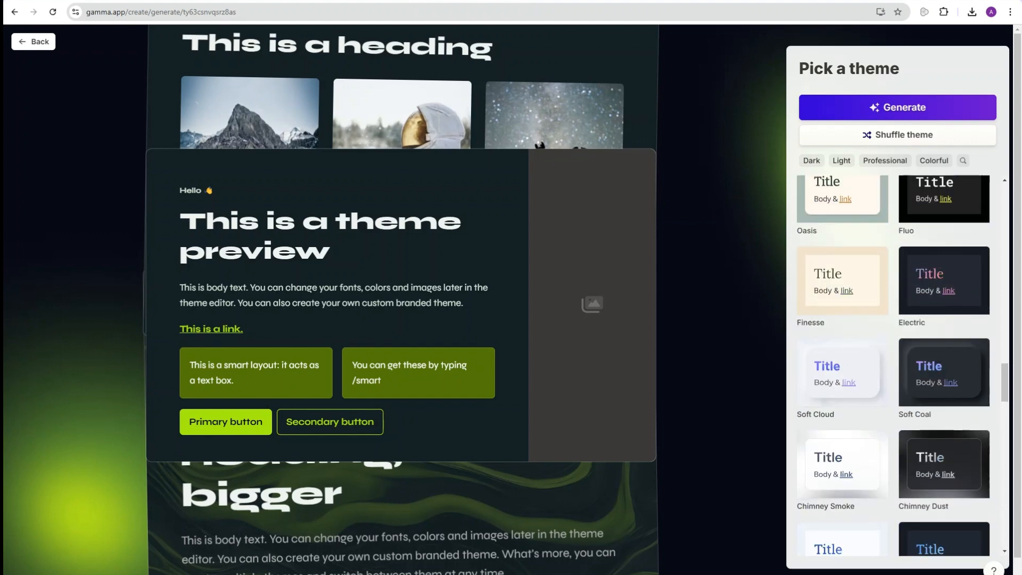
scroll(894, 367, "up", 10)
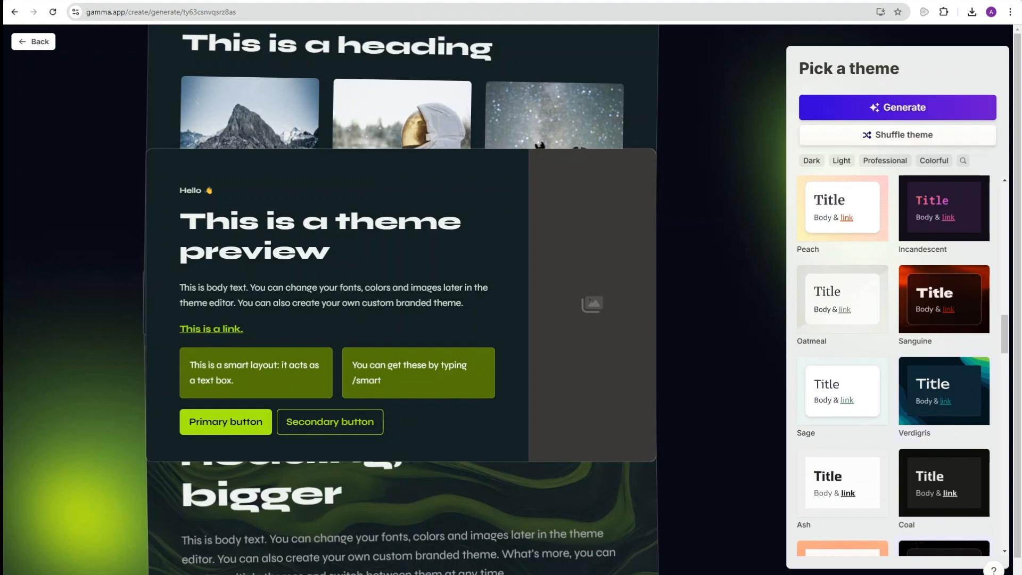
scroll(894, 368, "up", 4)
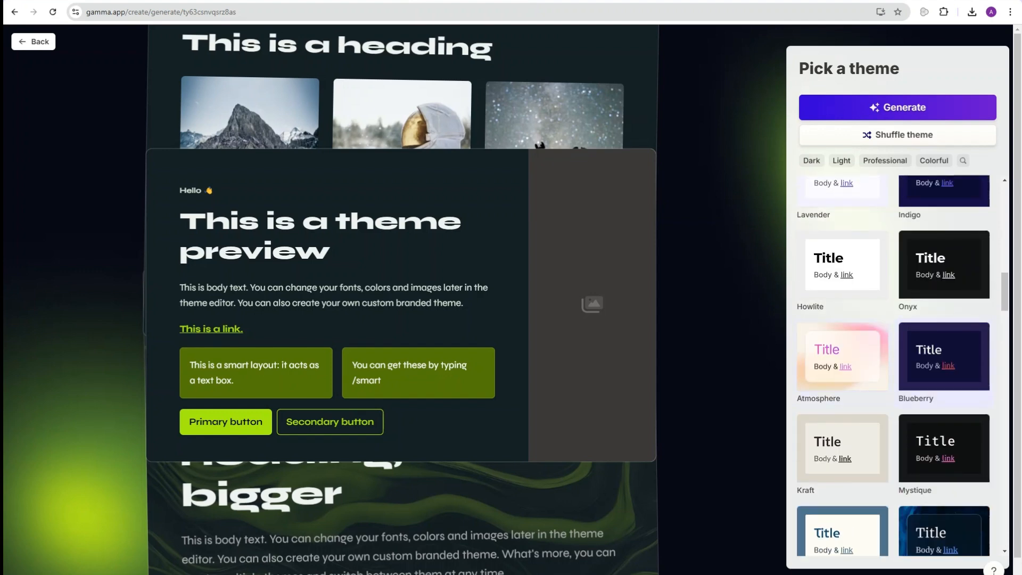
scroll(943, 336, "up", 2)
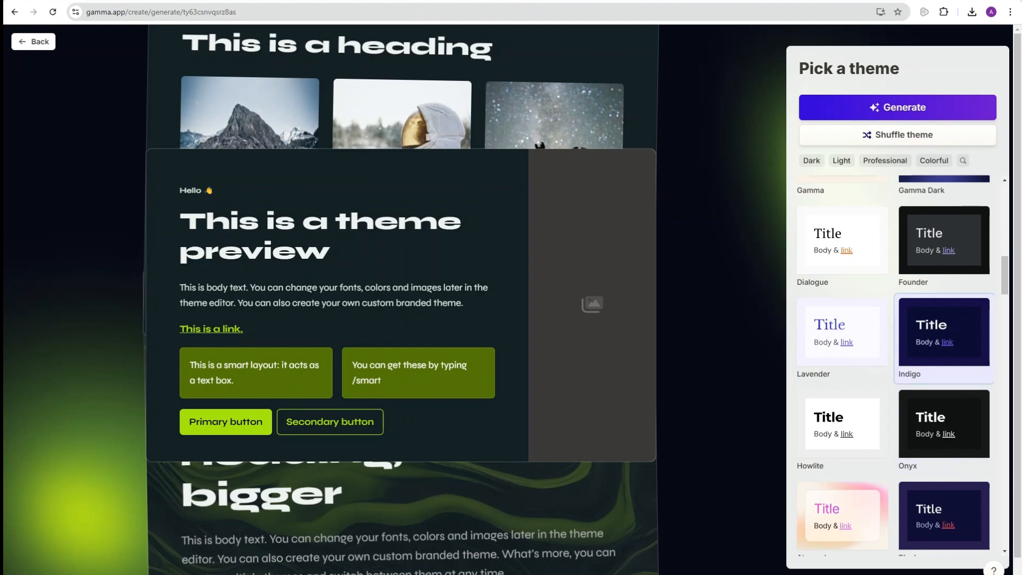
left_click(943, 336)
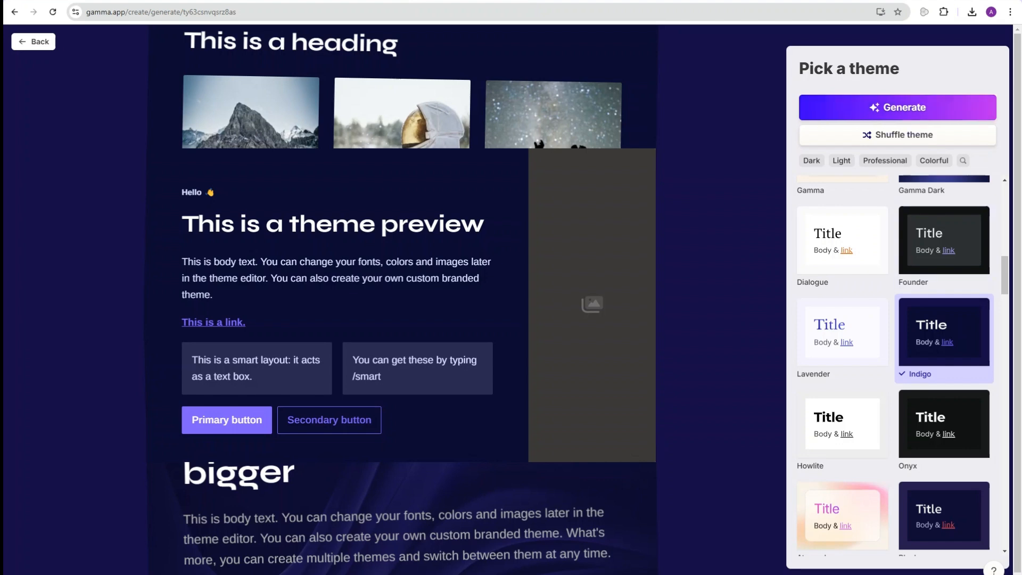
Generate the presentation with the selected theme, then switch the card overview to list view and back to filmstrip view
left_click(897, 107)
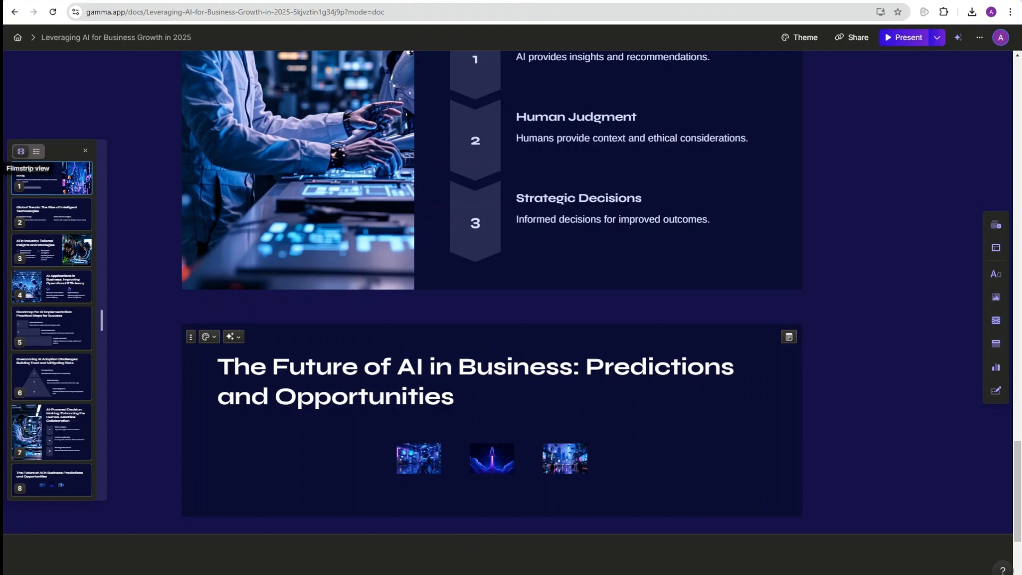
left_click(36, 151)
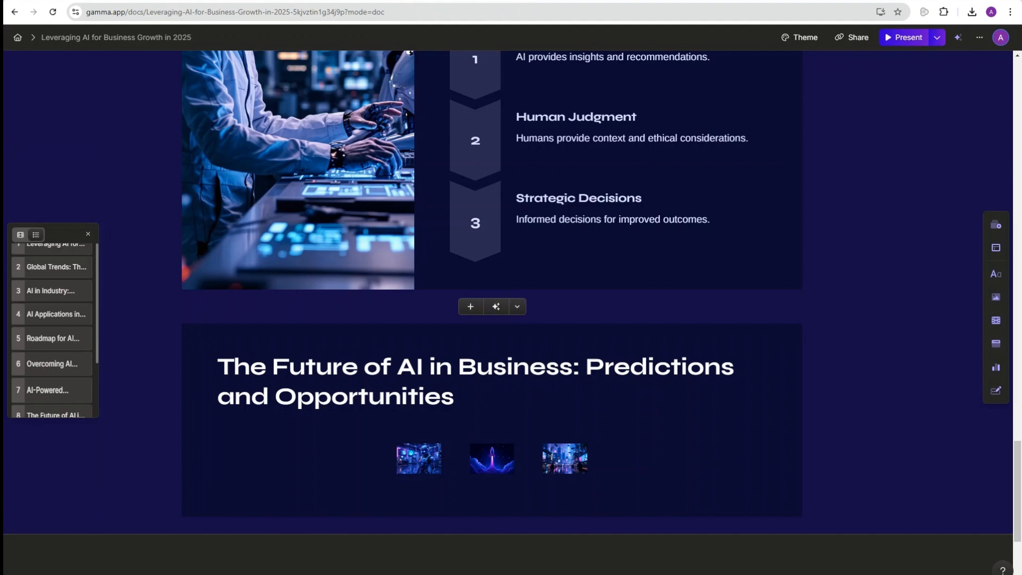
left_click(20, 234)
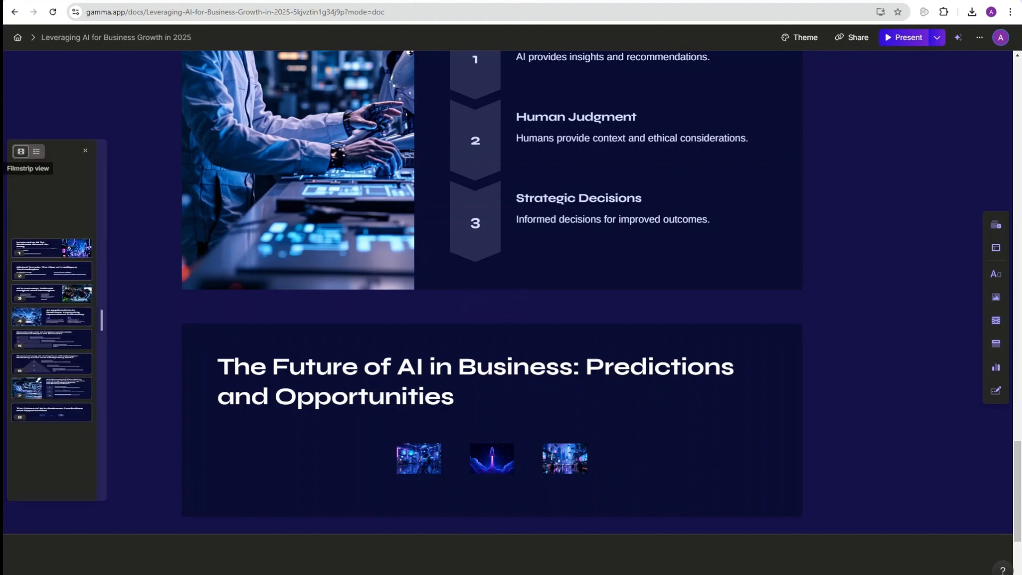
Review the text, images and layouts of the generated cards, ending at the title card
scroll(492, 308, "up", 10)
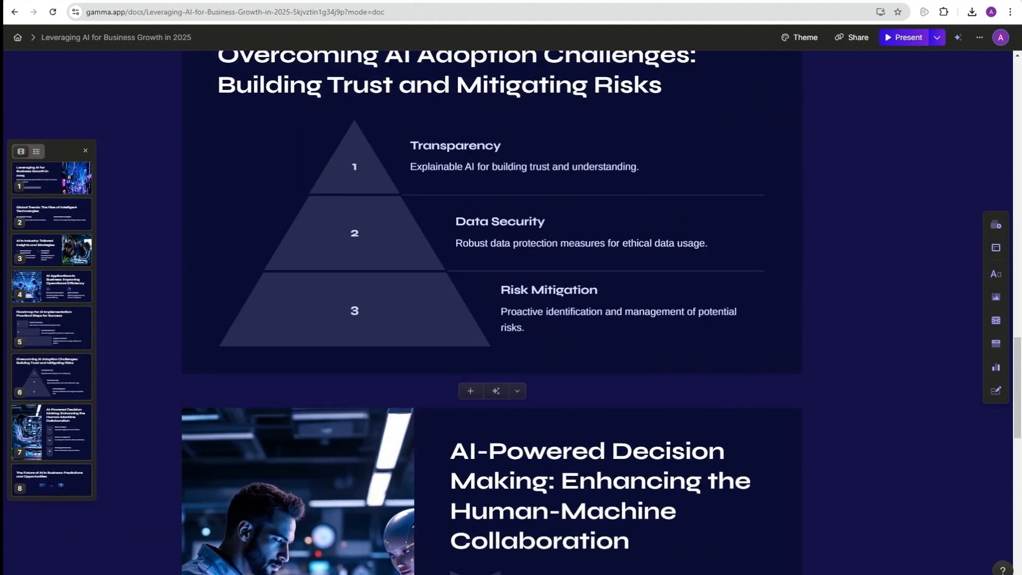
scroll(492, 309, "up", 15)
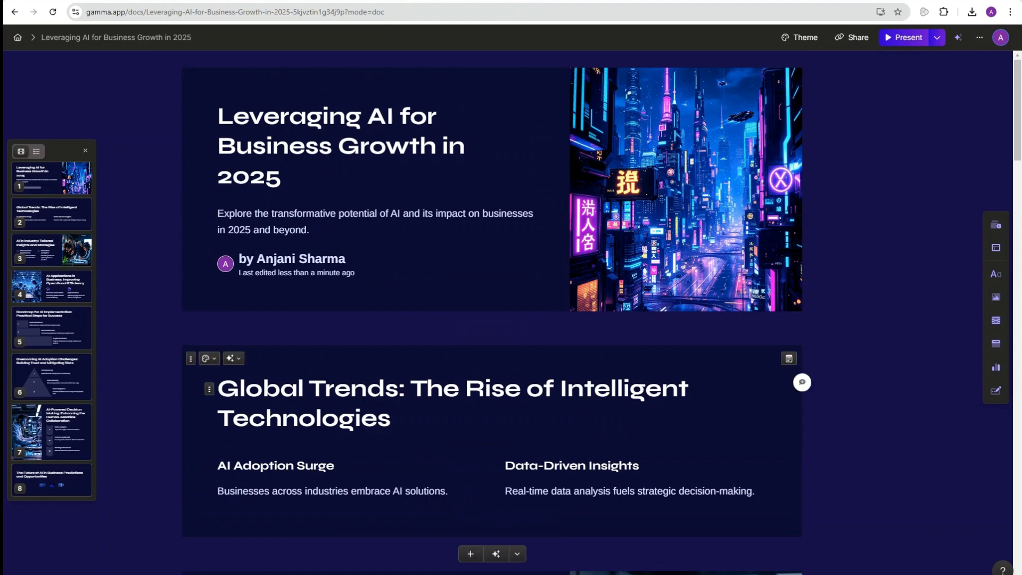
scroll(777, 368, "down", 2)
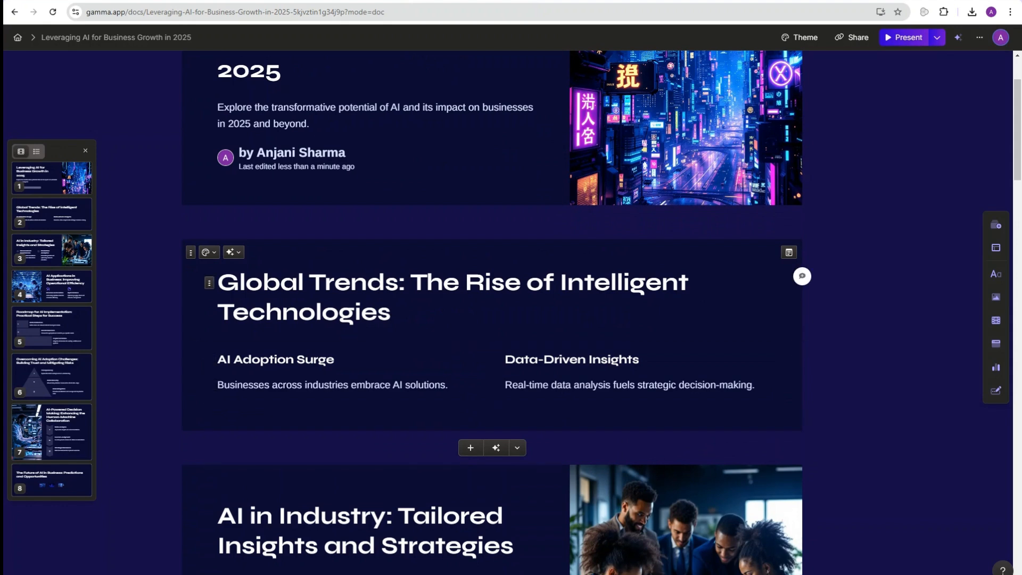
scroll(493, 314, "down", 5)
scroll(492, 314, "up", 1)
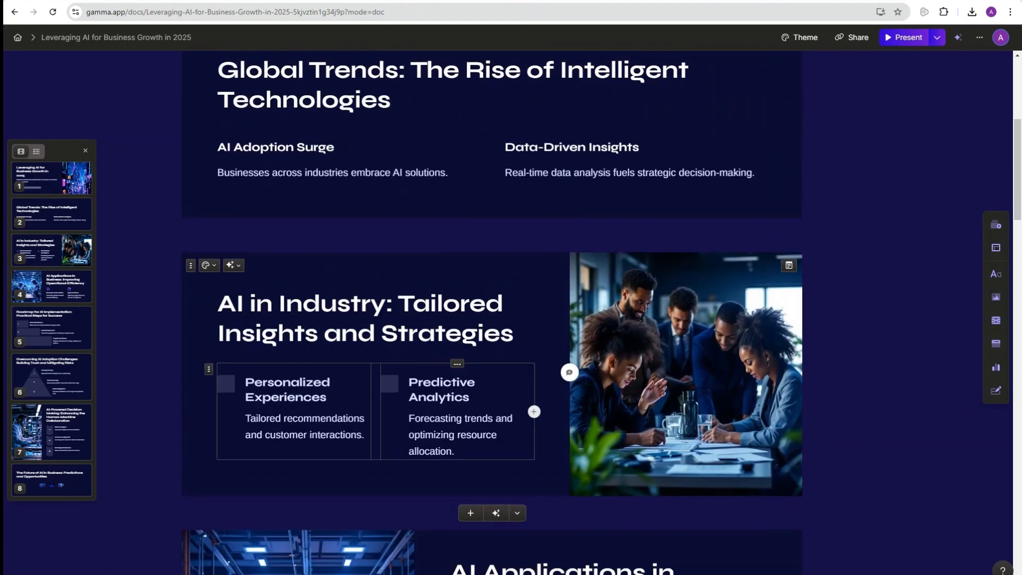
scroll(493, 314, "down", 1)
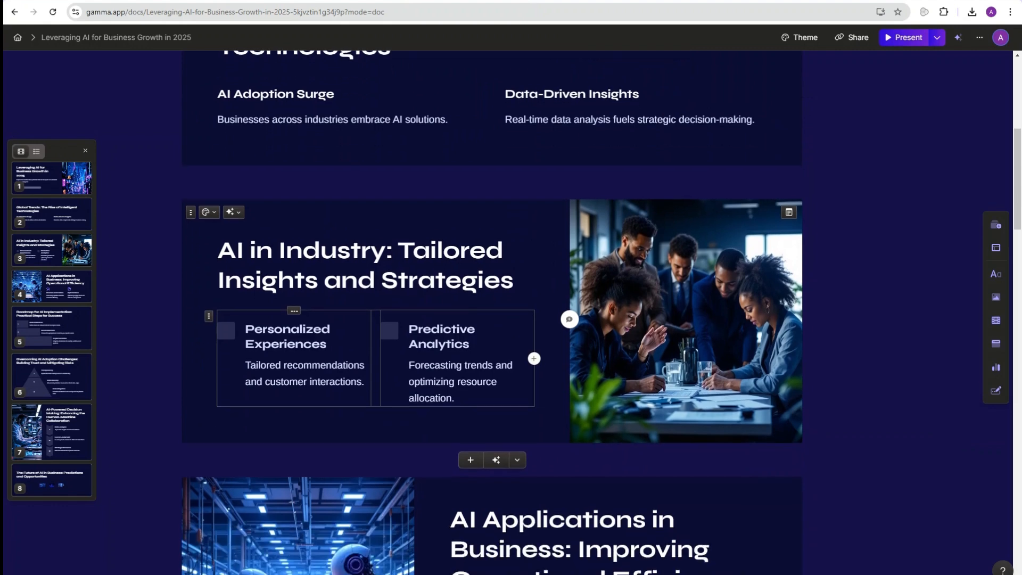
scroll(492, 314, "down", 2)
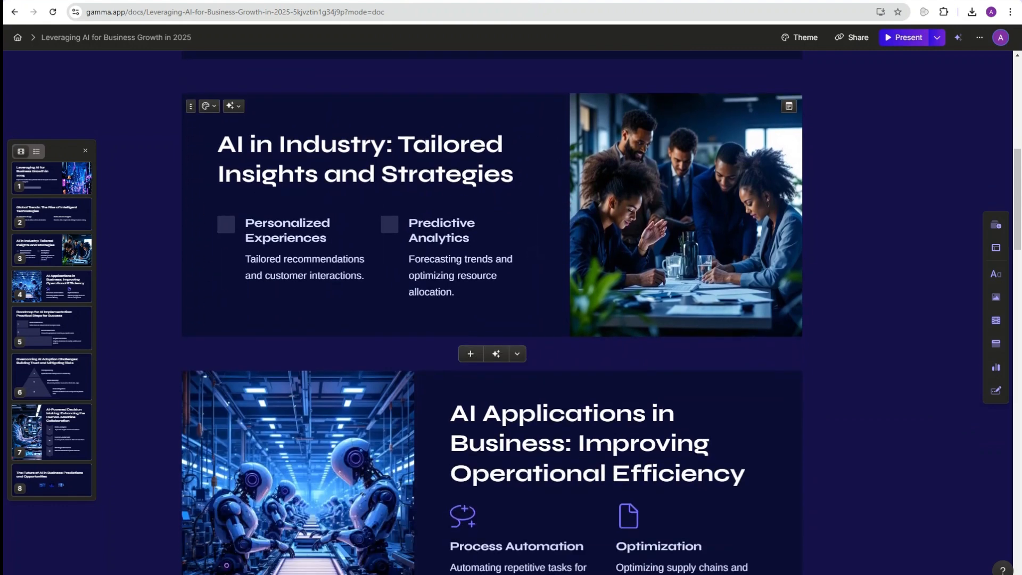
scroll(492, 314, "down", 3)
scroll(492, 314, "up", 12)
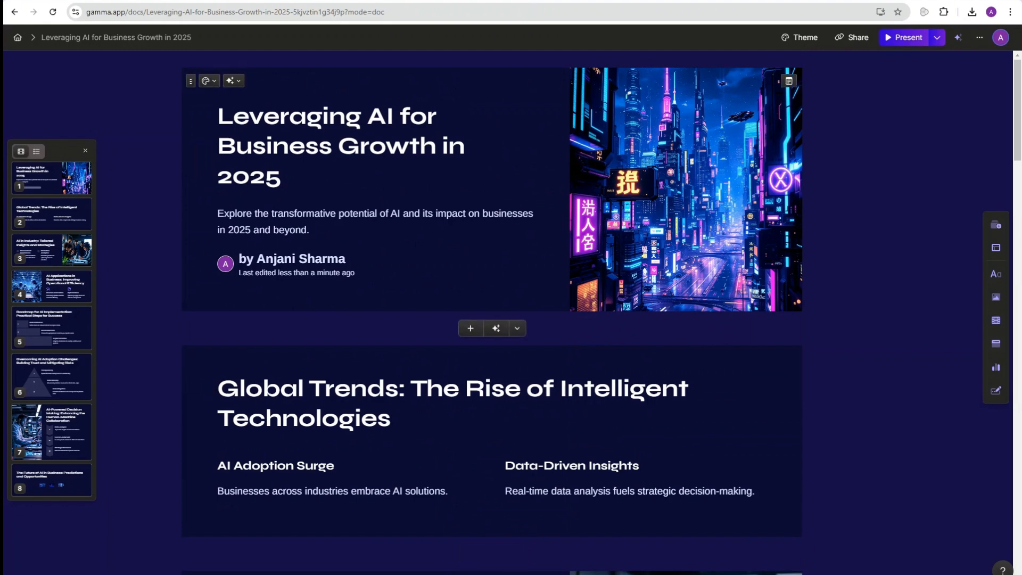
Make the title card full-bleed and set its card color to black (#000000)
left_click(306, 117)
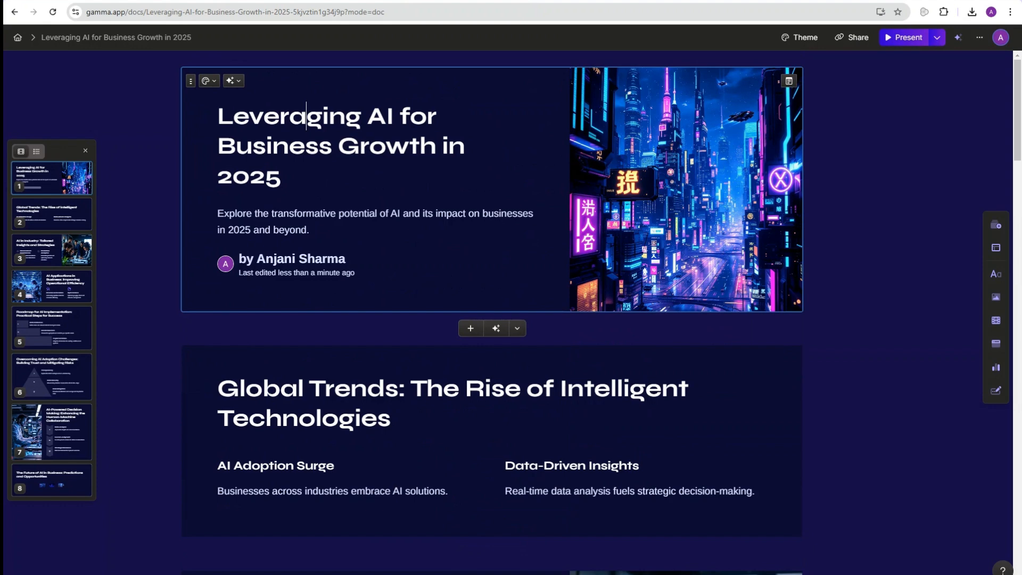
left_click(208, 80)
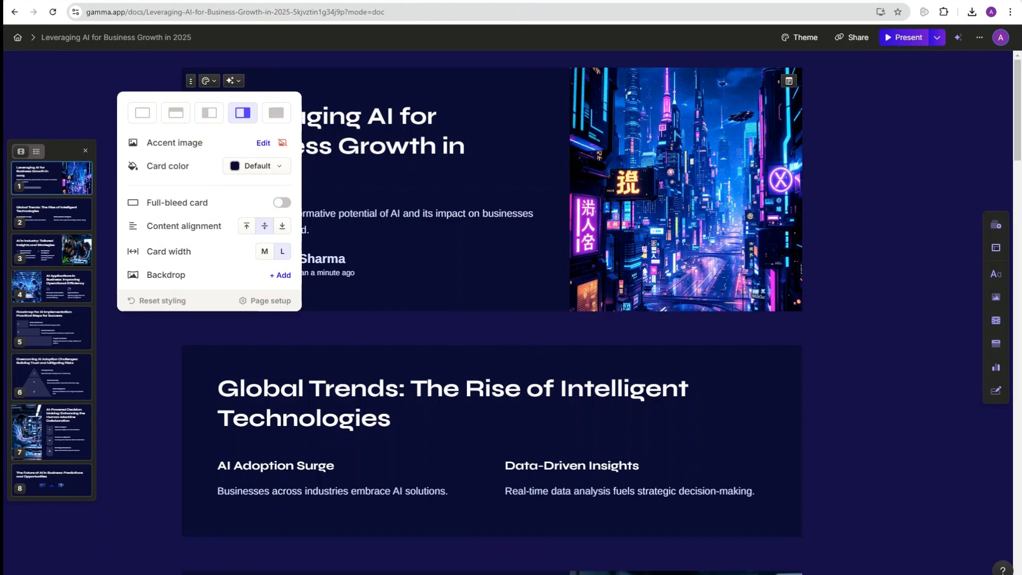
left_click(282, 203)
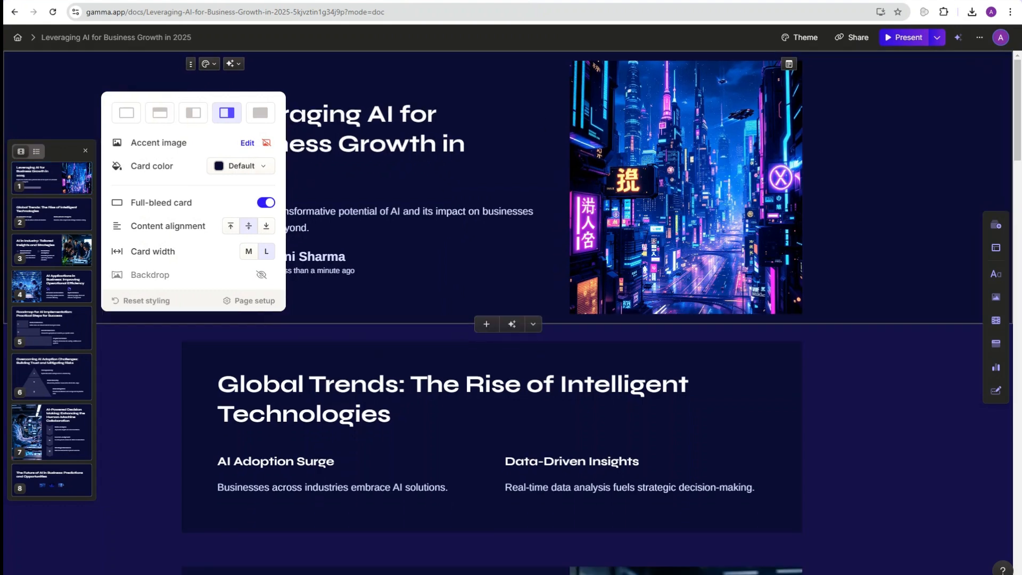
left_click(241, 166)
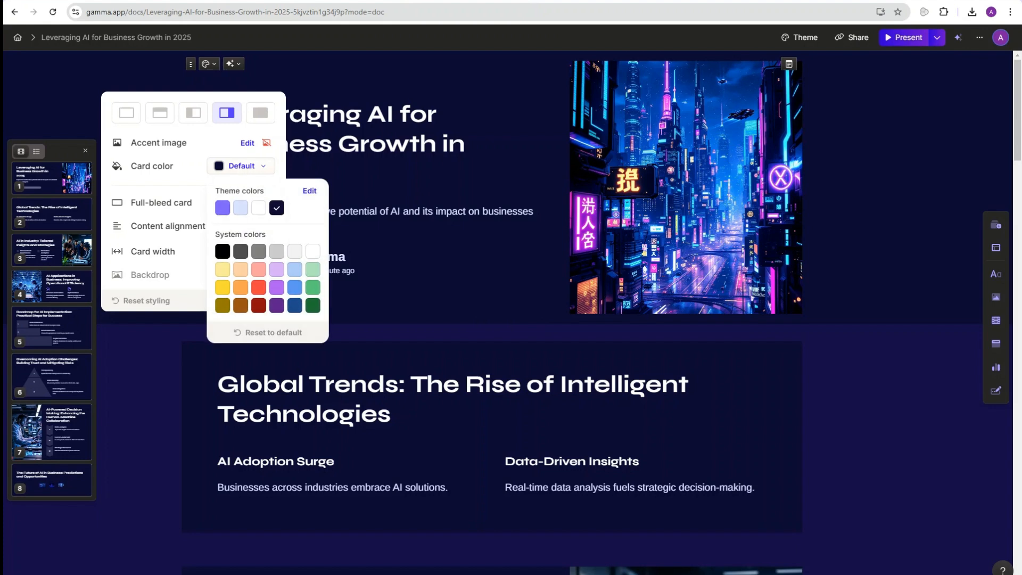
left_click(237, 208)
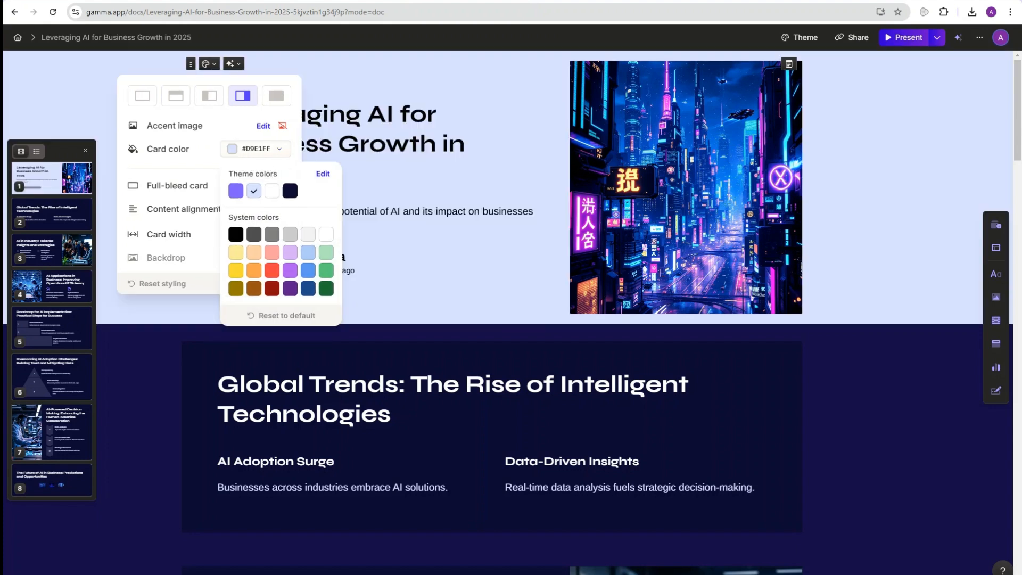
left_click(236, 234)
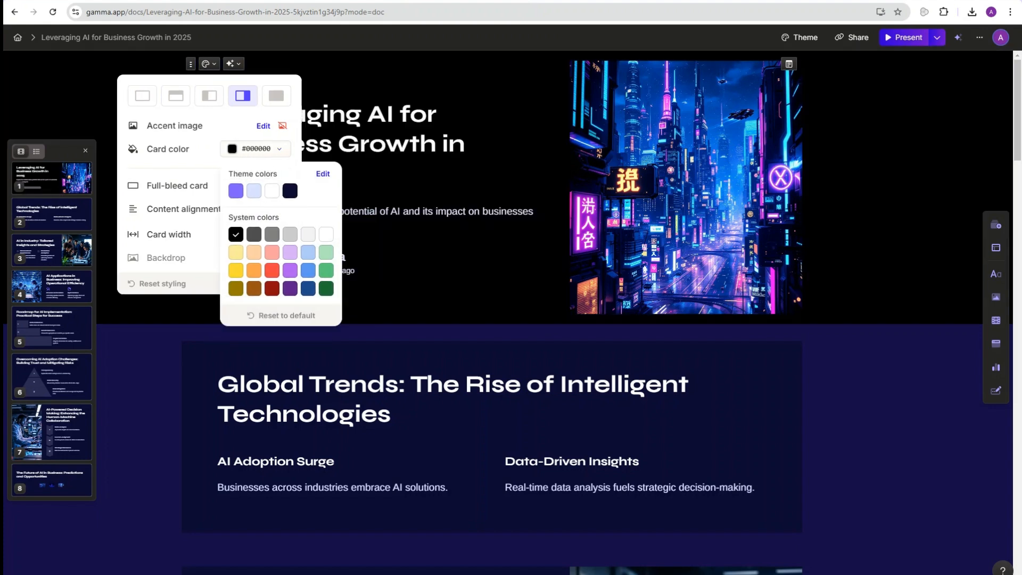
left_click(425, 229)
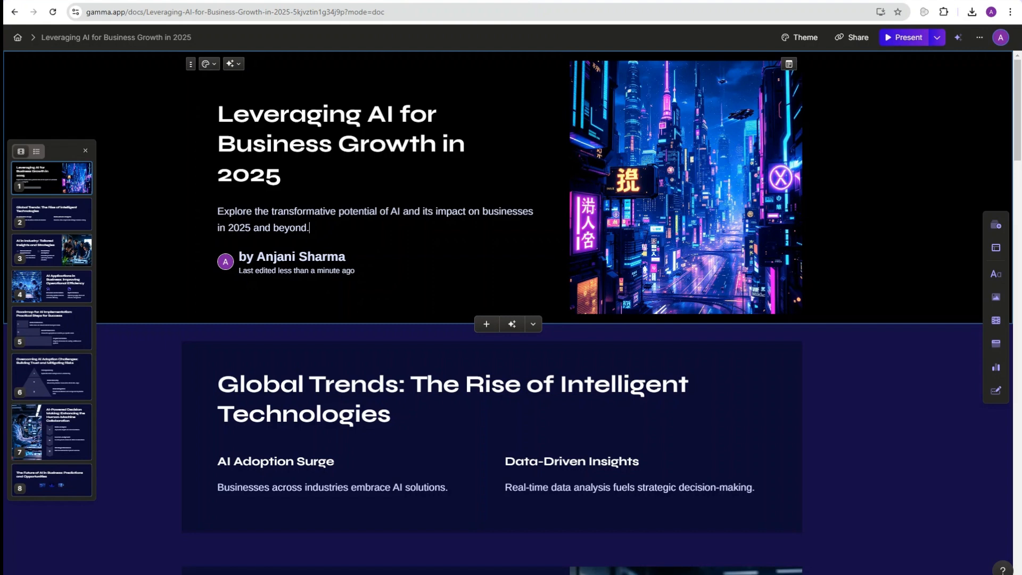
Try the left, top, background and no-image layouts on the title card, and return it to the right layout
left_click(206, 63)
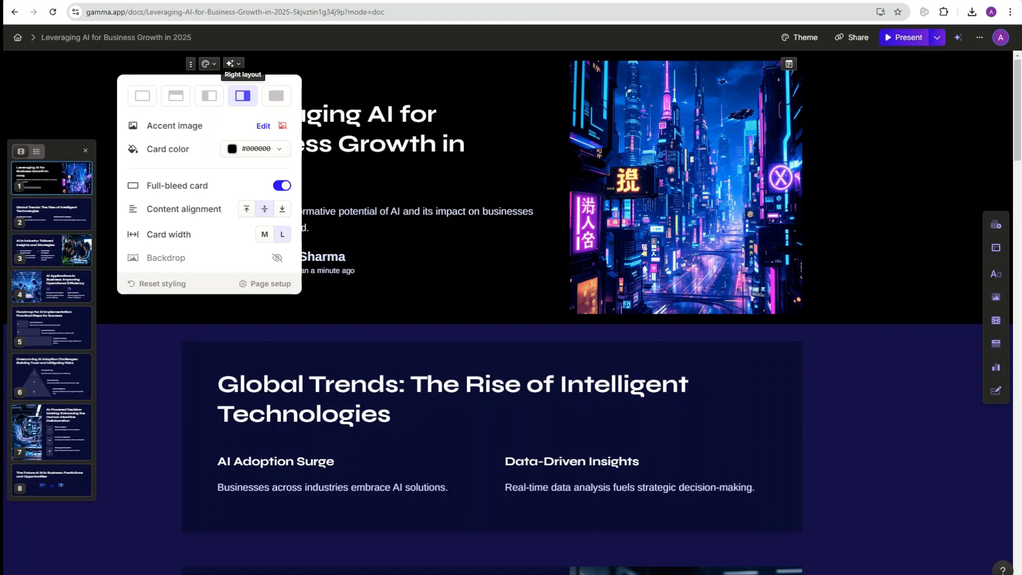
left_click(209, 95)
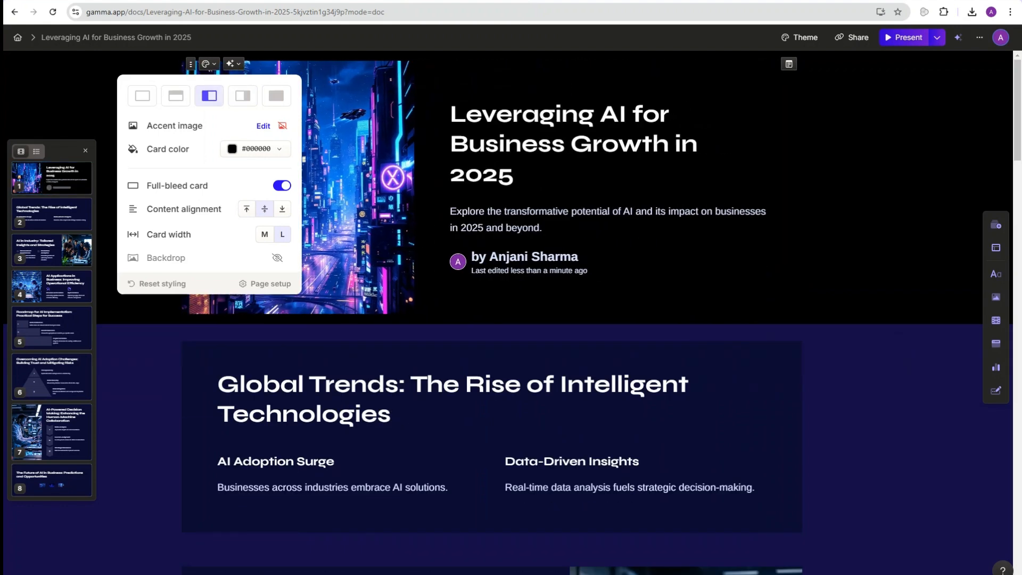
left_click(175, 95)
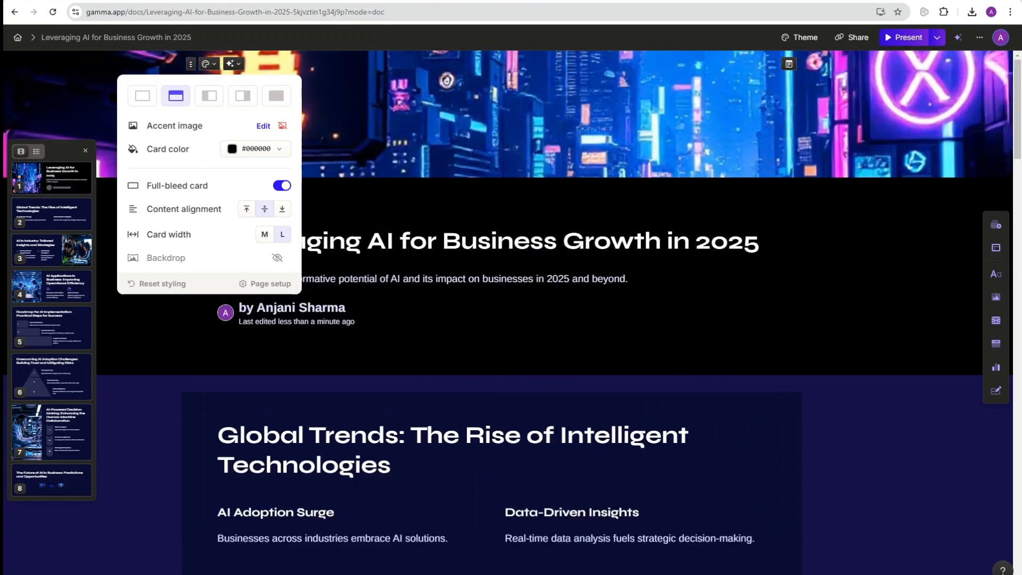
left_click(276, 95)
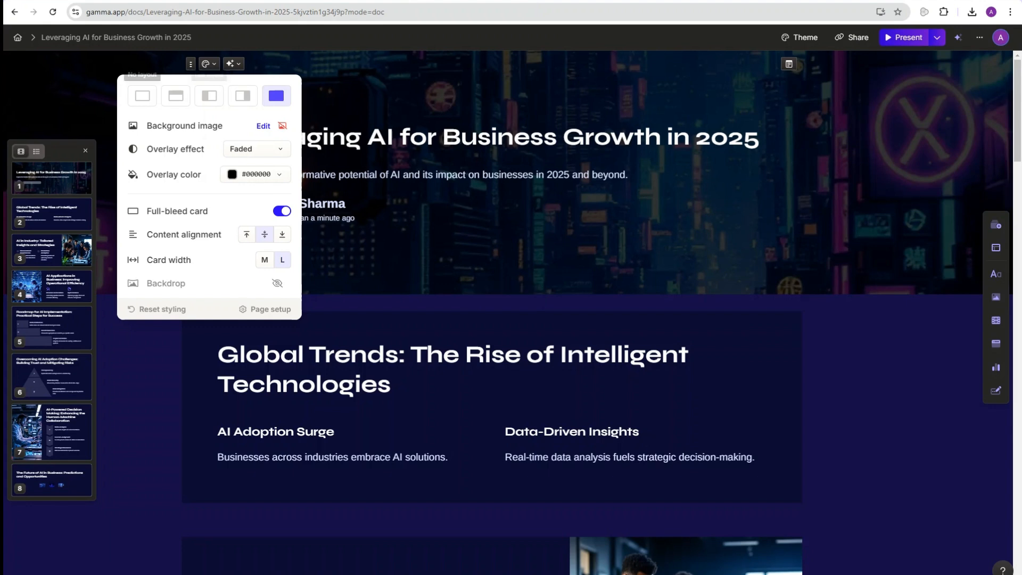
left_click(142, 95)
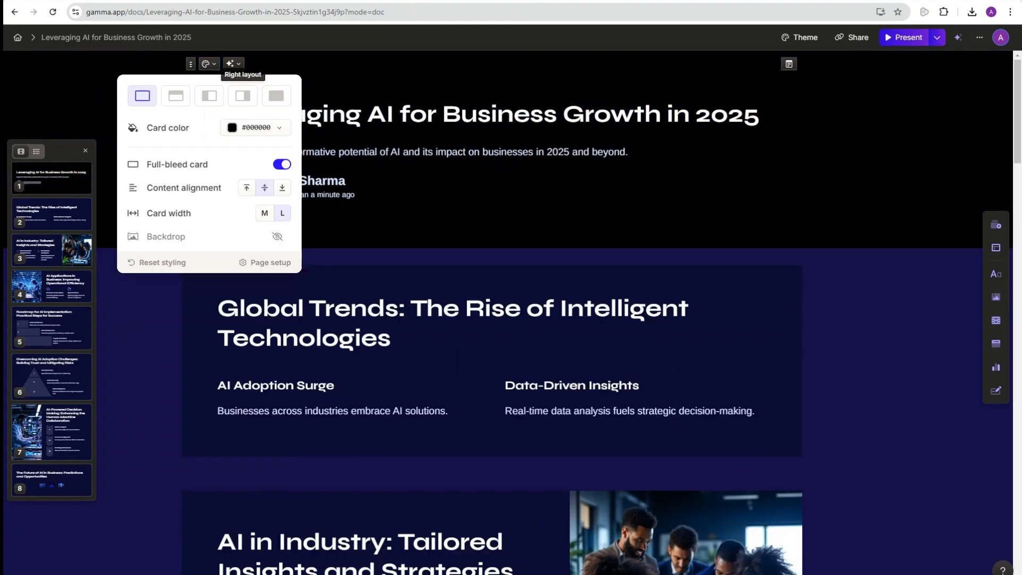
left_click(242, 95)
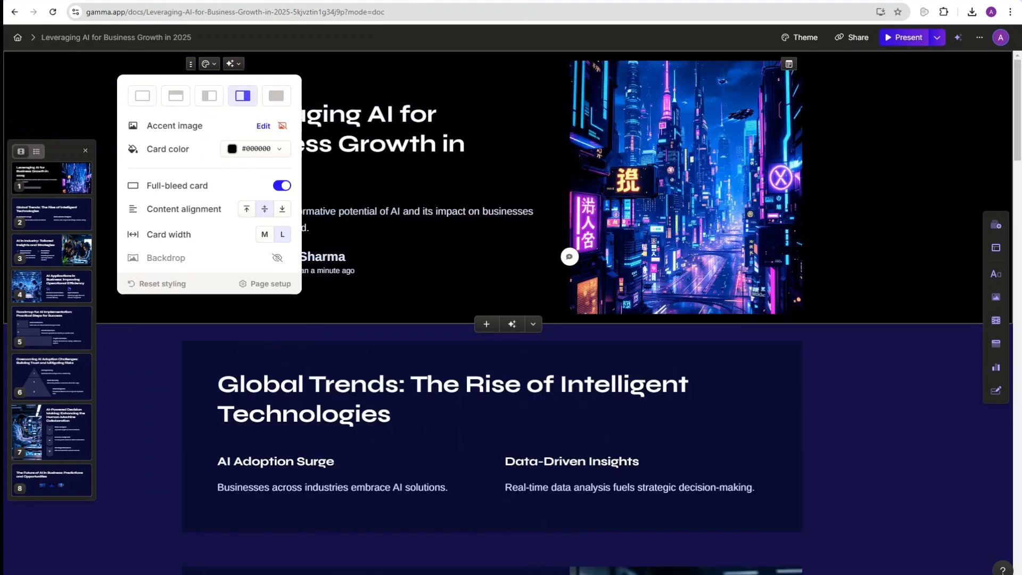
left_click(426, 285)
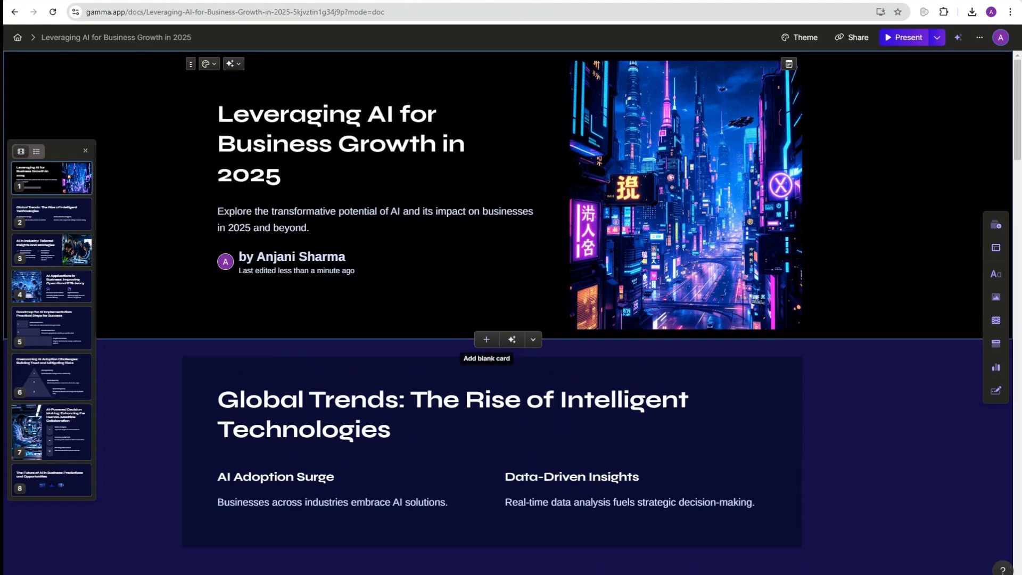
Add a blank card after the title card and apply the Big numbers template to it
left_click(486, 339)
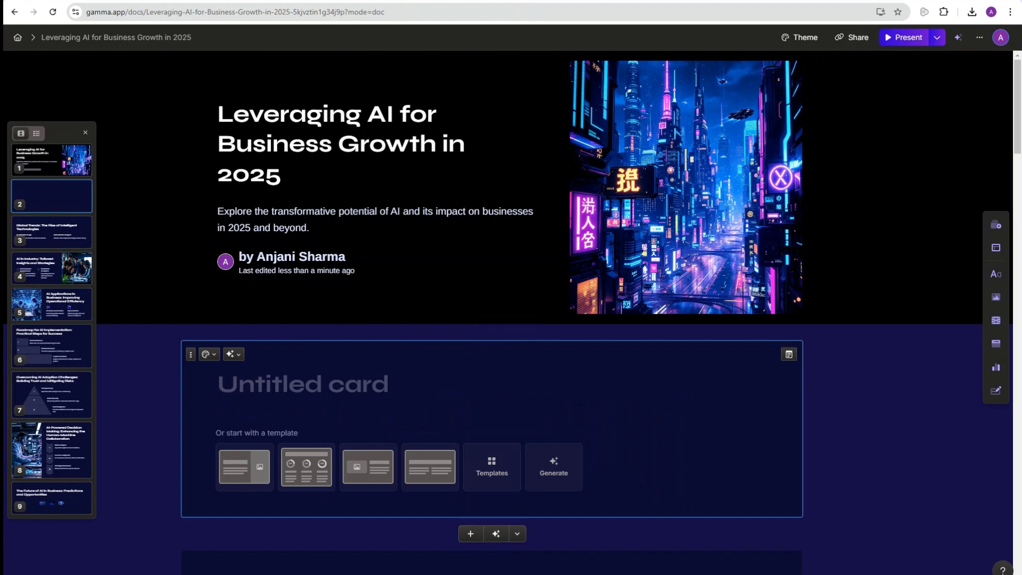
scroll(511, 319, "down", 4)
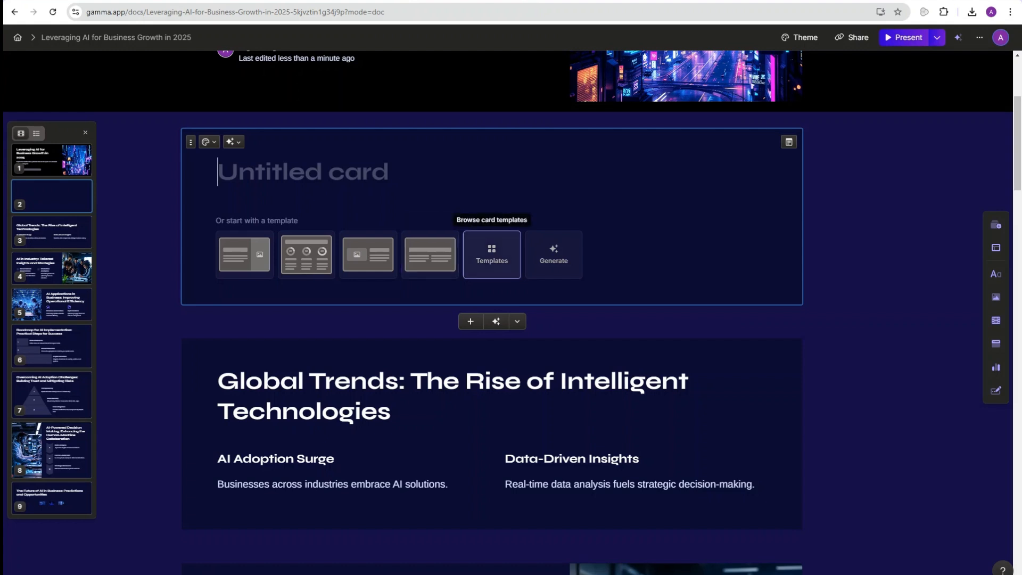
left_click(492, 255)
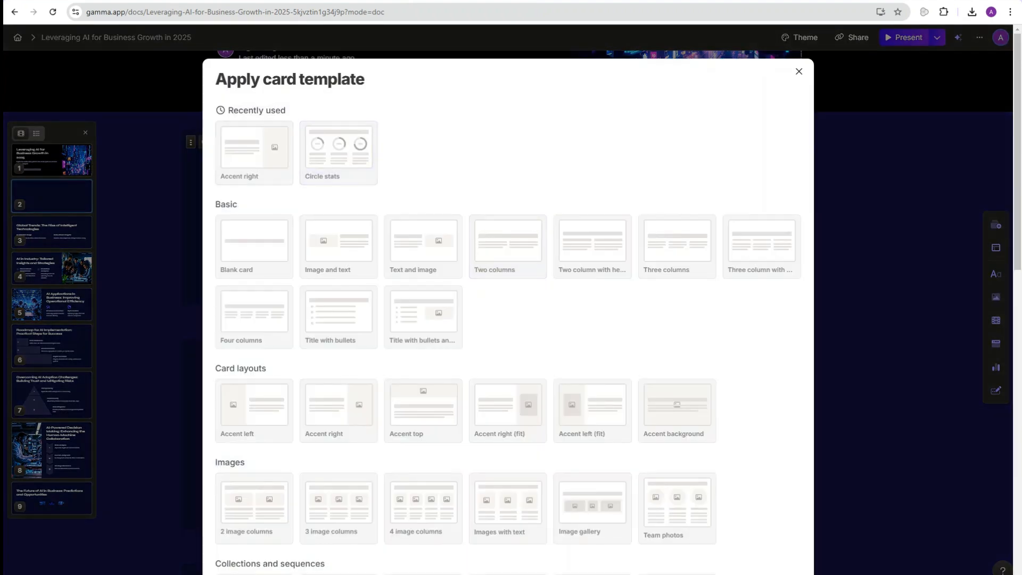
scroll(507, 244, "down", 4)
scroll(254, 191, "down", 10)
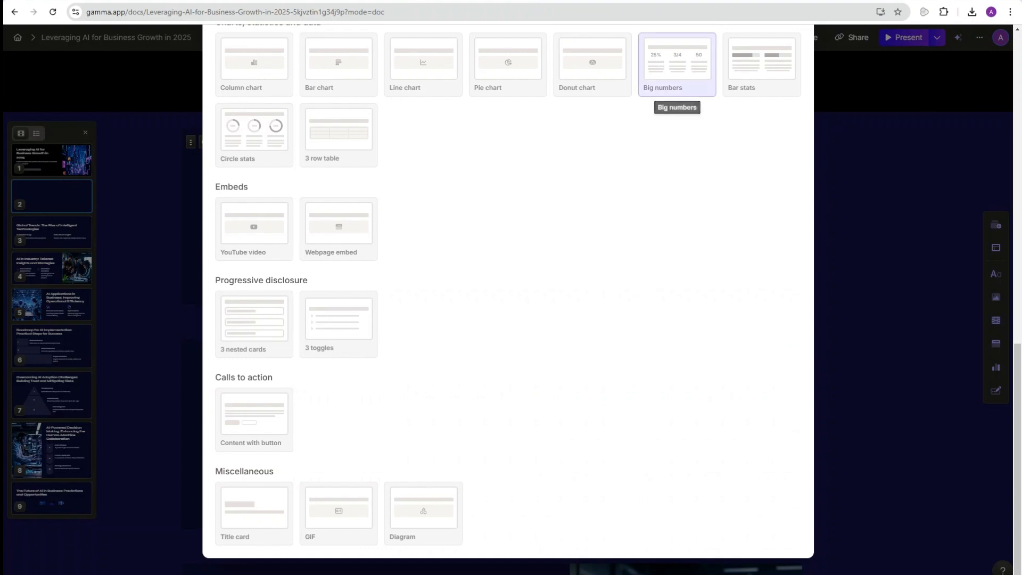
left_click(676, 64)
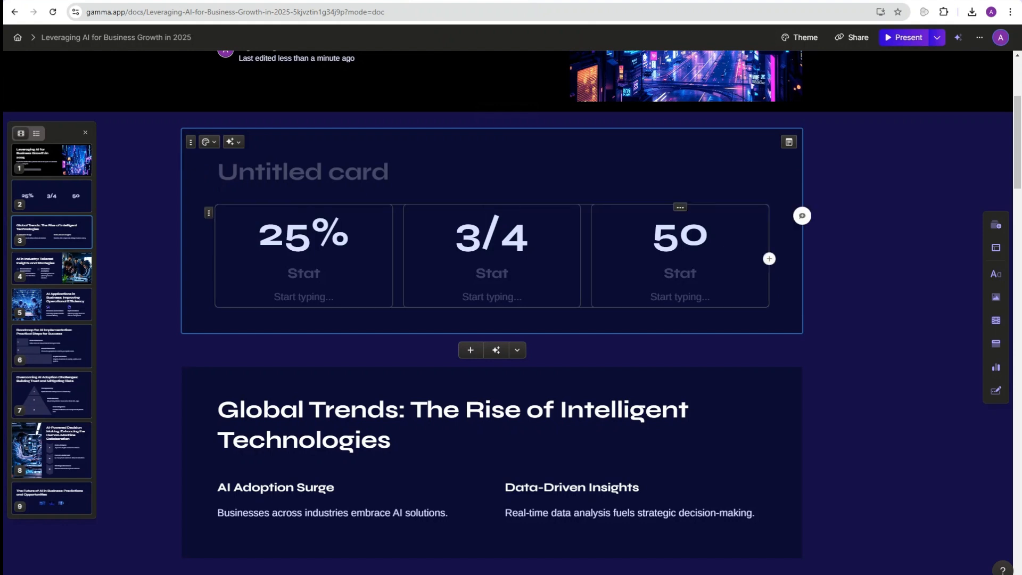
Title the new statistics card "The Growth Numbers"
scroll(532, 229, "down", 1)
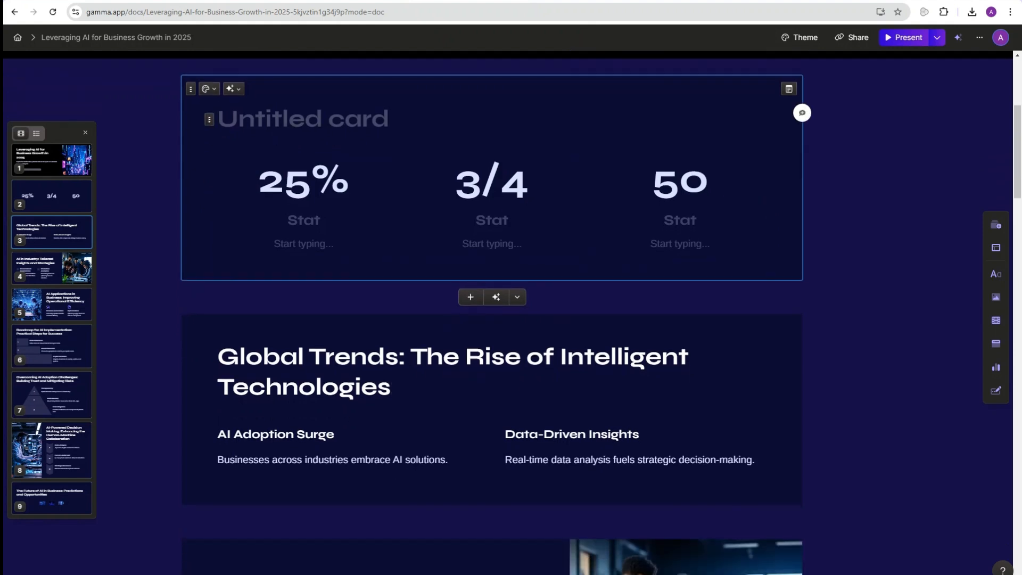
type("the")
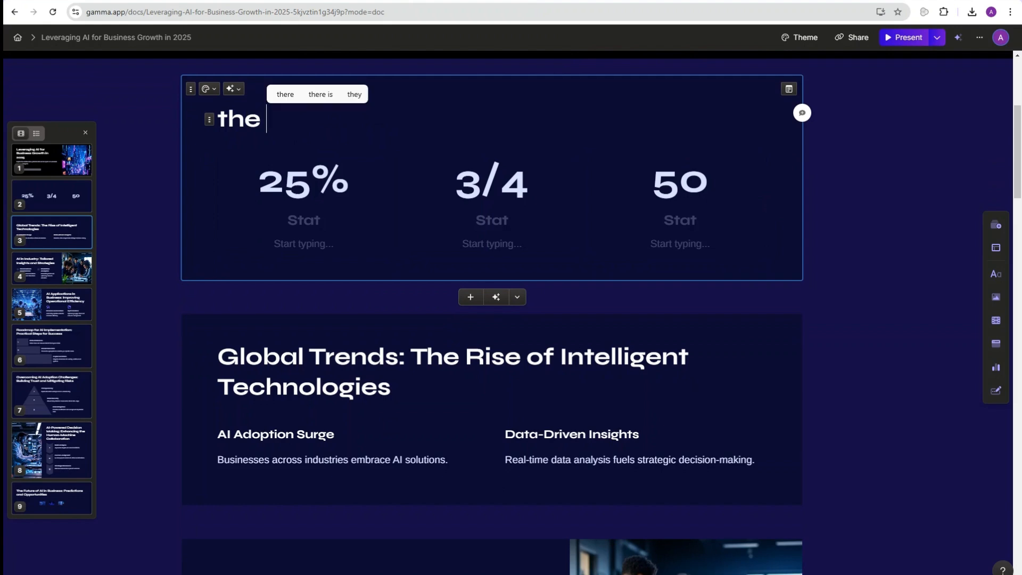
key("BackSpace")
key("BackSpace")
key("BackSpace")
key("BackSpace")
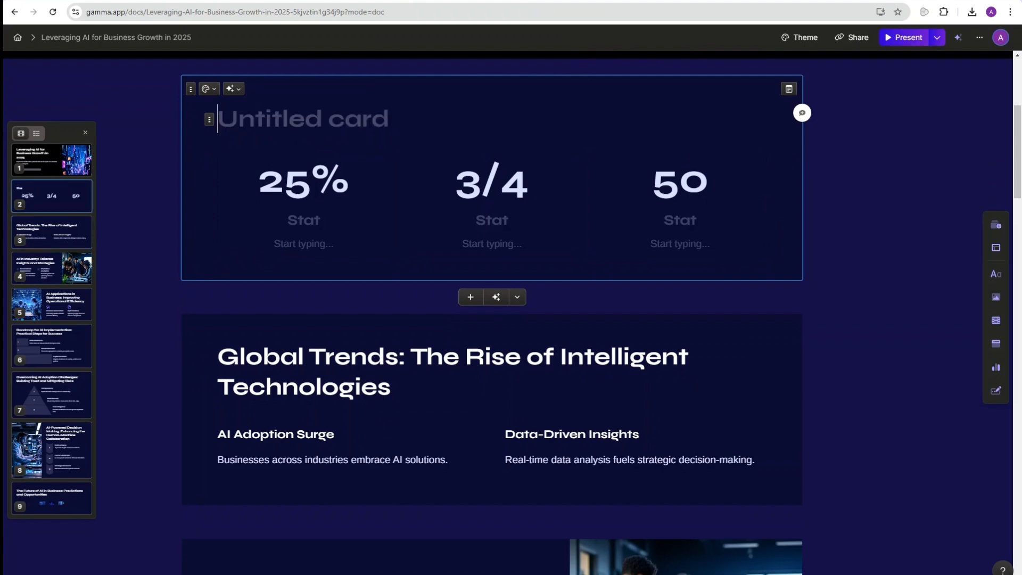
type("The G")
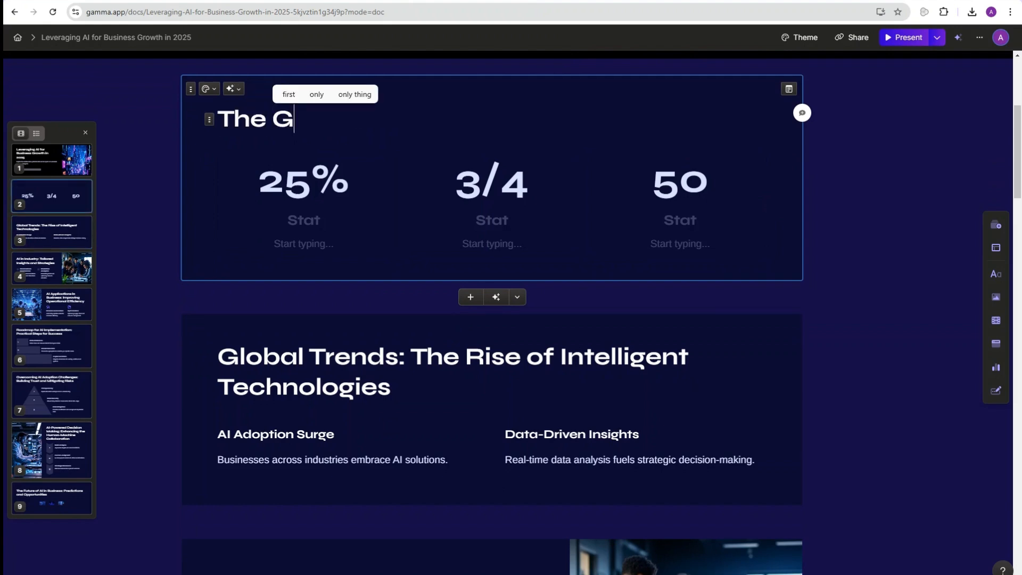
type("rowth B")
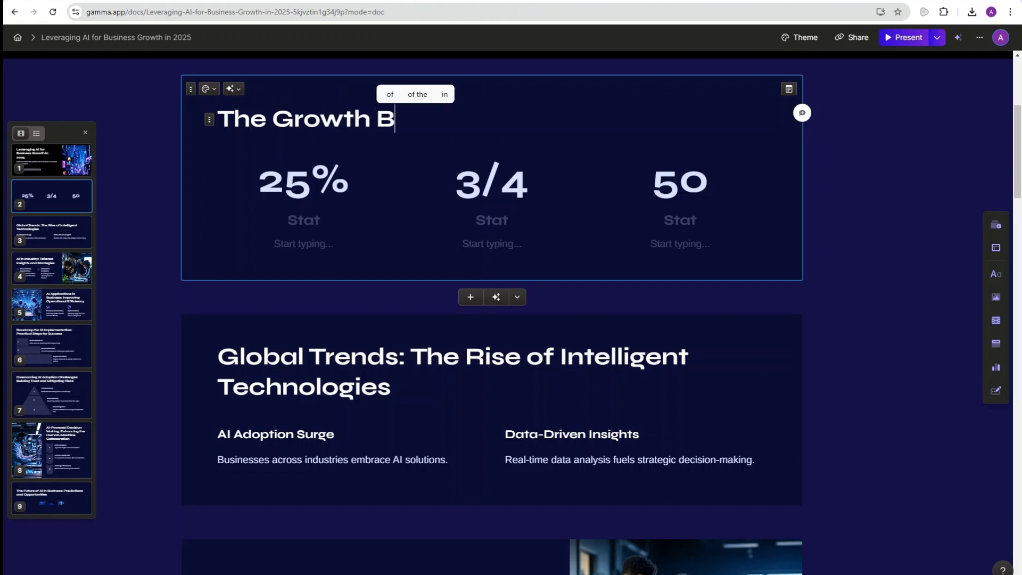
key("BackSpace")
type("Numbers")
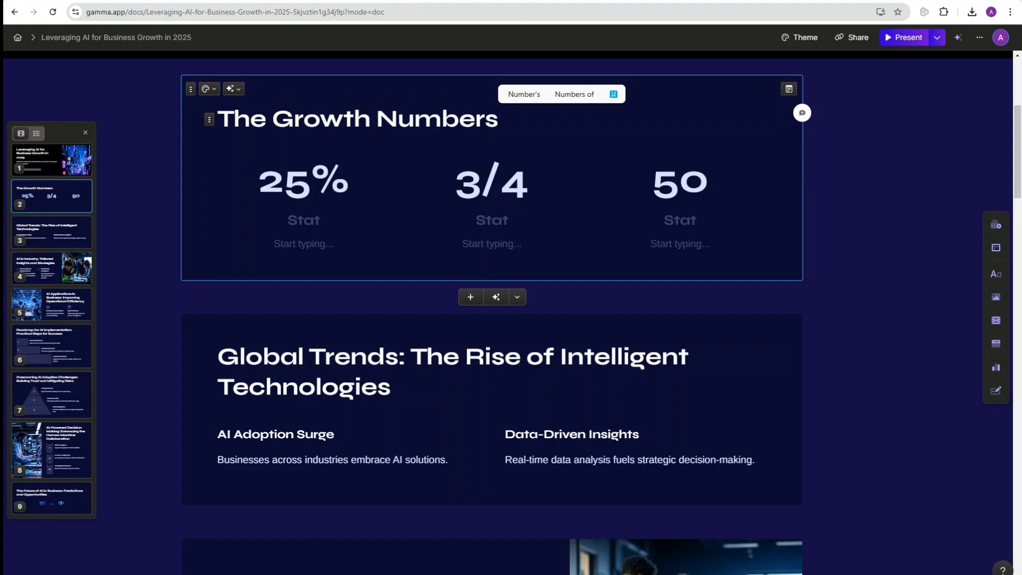
left_click(694, 356)
left_click(680, 184)
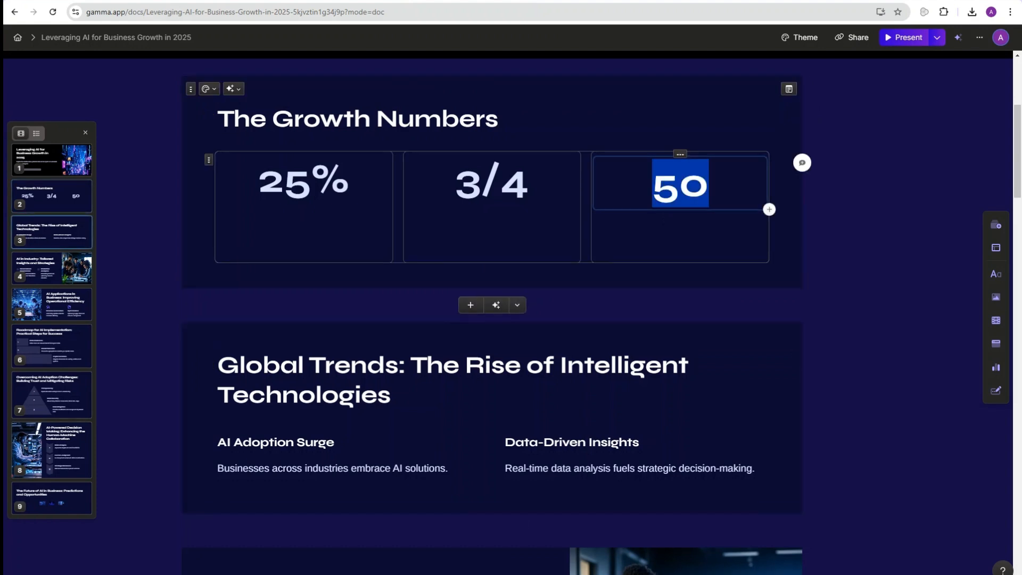
left_click(492, 184)
left_click(304, 184)
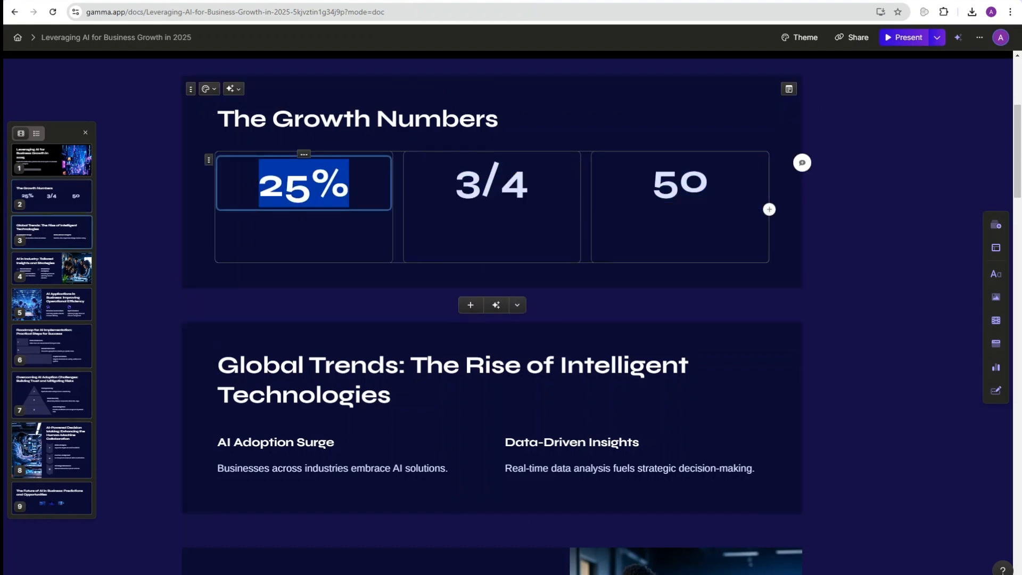
left_click(304, 245)
left_click(492, 244)
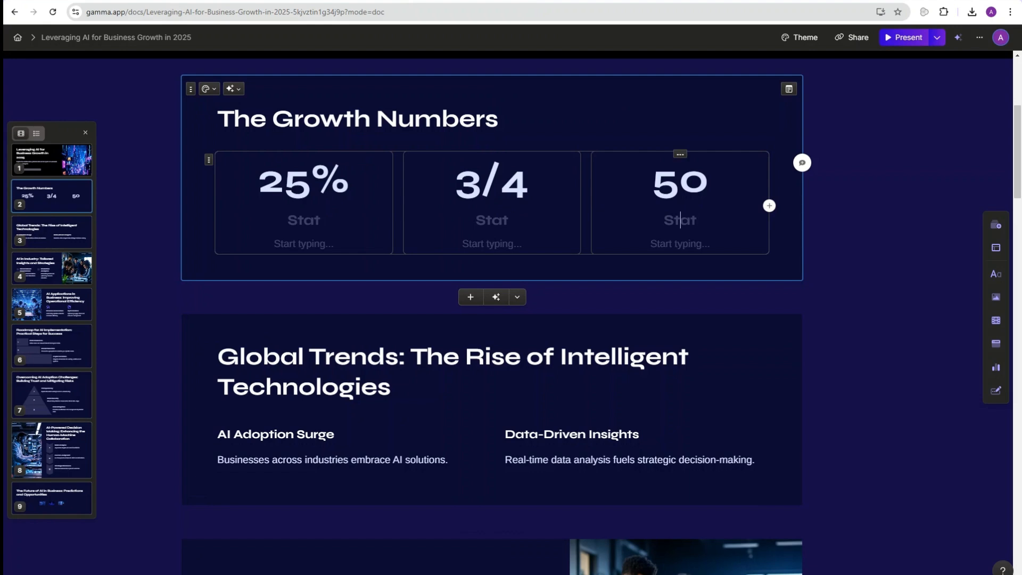
Use the AI edit option "Make this more visual" on the Global Trends card
scroll(491, 319, "down", 3)
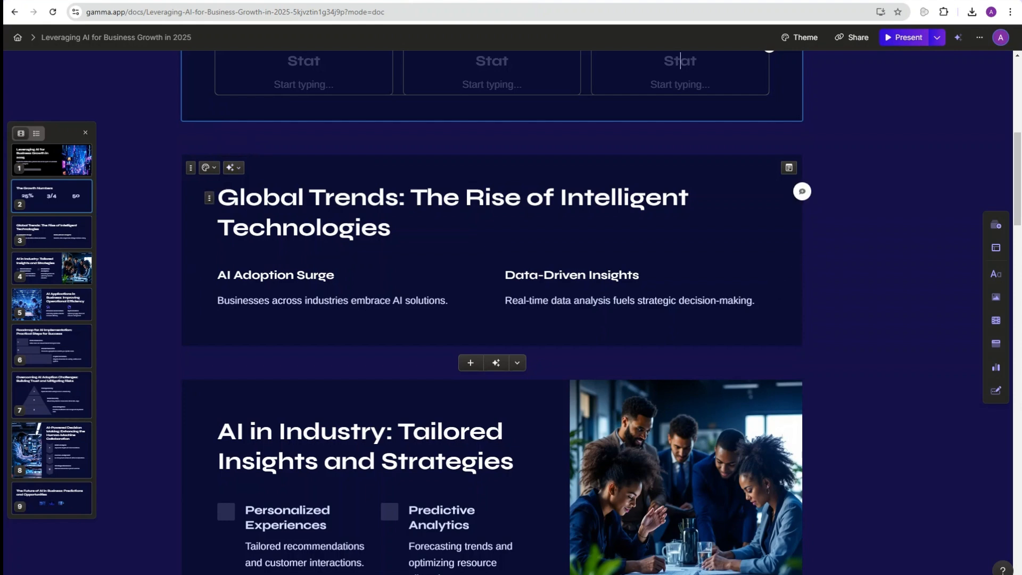
left_click(233, 167)
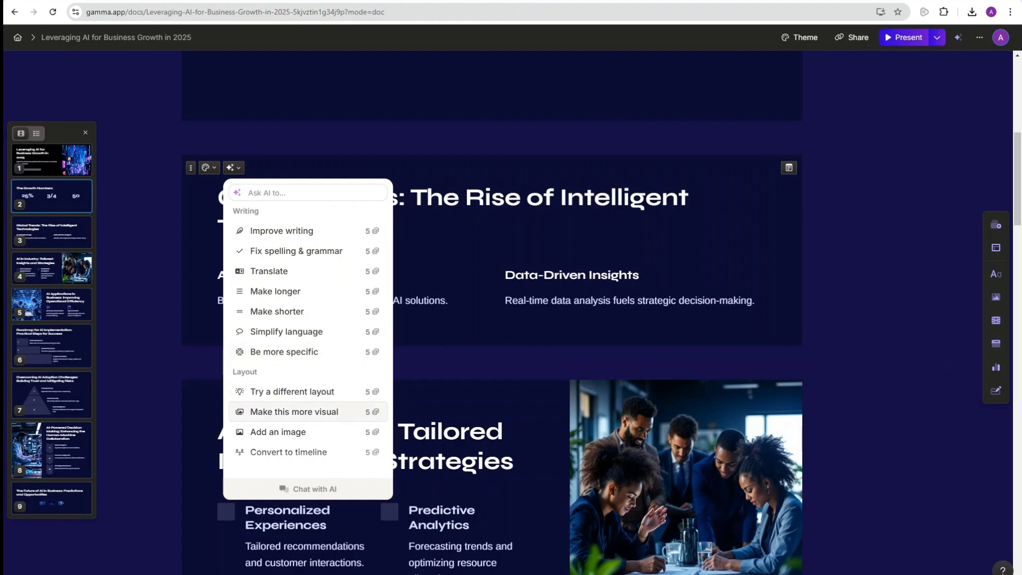
left_click(295, 411)
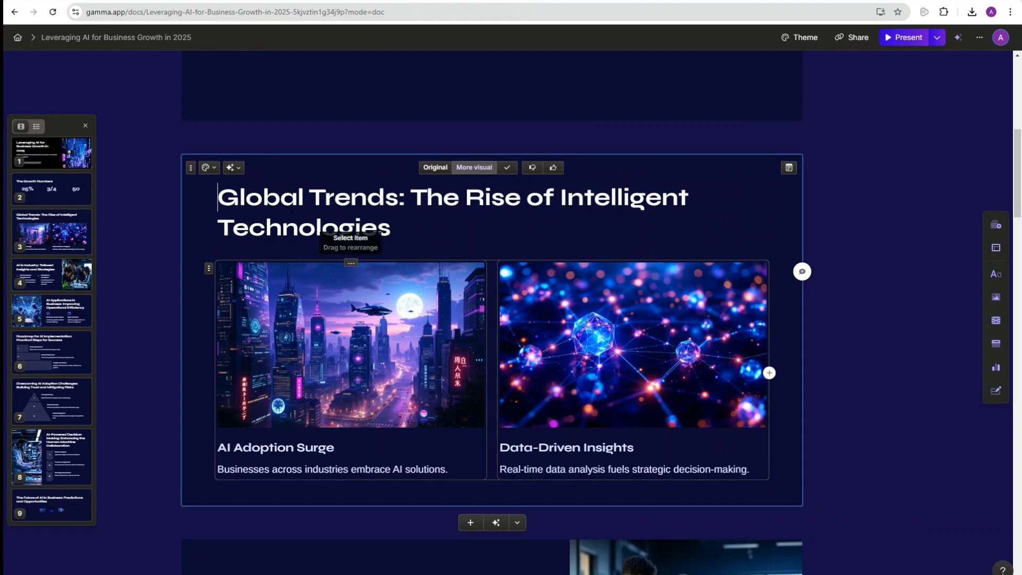
Move the two-column image block above the heading on the Global Trends card
left_click(351, 262)
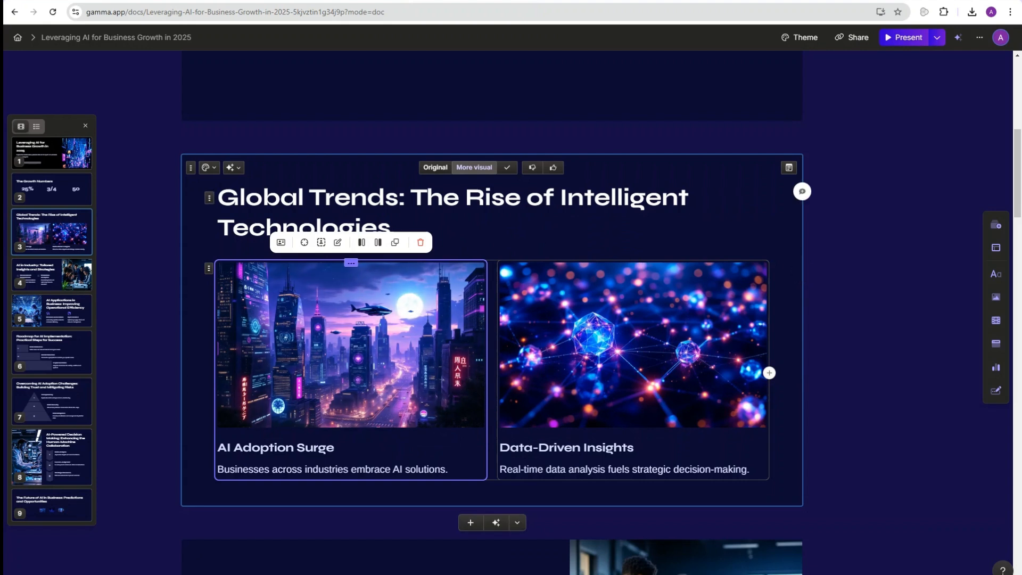
left_click(209, 268)
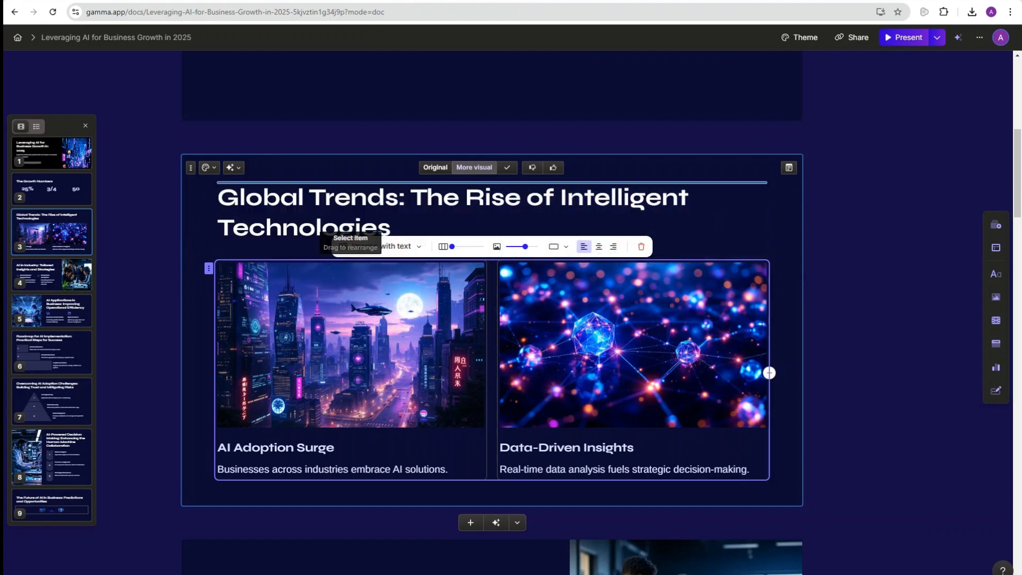
left_click_drag(351, 261, 351, 187)
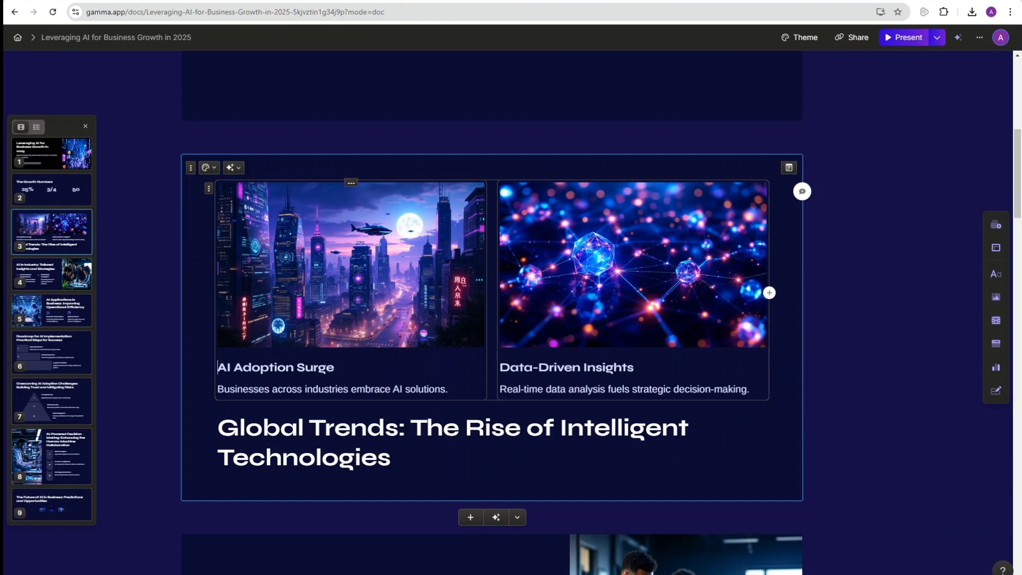
Set the Global Trends heading to the Title text style and color it blue
left_click(361, 458)
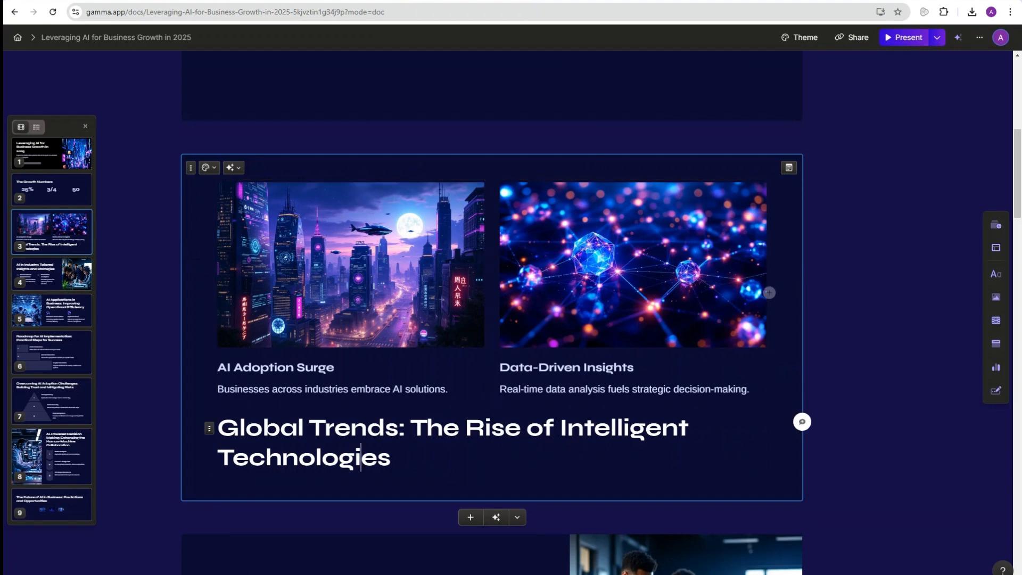
triple_click(361, 458)
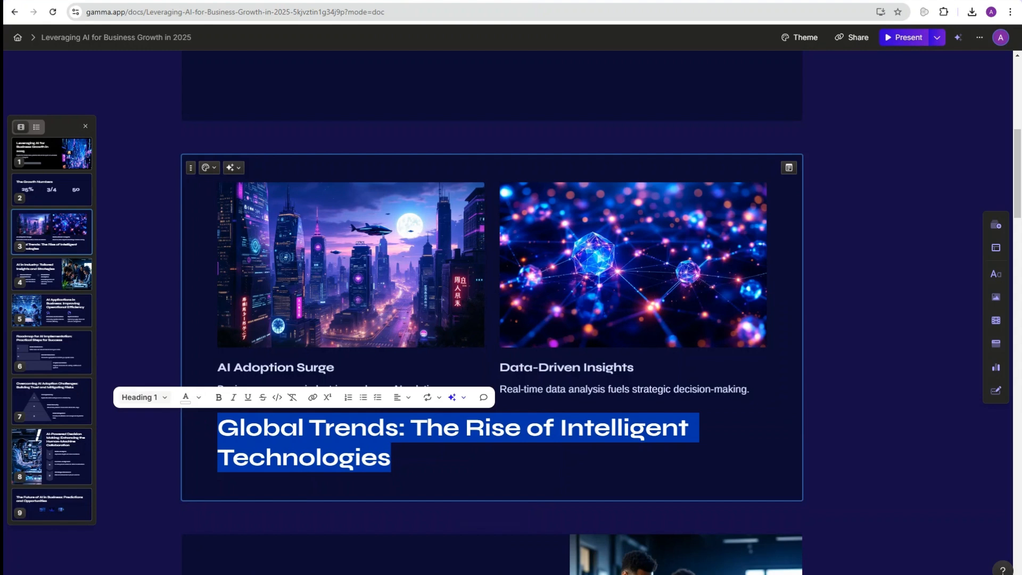
left_click(142, 397)
left_click(180, 361)
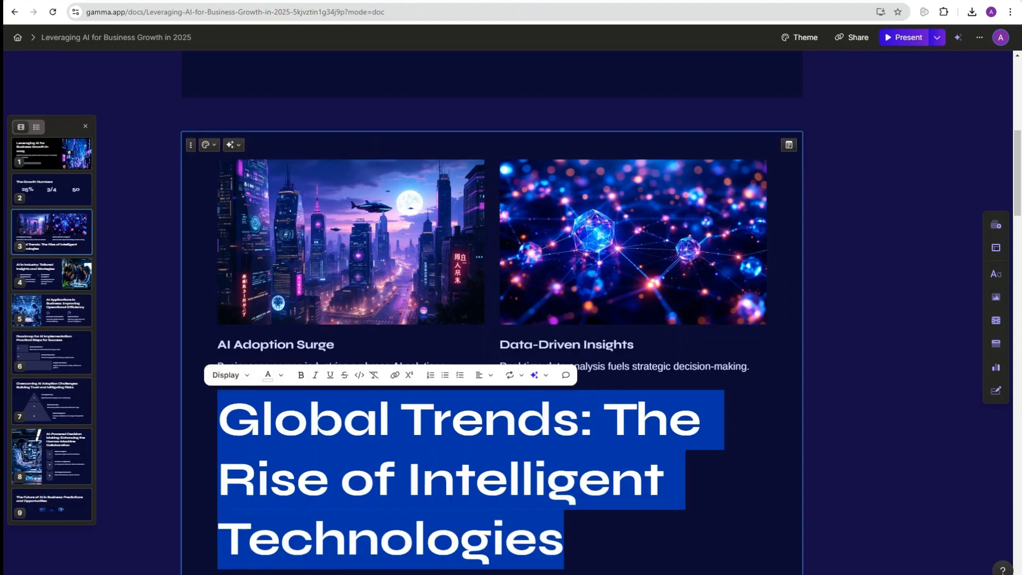
left_click(230, 375)
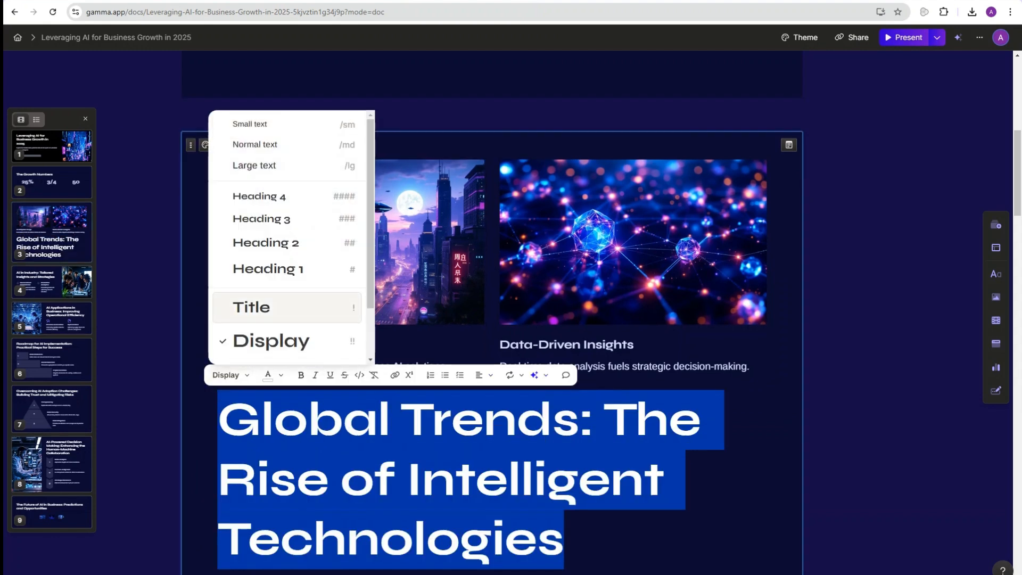
left_click(251, 306)
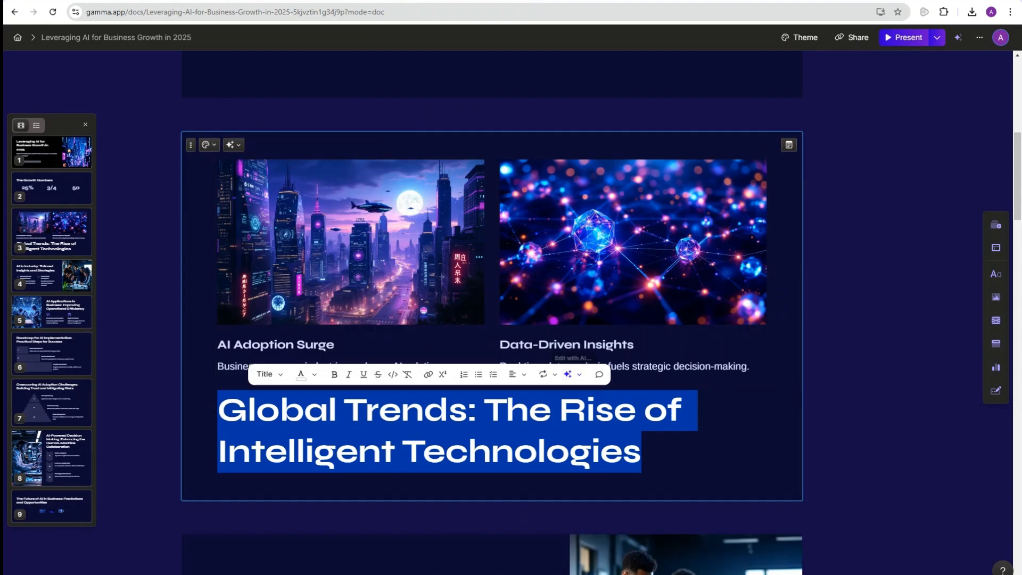
left_click(301, 373)
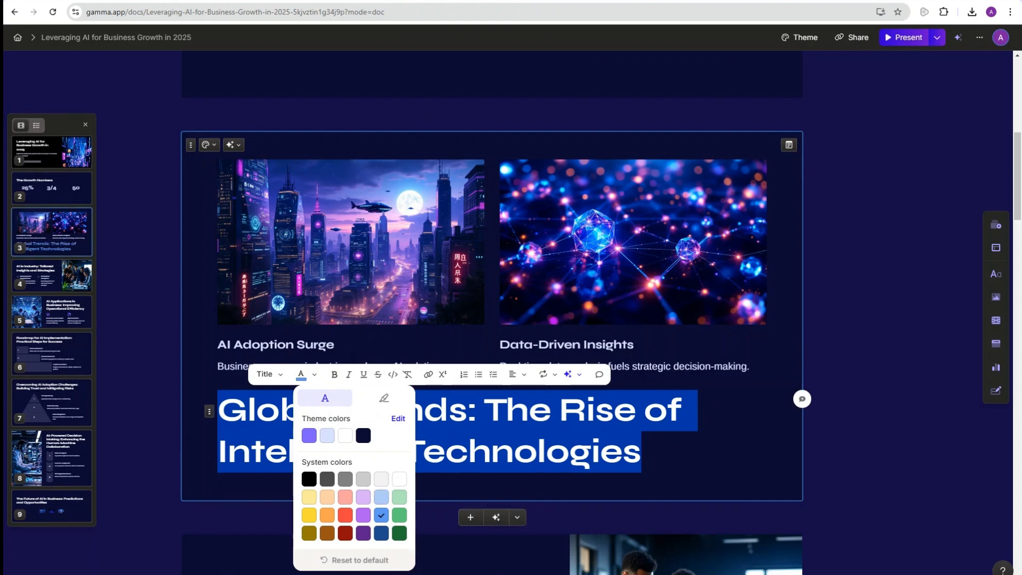
left_click(568, 374)
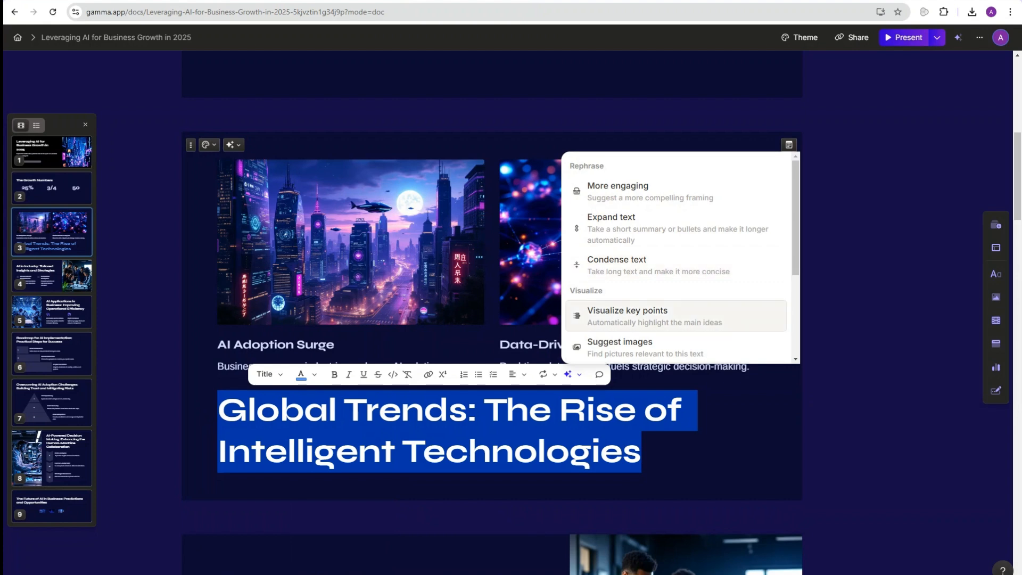
scroll(676, 325, "down", 2)
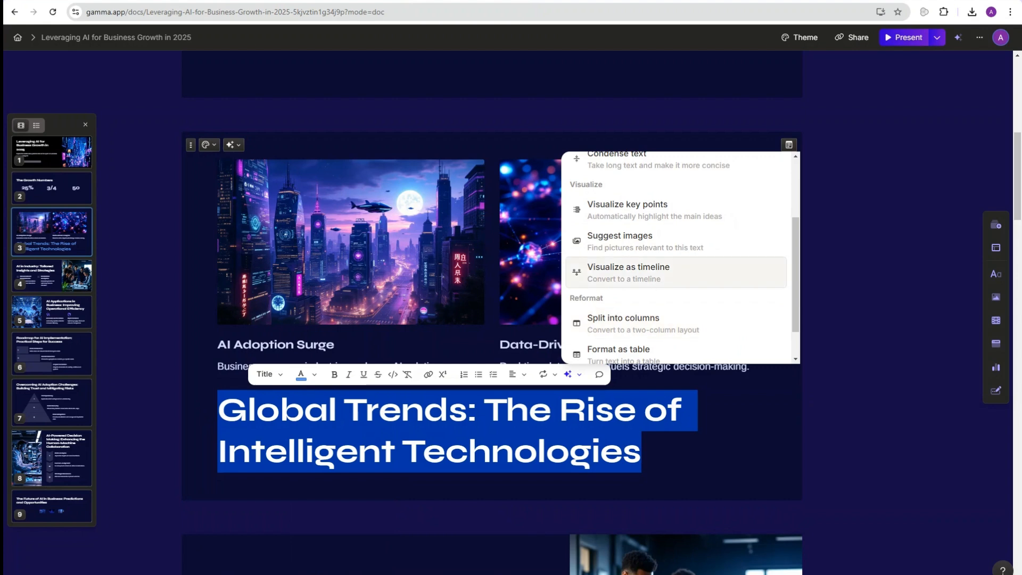
scroll(676, 312, "down", 1)
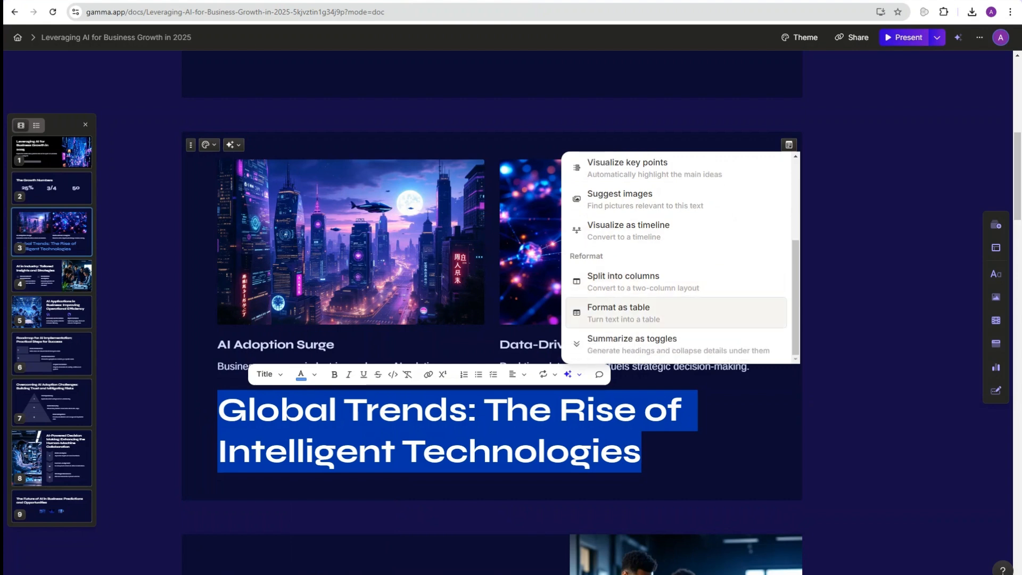
key("Escape")
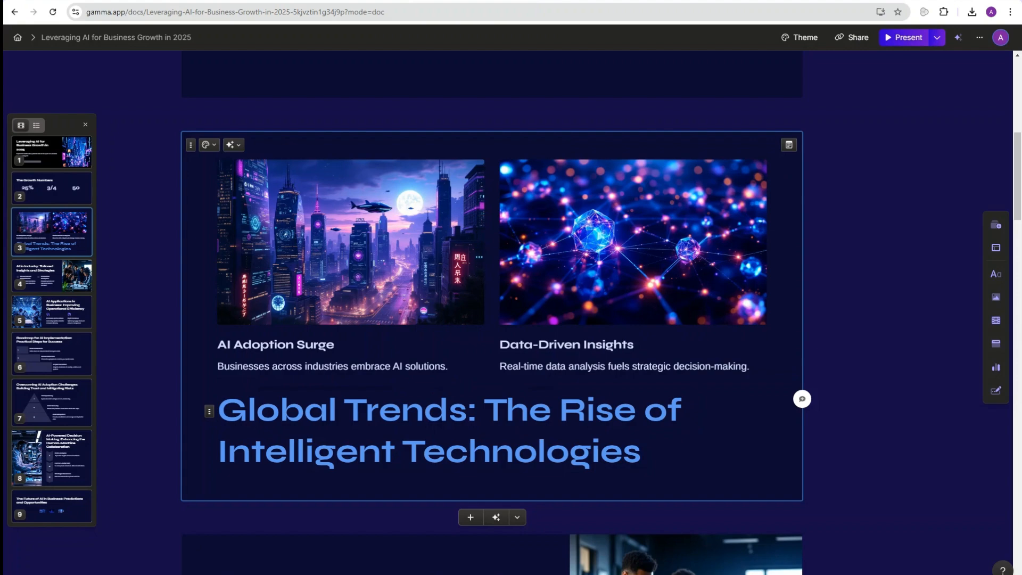
Insert the two-sided vertical timeline template below the existing columns on the "AI in Industry" card
scroll(492, 319, "down", 3)
scroll(492, 320, "down", 5)
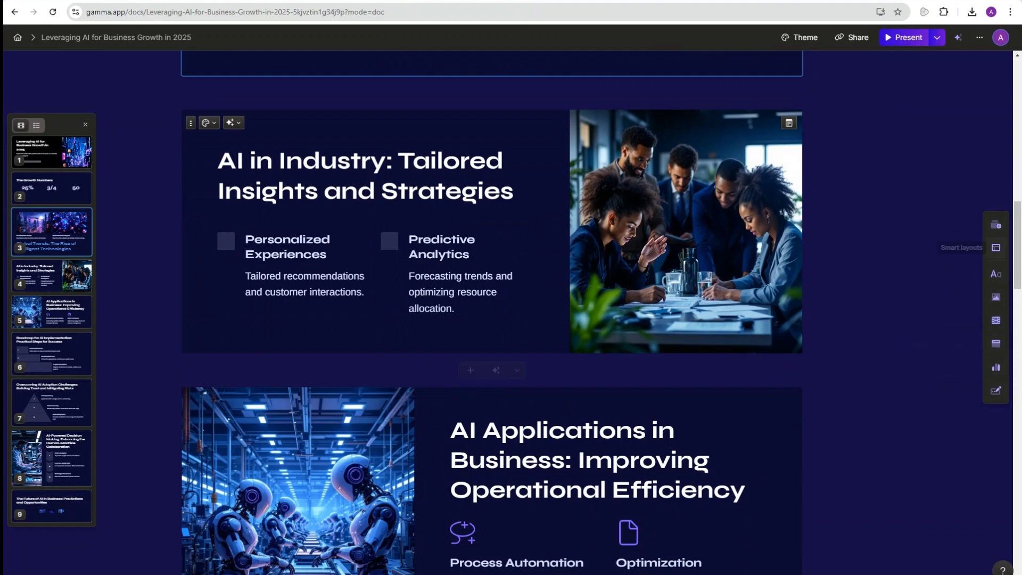
left_click(996, 248)
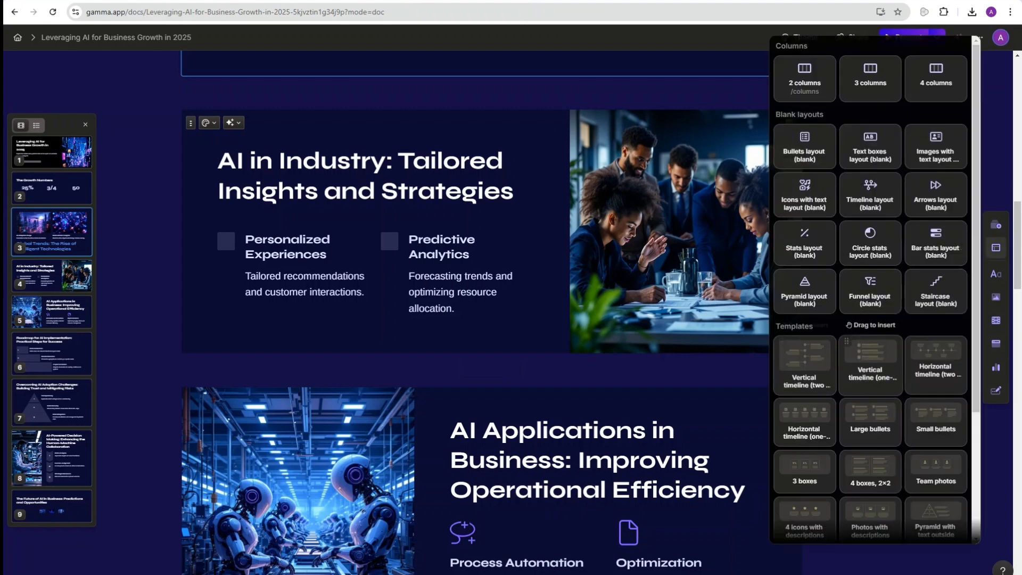
left_click_drag(804, 367, 506, 250)
scroll(507, 250, "down", 4)
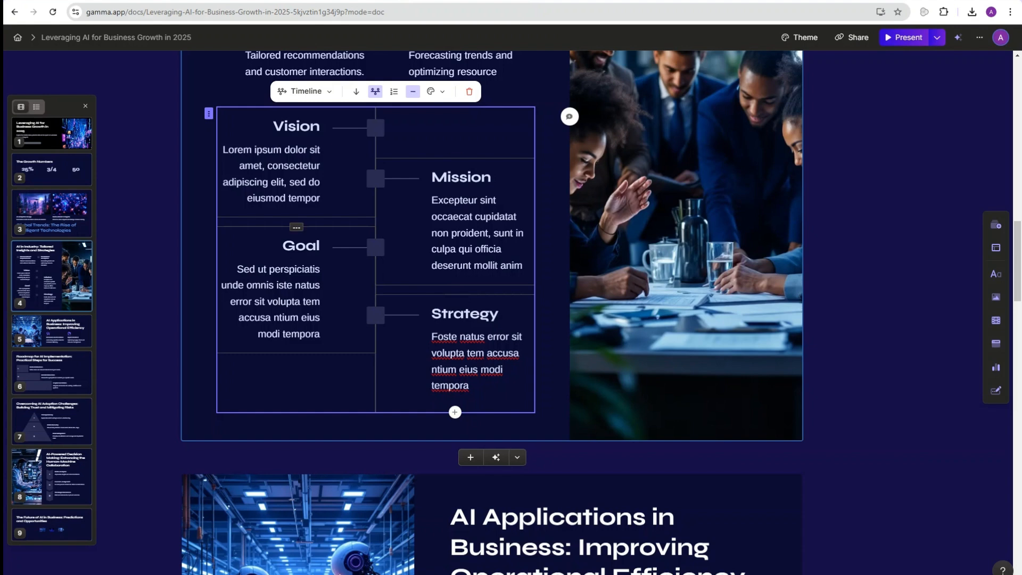
Try the Bullets and Icons with text layouts on the inserted timeline block, and return it to Timeline
left_click(306, 91)
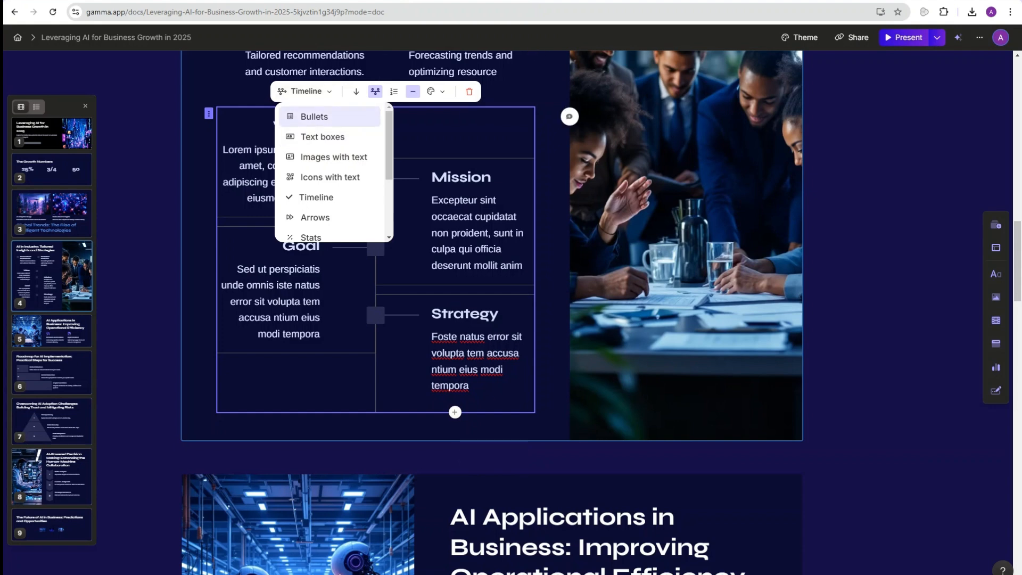
left_click(315, 116)
left_click(306, 92)
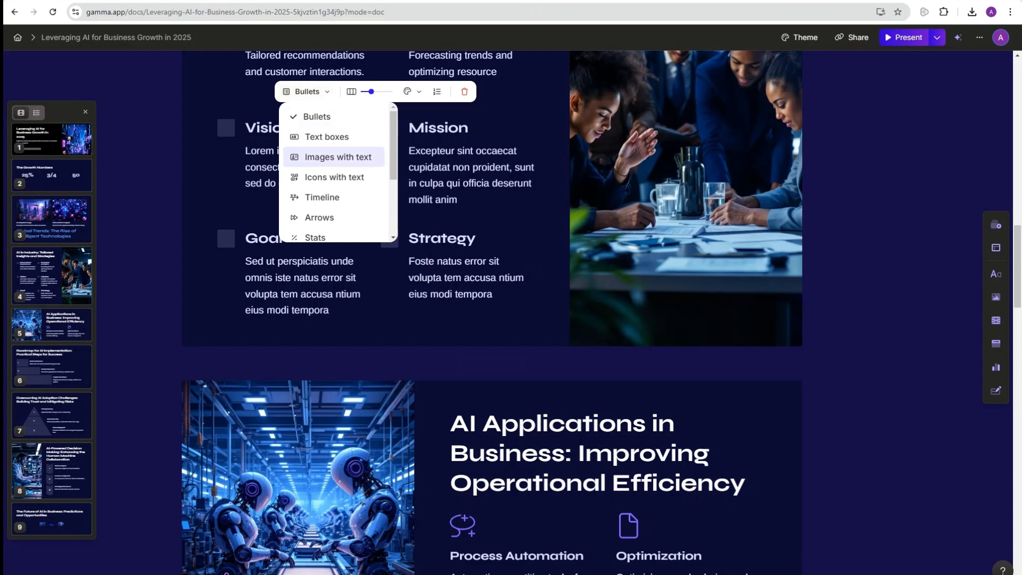
left_click(334, 177)
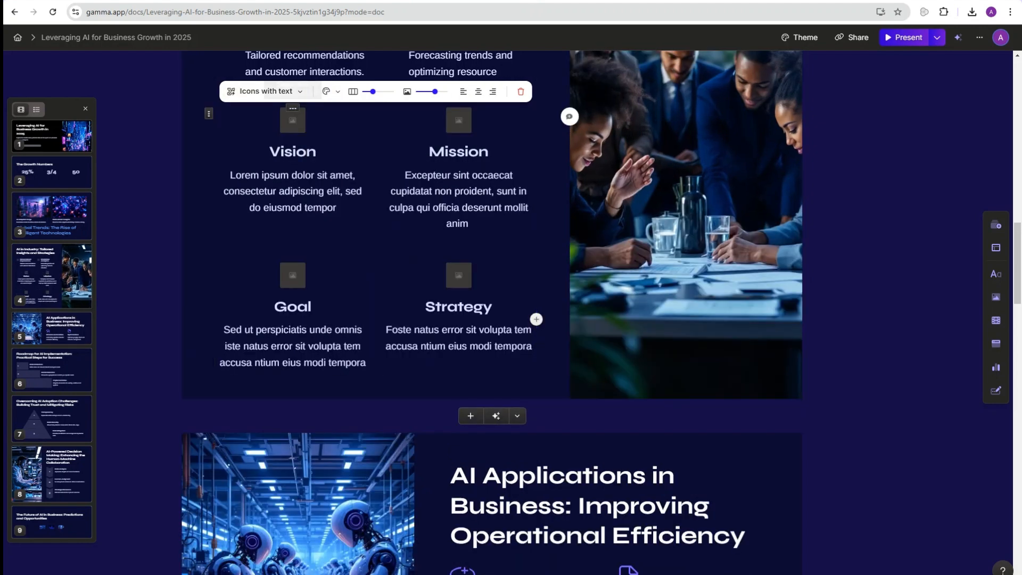
left_click(293, 109)
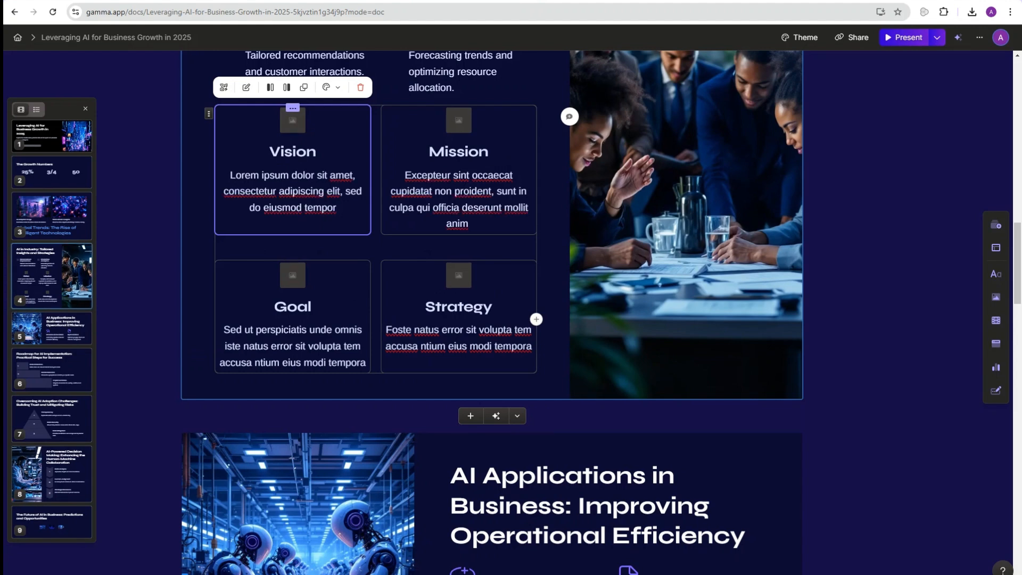
left_click(209, 113)
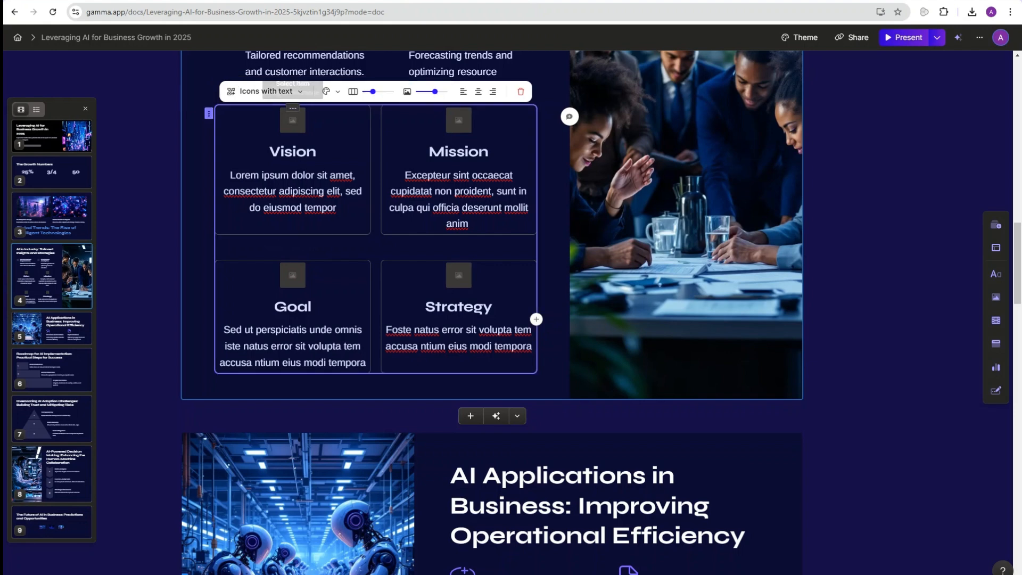
left_click(265, 91)
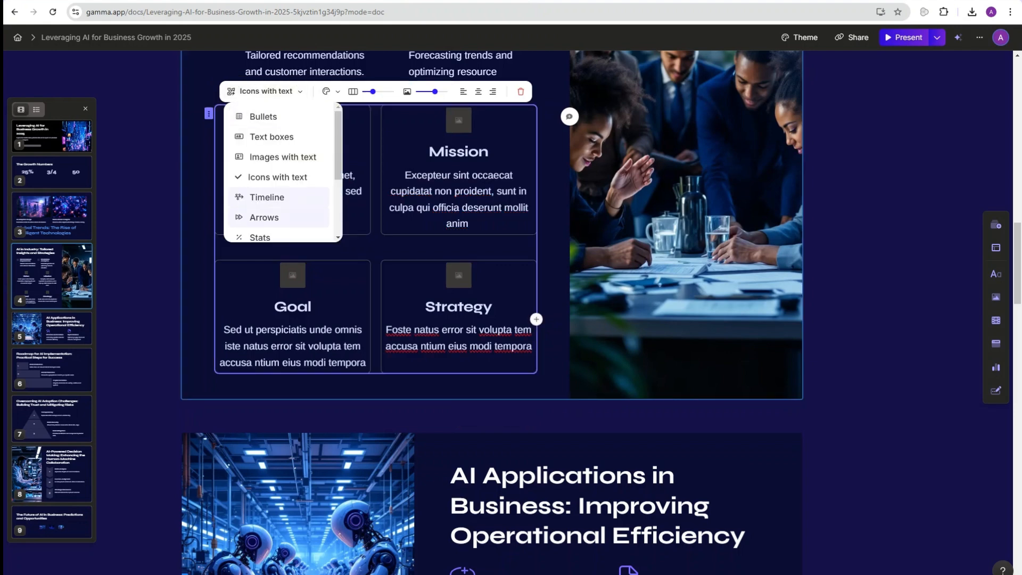
scroll(266, 217, "up", 1)
left_click(267, 247)
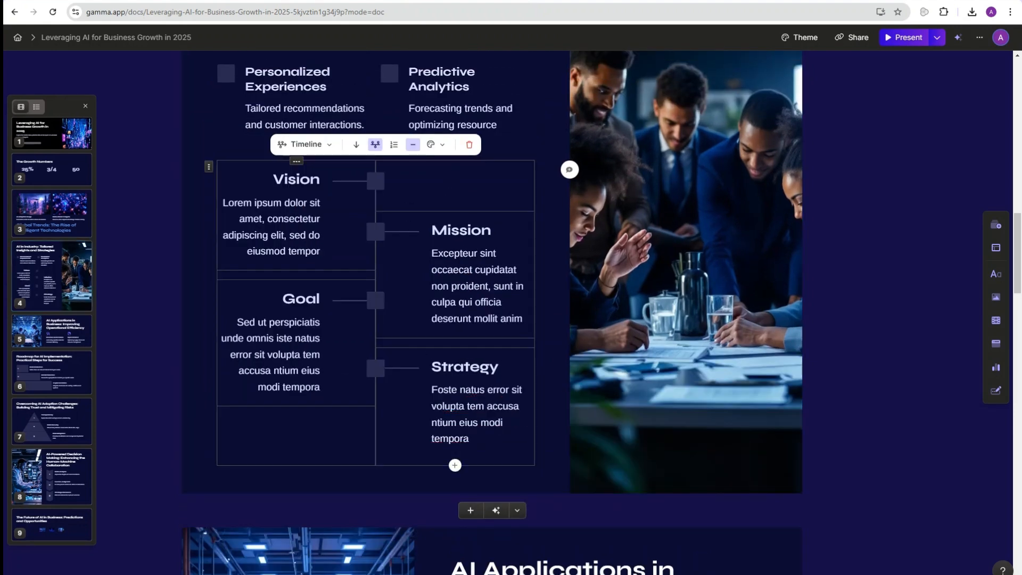
Look through the available column layouts, blank layouts and block templates
scroll(490, 319, "down", 6)
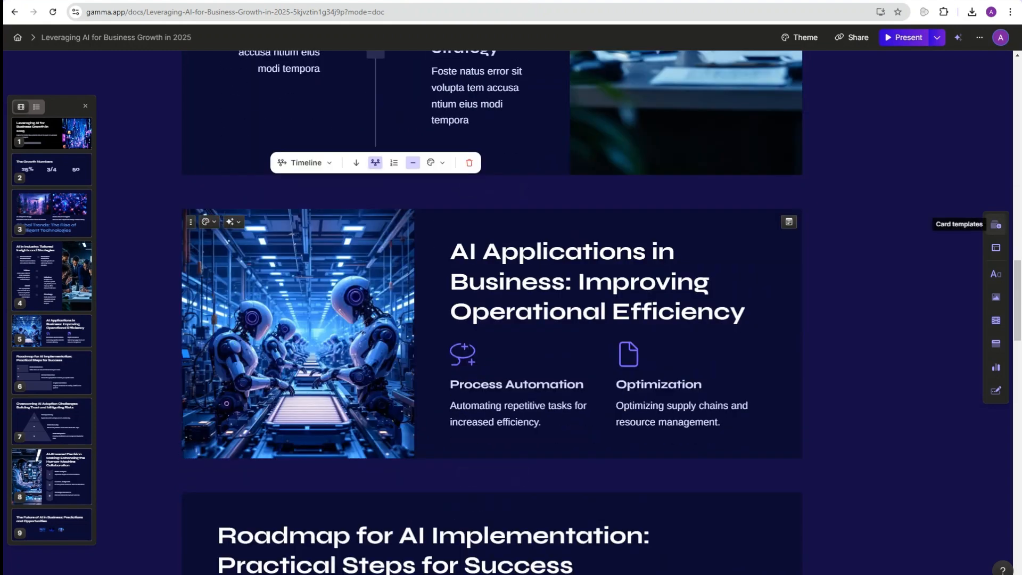
left_click(995, 224)
left_click(995, 247)
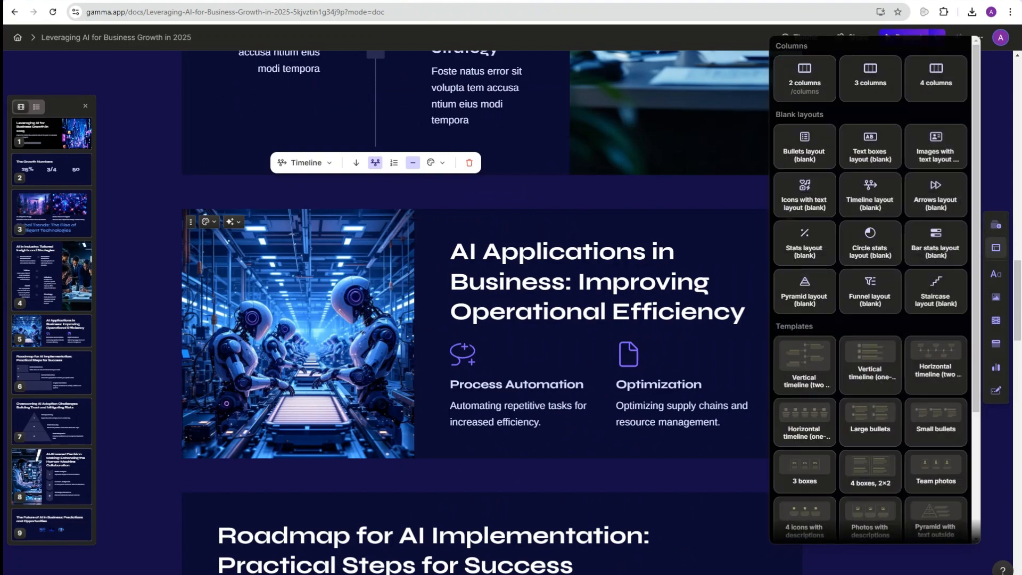
scroll(851, 458, "down", 3)
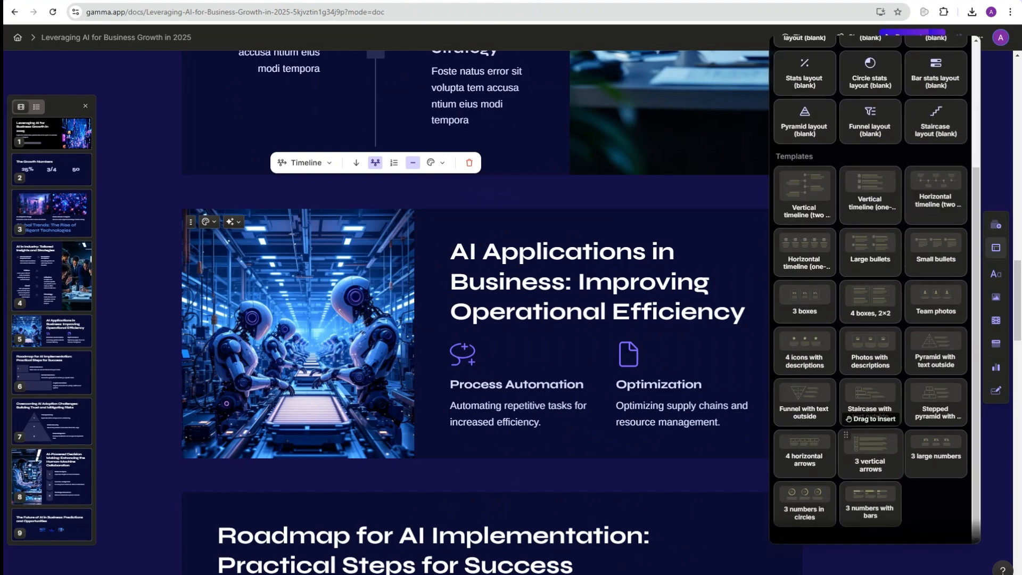
scroll(849, 462, "up", 1)
scroll(849, 462, "up", 3)
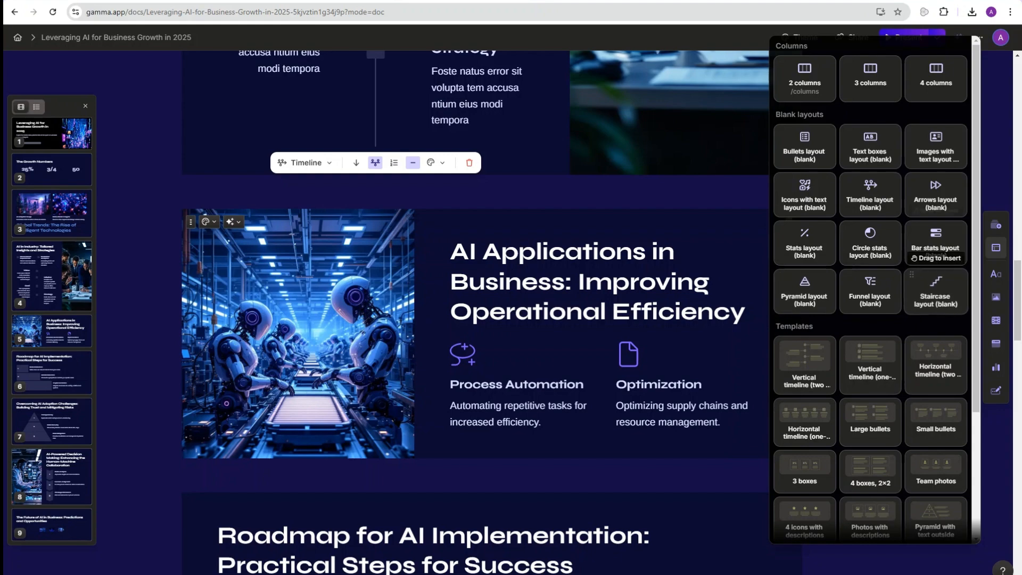
left_click(745, 192)
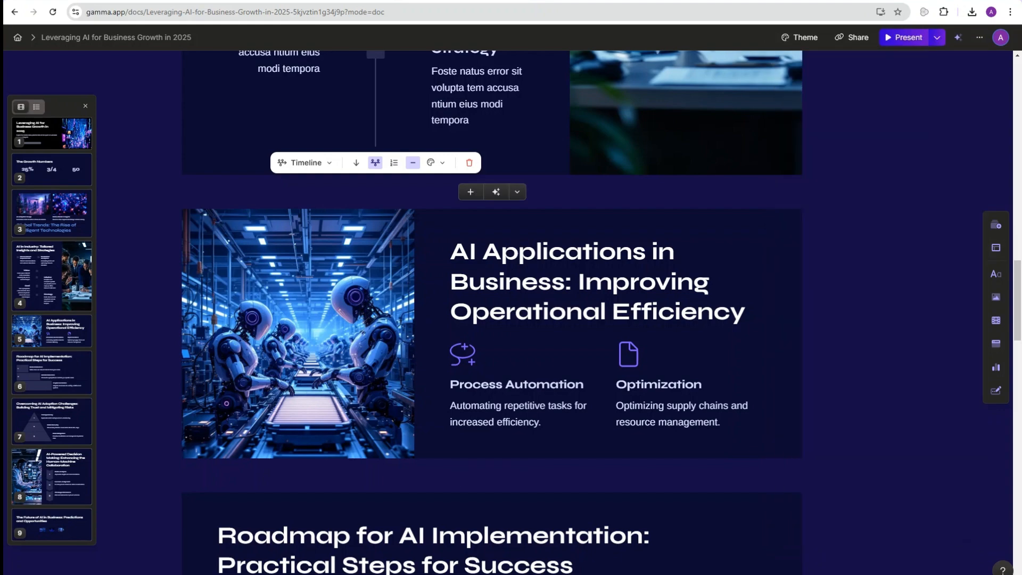
Look through the card templates, including charts, statistics and embeds, and the image insert options
left_click(995, 224)
scroll(871, 288, "down", 15)
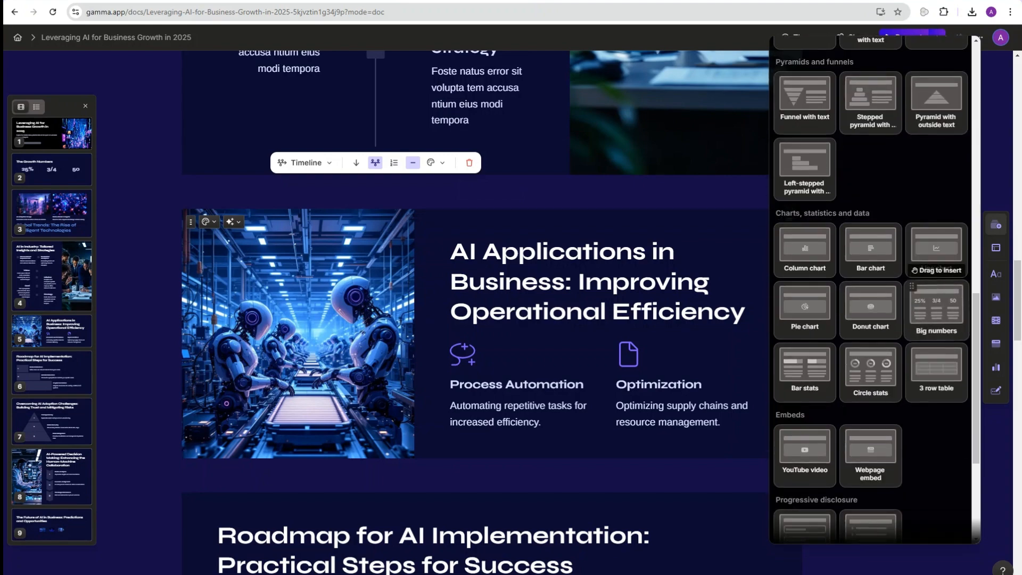
scroll(871, 287, "down", 4)
scroll(871, 287, "up", 5)
scroll(870, 287, "up", 8)
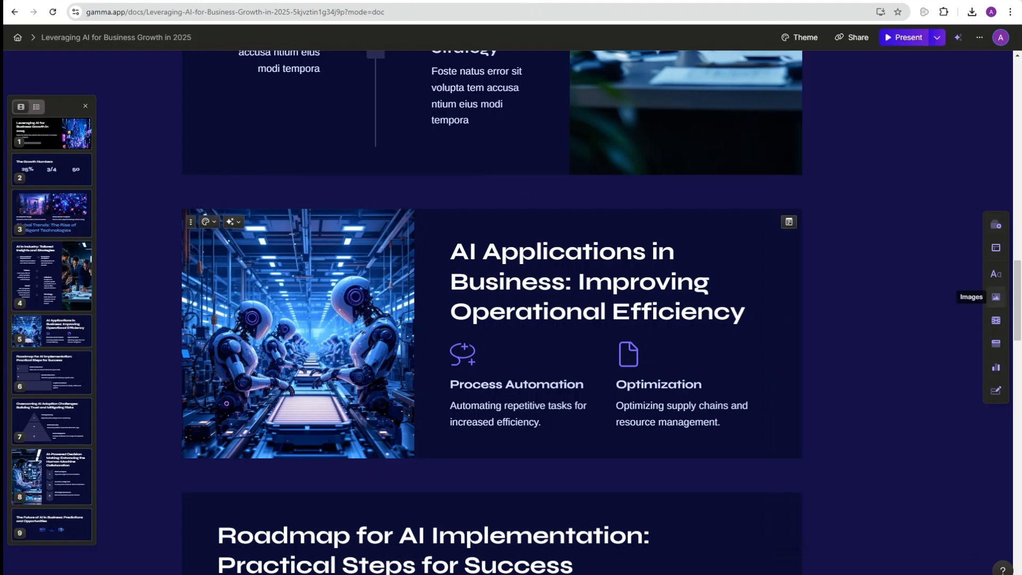
mouse_move(996, 296)
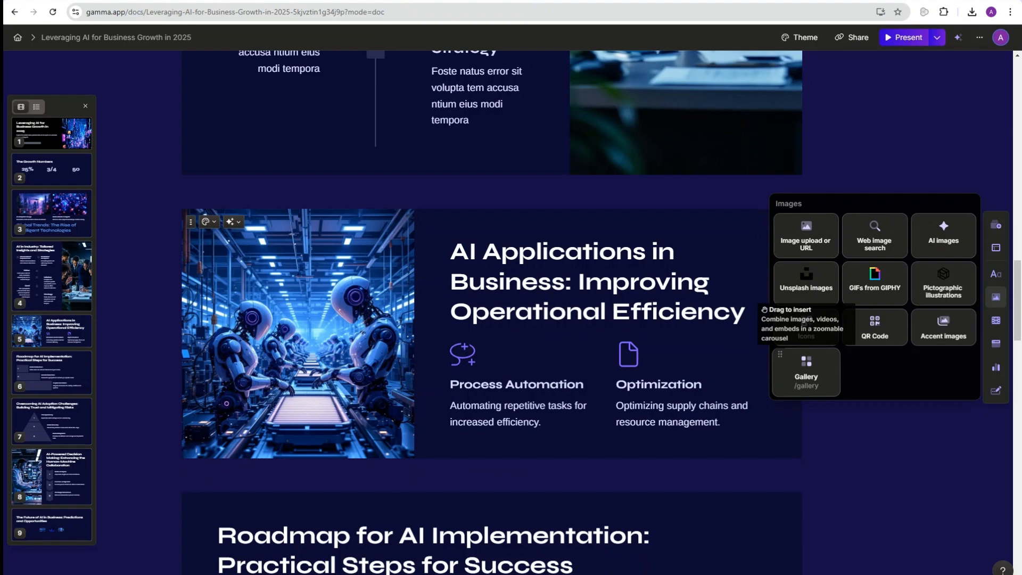
scroll(489, 314, "down", 4)
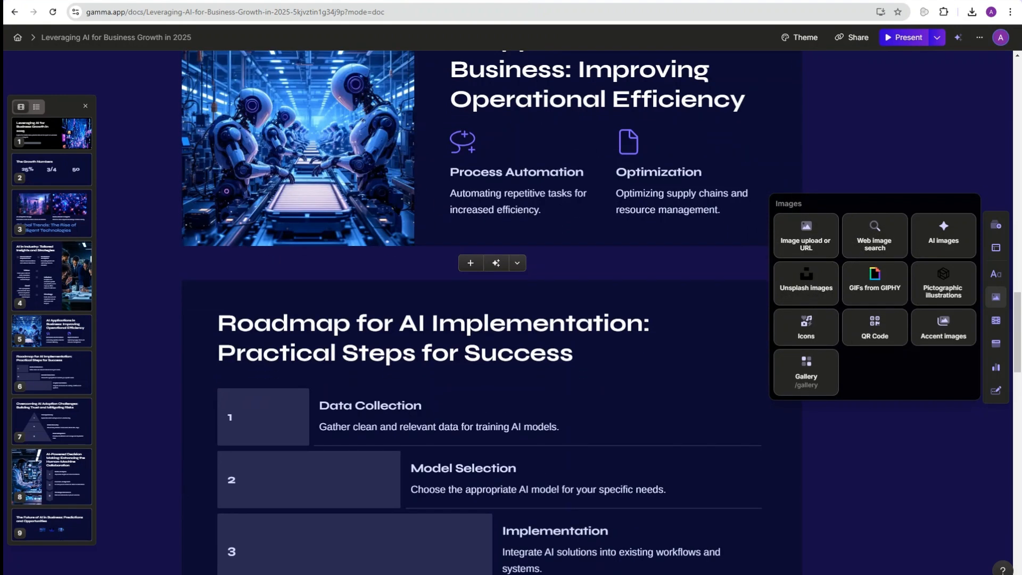
left_click(883, 447)
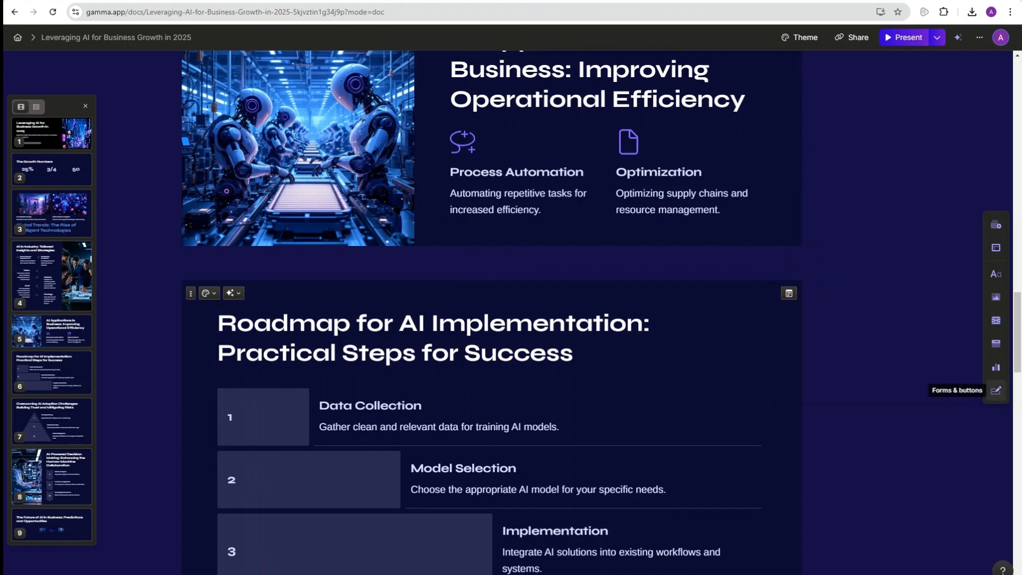
Insert a Calendly block beside the heading on the "Roadmap for AI Implementation" card
left_click(996, 391)
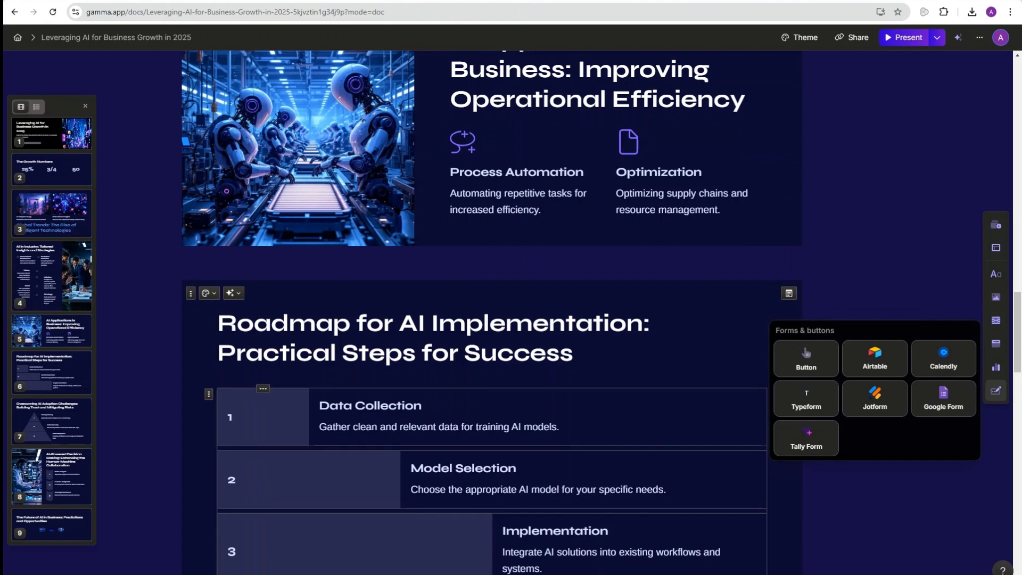
scroll(489, 314, "down", 2)
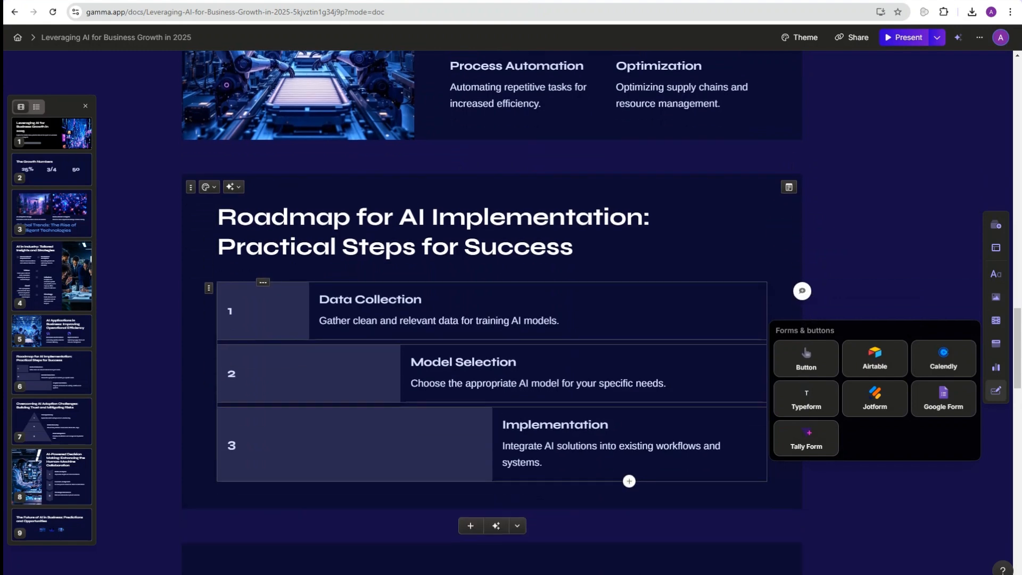
scroll(490, 314, "down", 2)
scroll(489, 314, "up", 4)
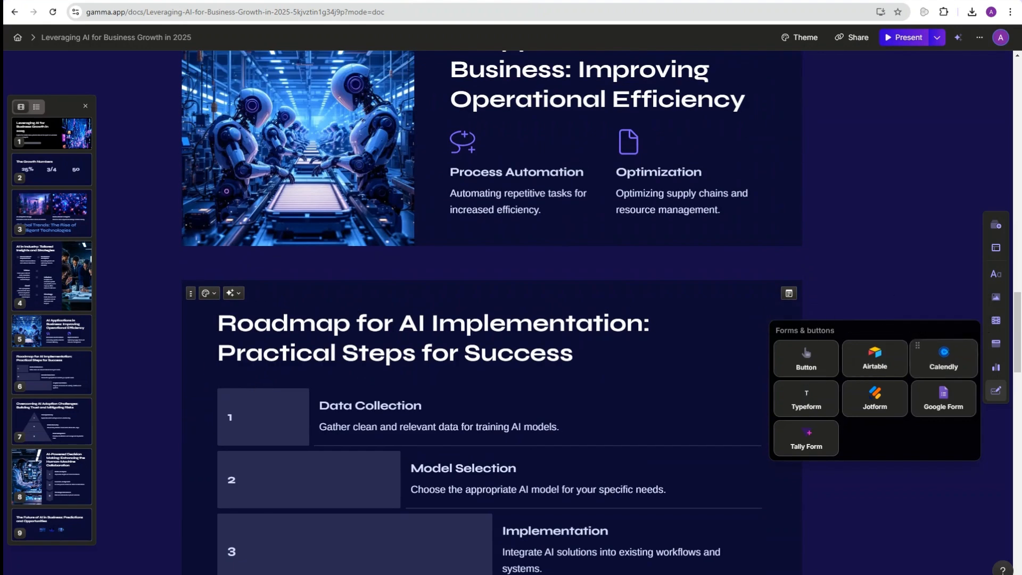
left_click_drag(943, 354, 689, 329)
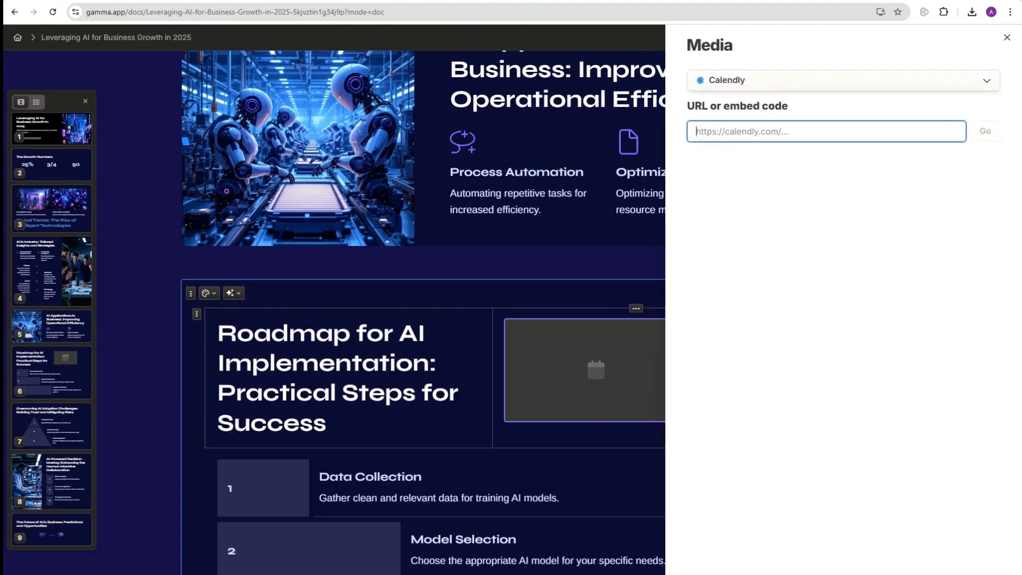
Copy the One-on-One Consultation event link from Calendly and embed it in the Calendly block on the Roadmap card in Gamma
key("alt+Tab")
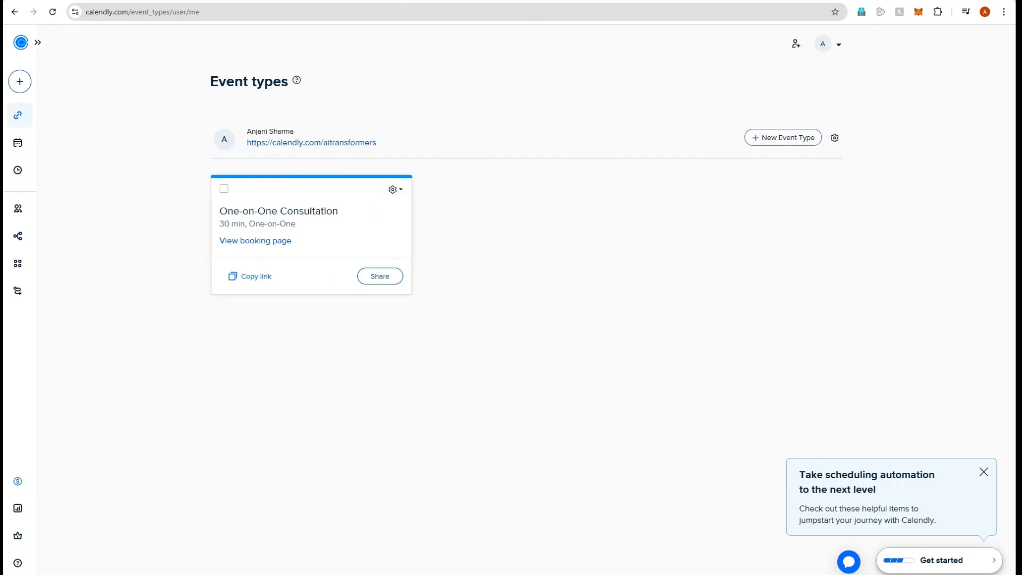
left_click(253, 276)
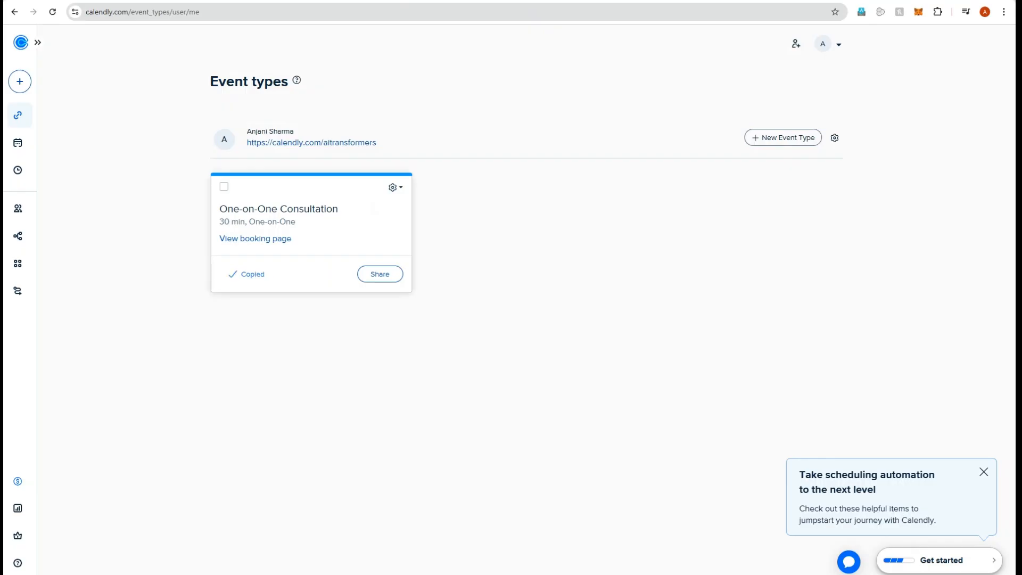
key("alt+Tab")
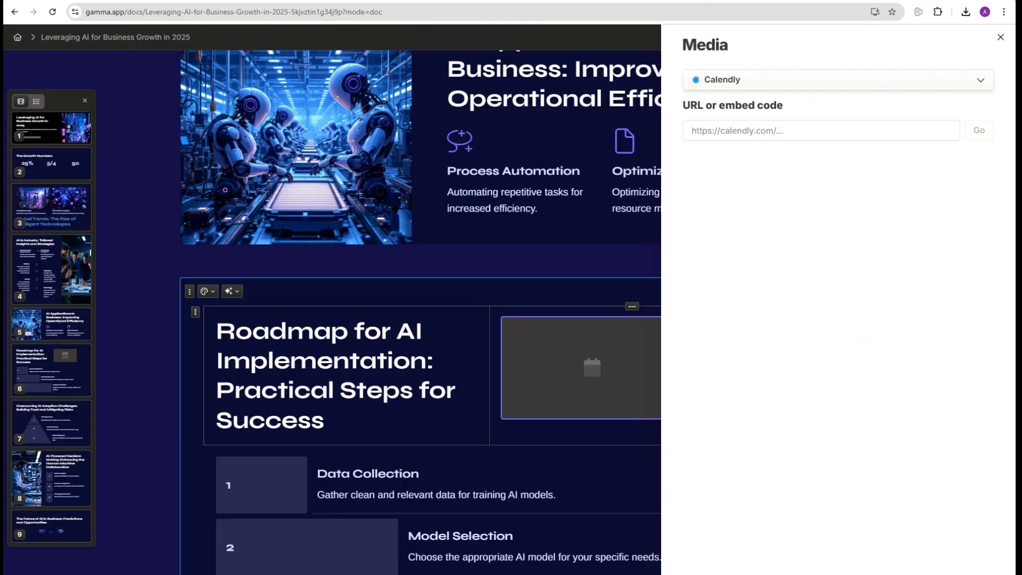
left_click(767, 131)
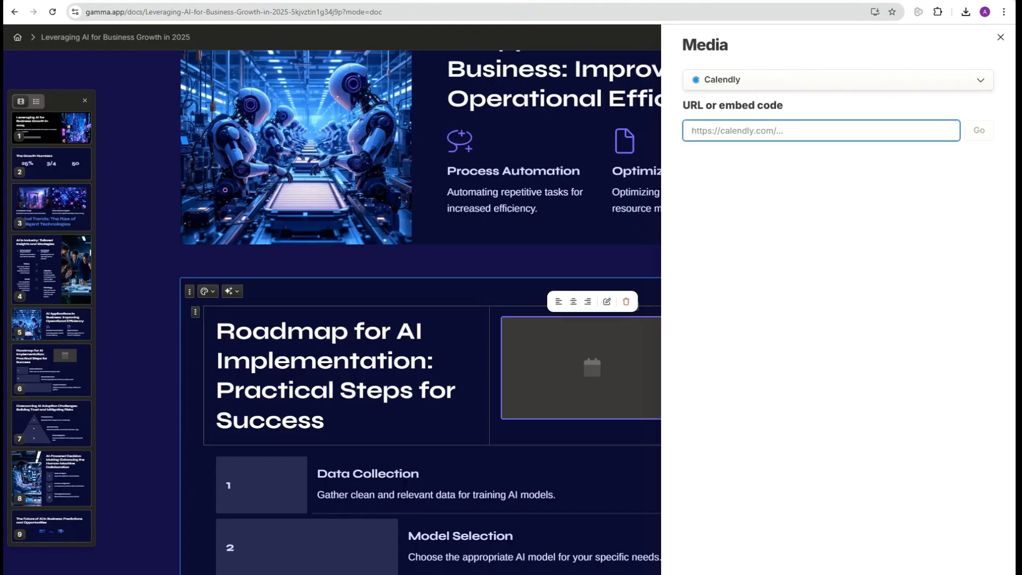
key("ctrl+v")
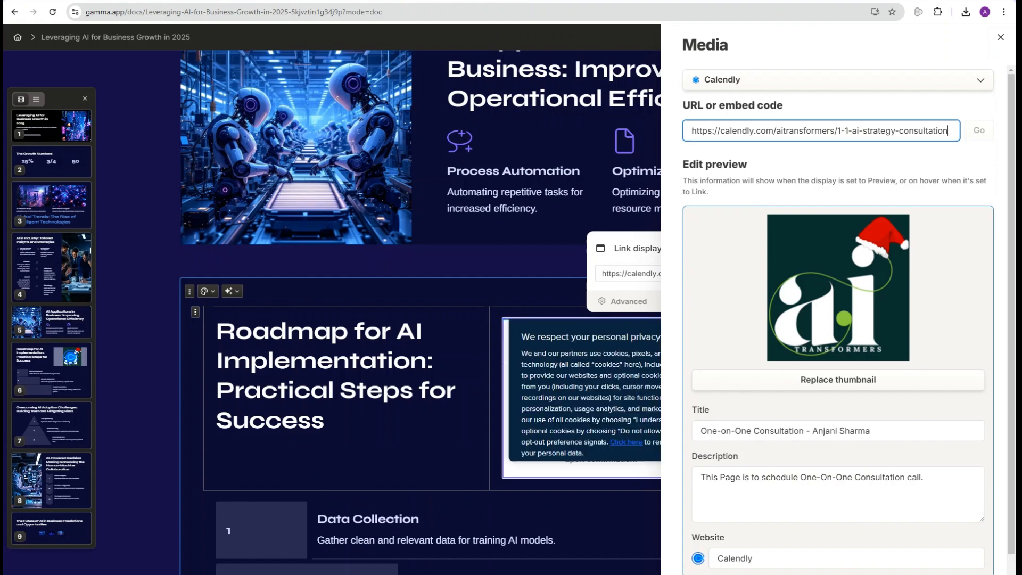
scroll(838, 319, "down", 1)
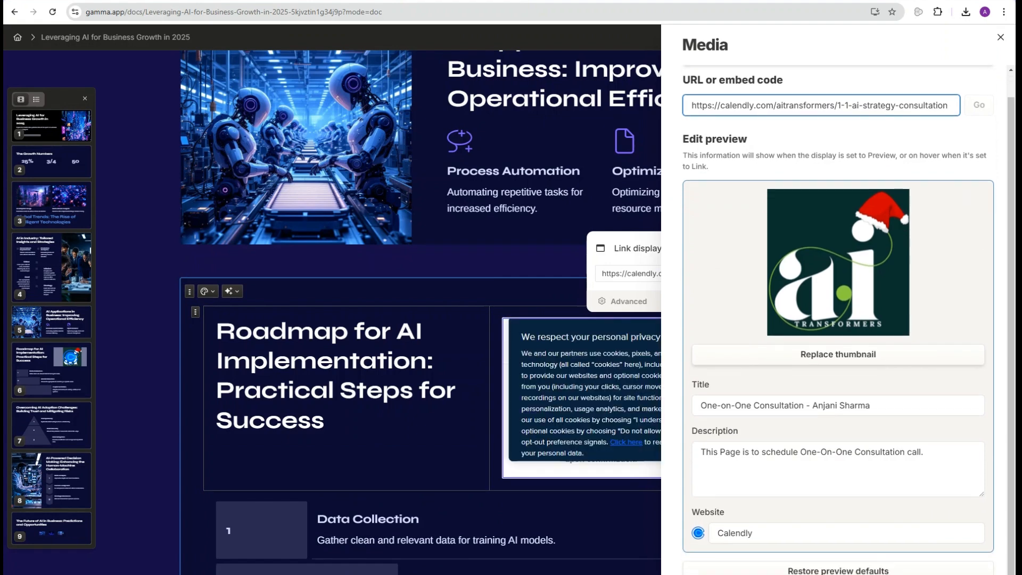
left_click(1001, 37)
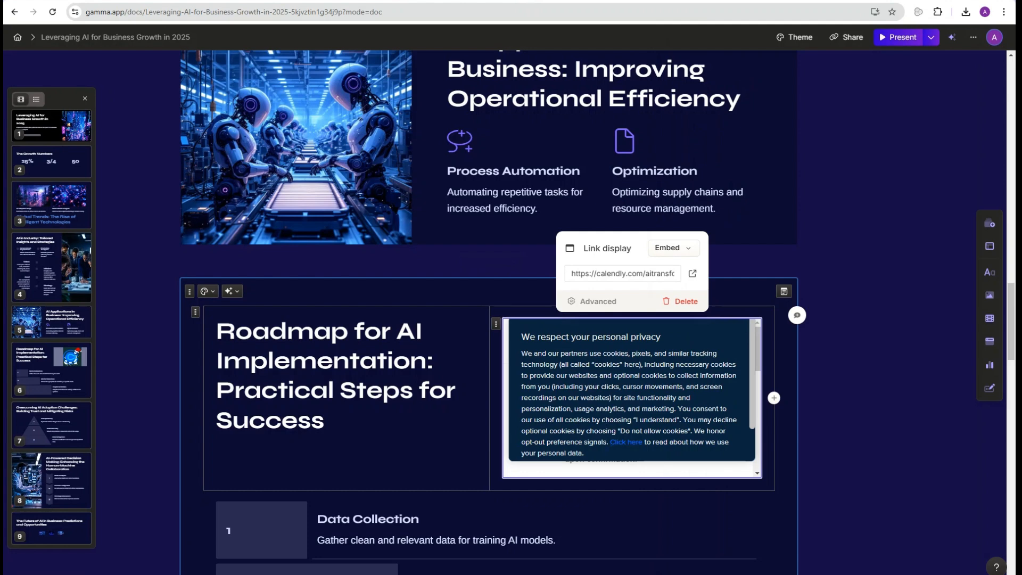
Try the Link and Button displays for the Calendly embed, and set its link display to Preview
left_click(673, 247)
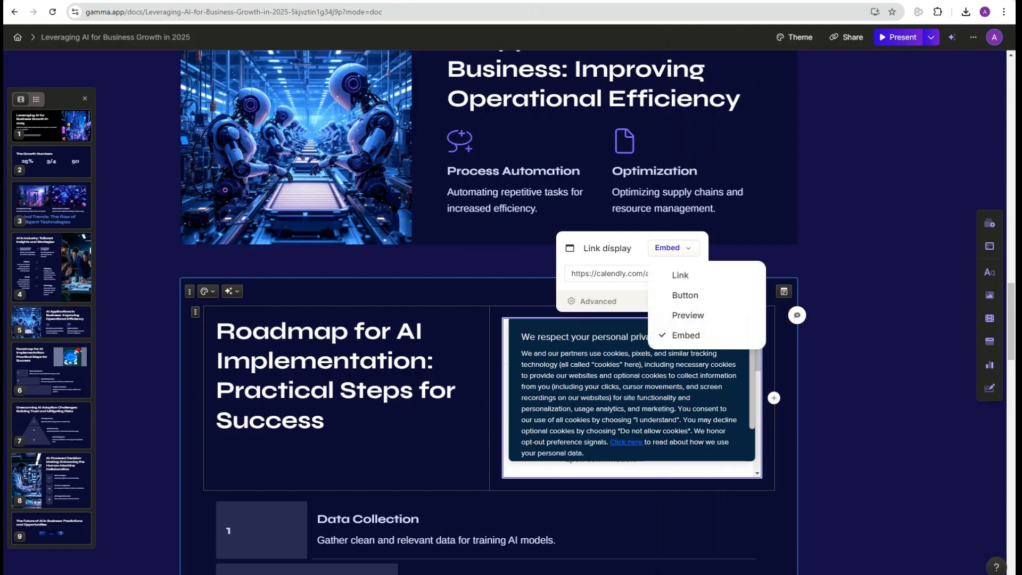
left_click(681, 274)
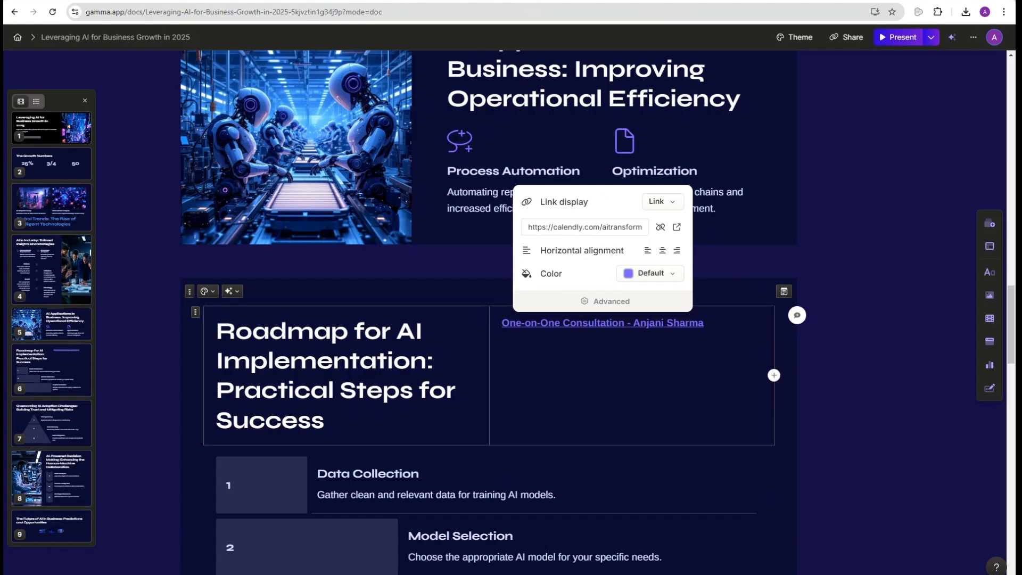
left_click(663, 201)
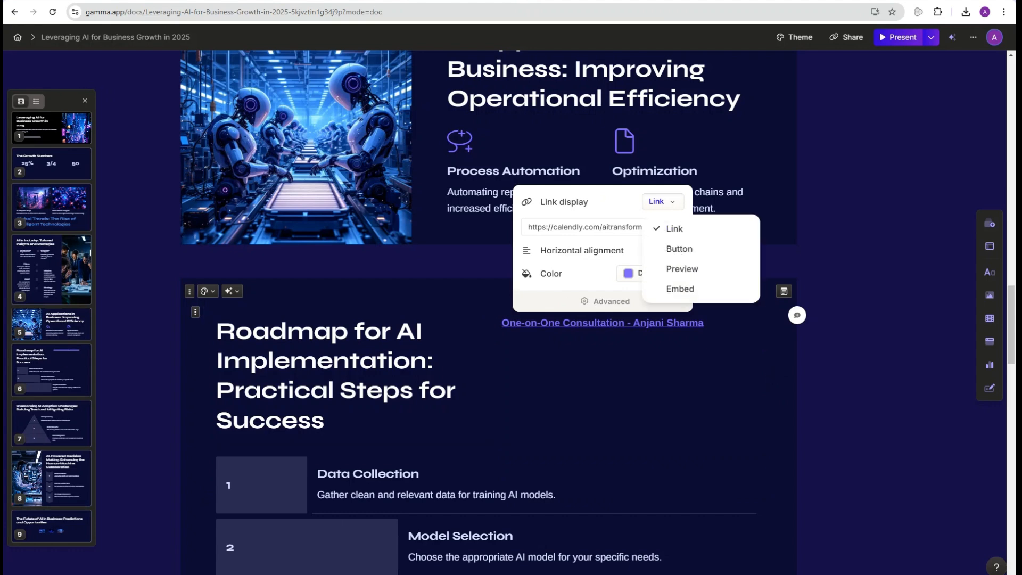
left_click(679, 247)
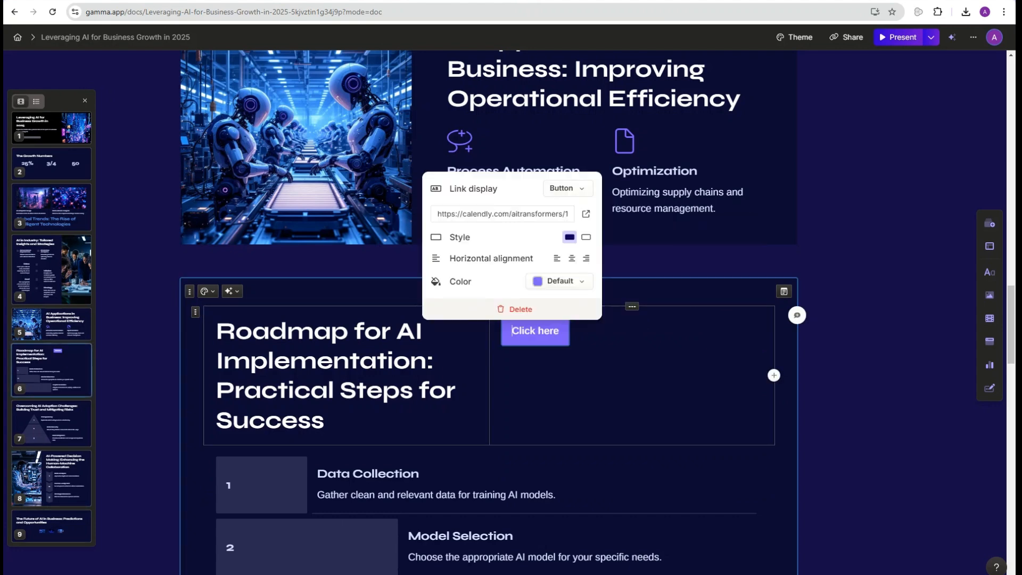
left_click(568, 188)
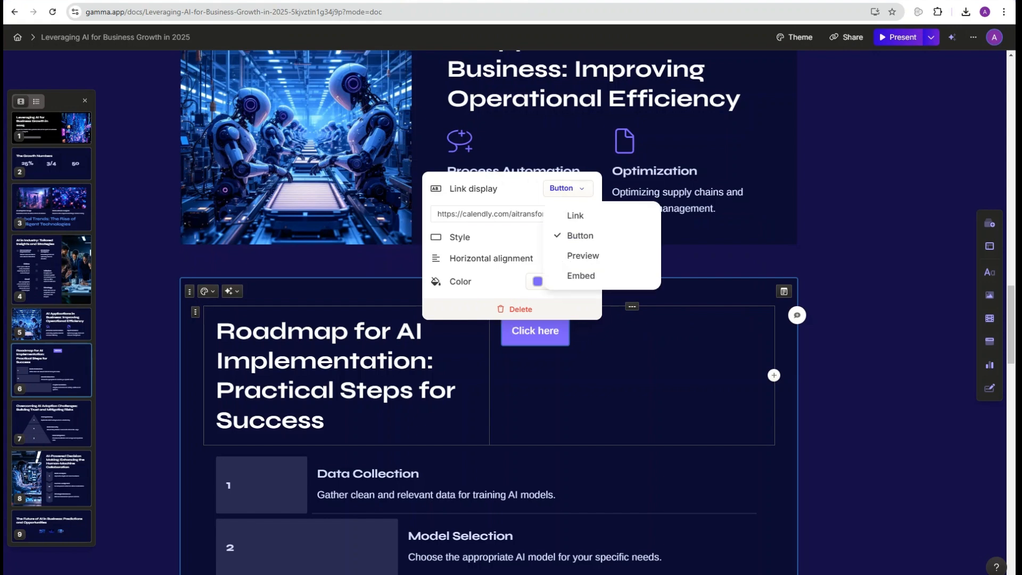
left_click(582, 256)
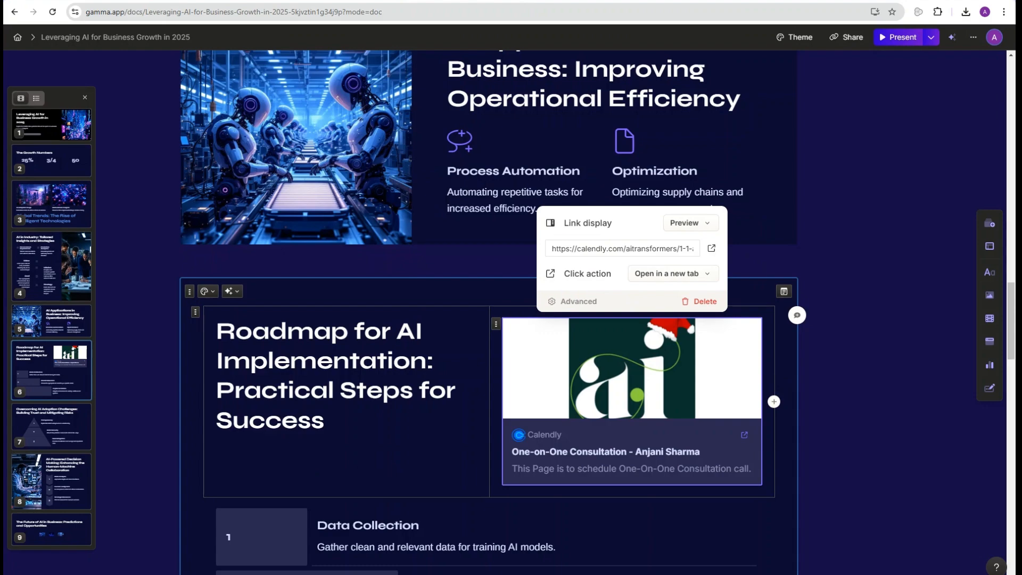
Open the Calendly booking page from the preview block to check it, and return to the presentation
left_click(744, 434)
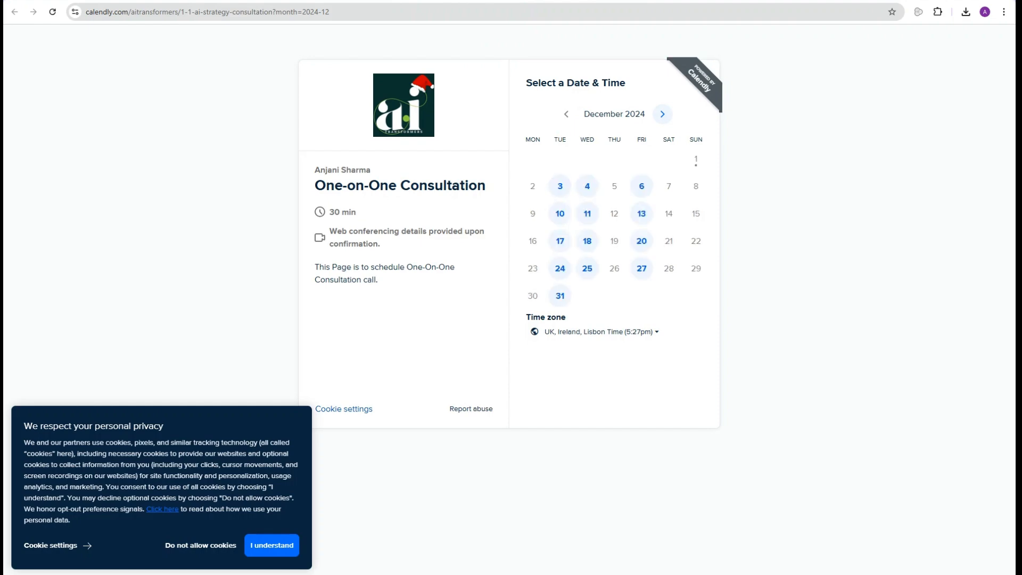
key("ctrl+w")
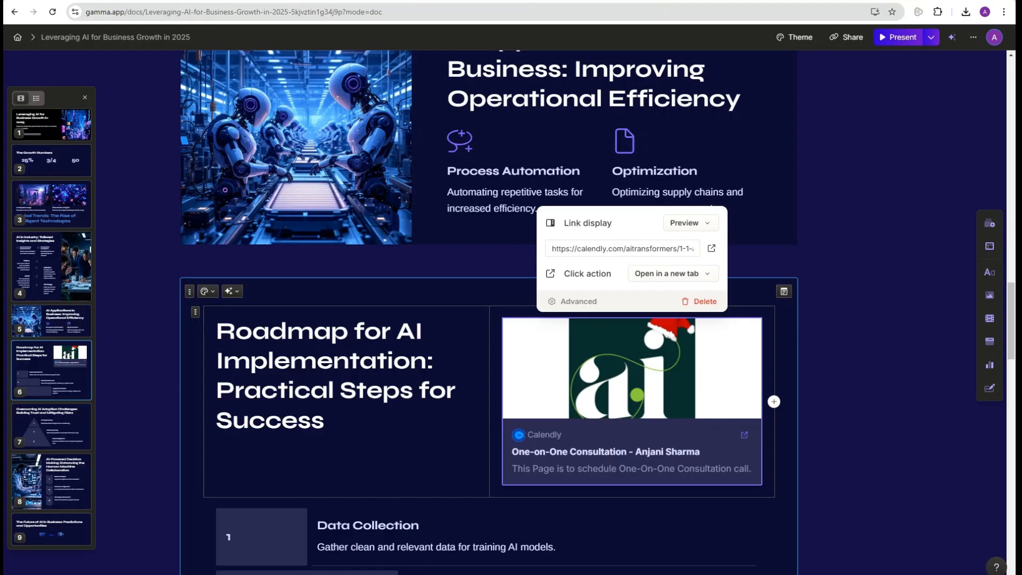
key("Escape")
Add a blank card between the "Roadmap for AI Implementation" card and the "Overcoming AI Adoption Challenges" card
scroll(489, 319, "down", 7)
scroll(489, 320, "down", 7)
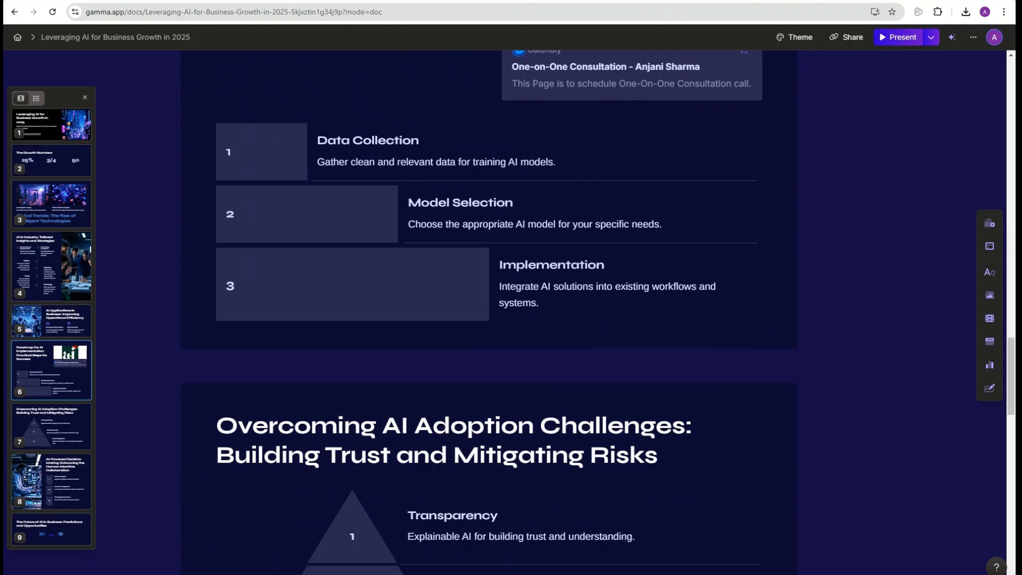
scroll(489, 320, "up", 5)
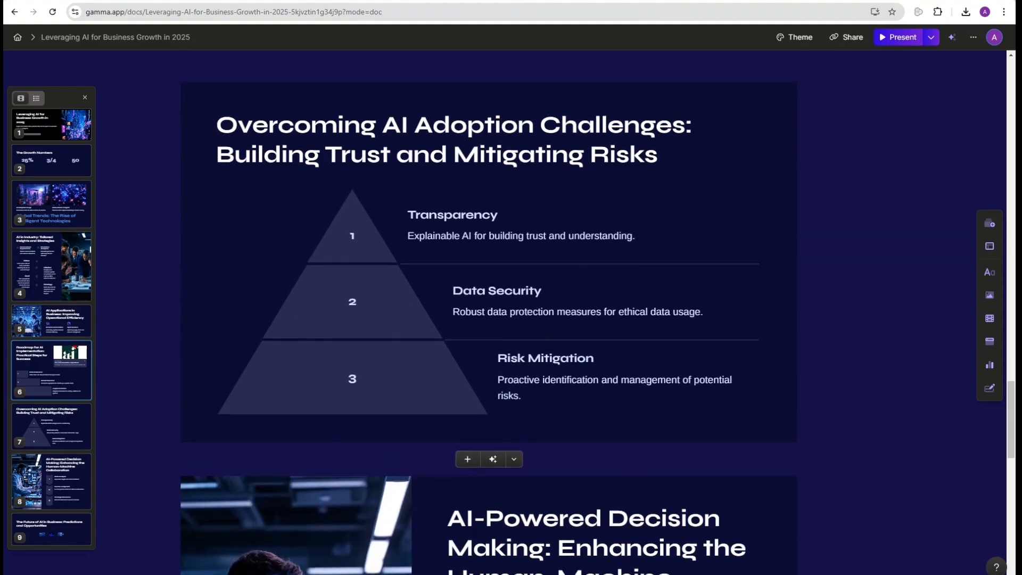
scroll(488, 319, "down", 5)
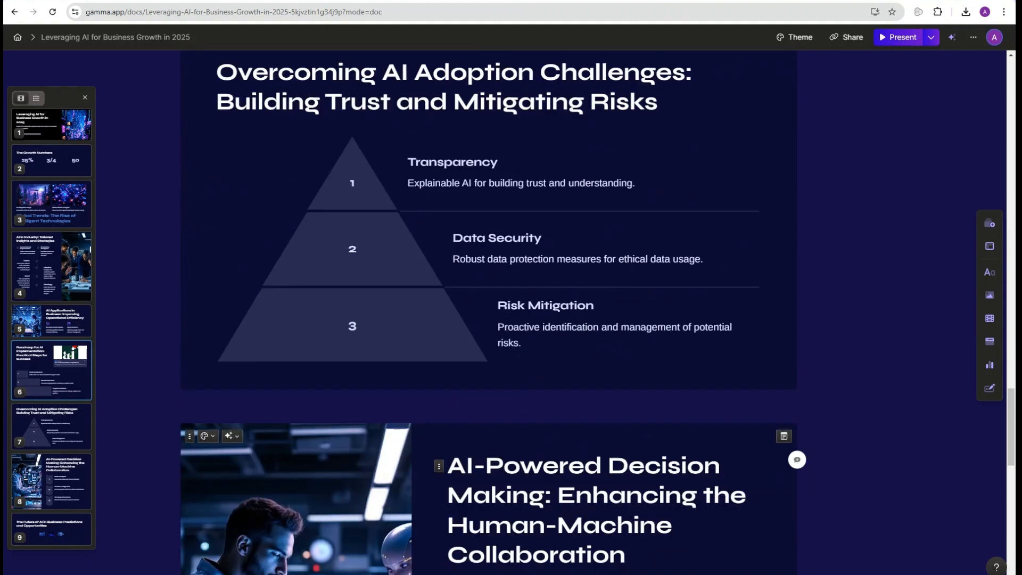
scroll(489, 319, "down", 4)
scroll(489, 320, "up", 7)
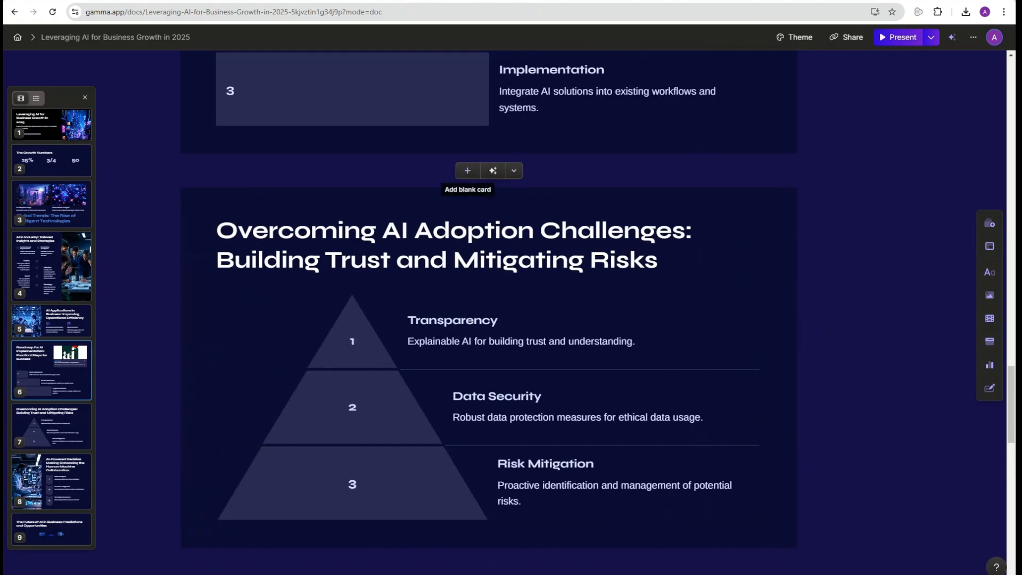
left_click(468, 171)
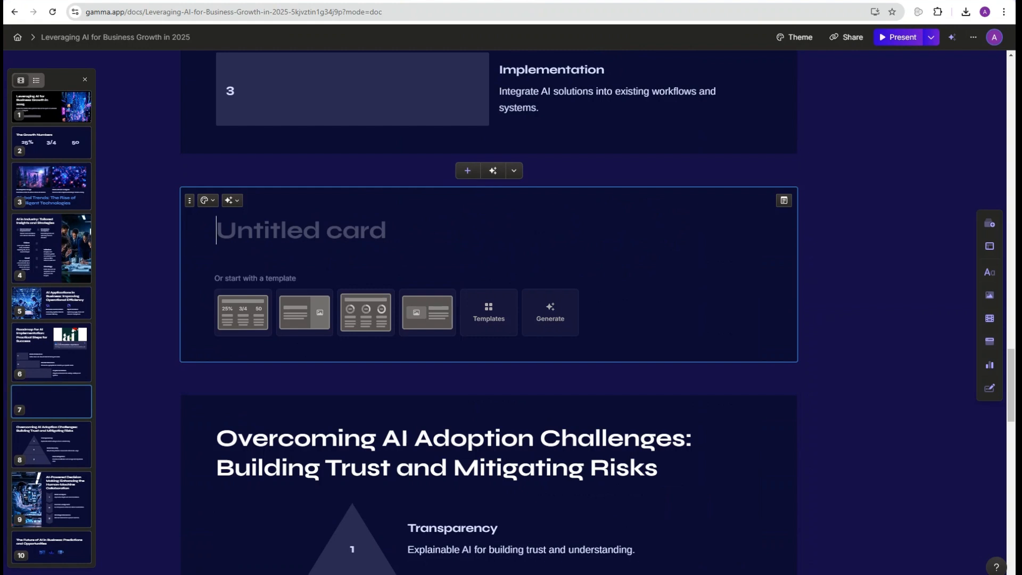
Browse the slash-command list of insertable elements in the new blank card, through to the app embeds, and dismiss it
type("/")
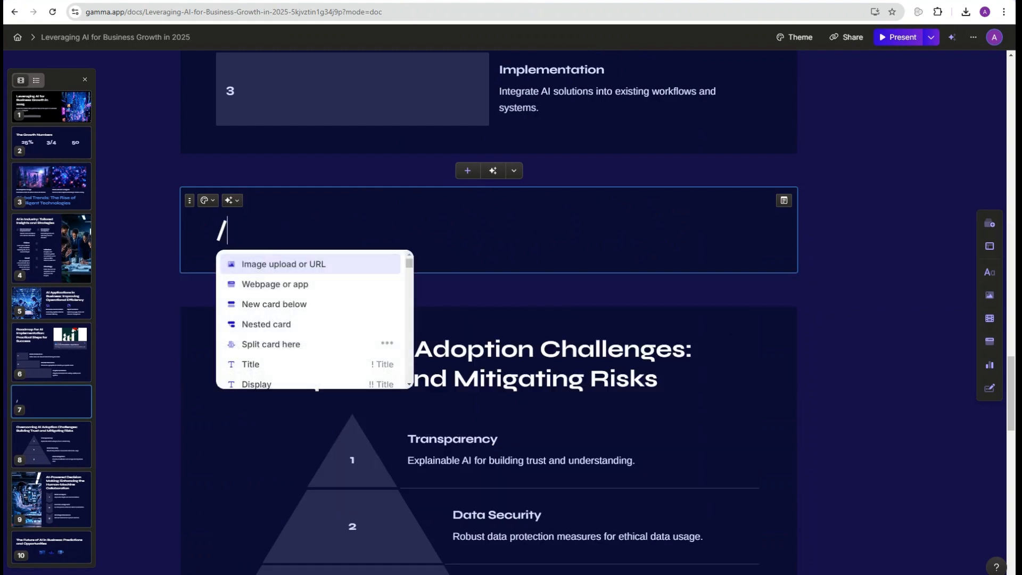
key("Down")
key("Down")
key("Down")
key("Down")
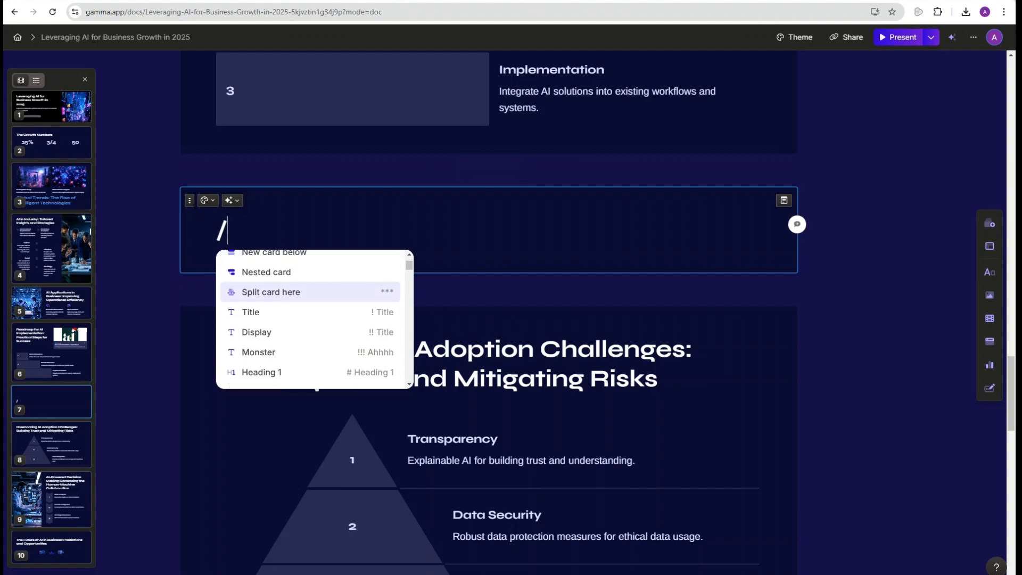
scroll(310, 298, "down", 6)
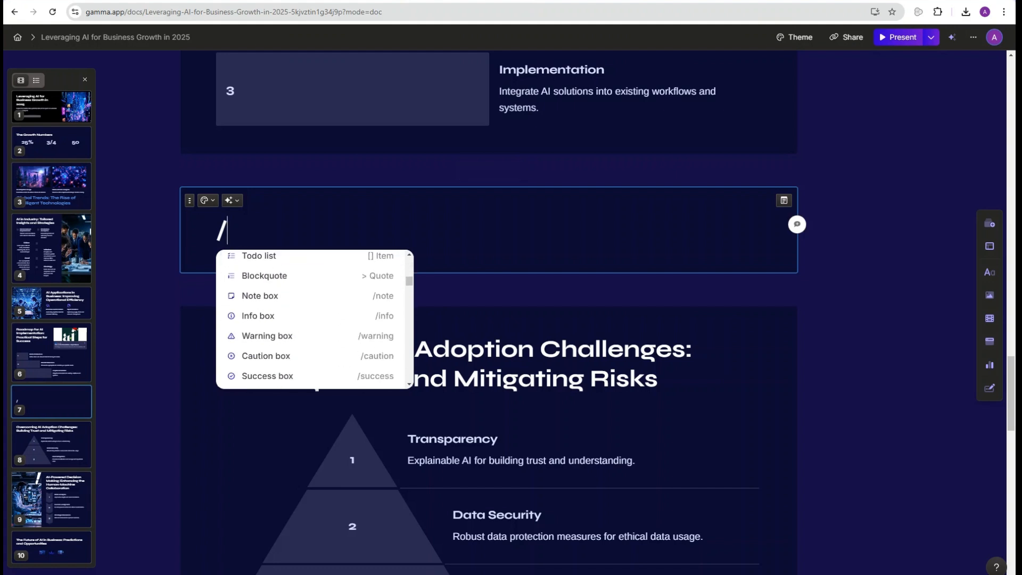
scroll(314, 319, "down", 10)
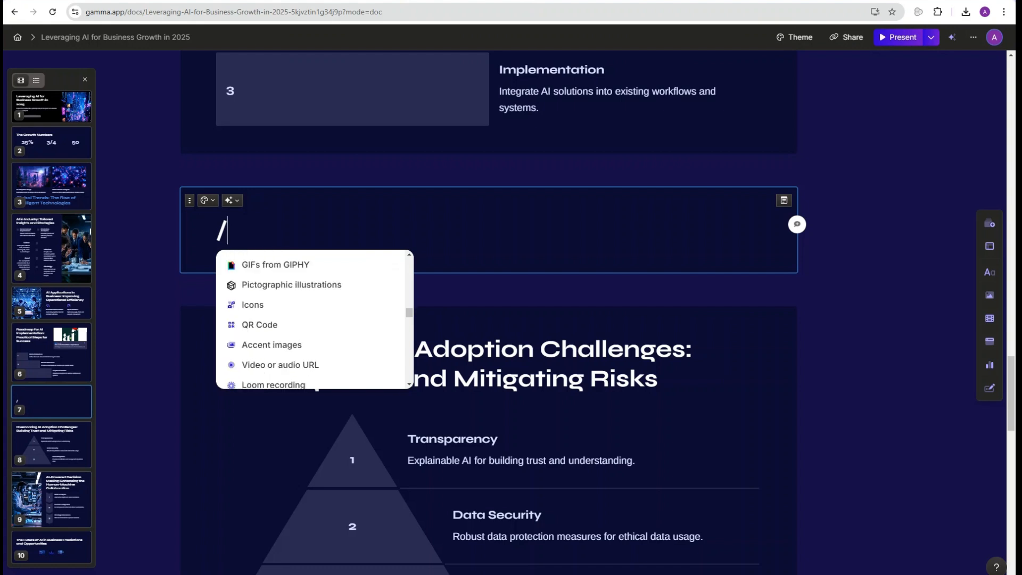
scroll(314, 290, "down", 5)
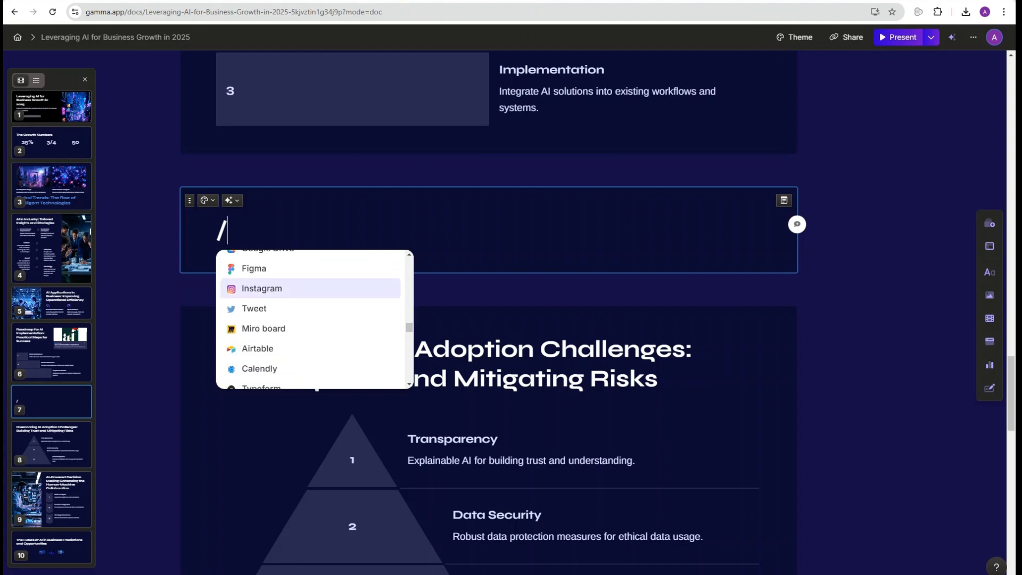
scroll(314, 298, "down", 3)
key("Escape")
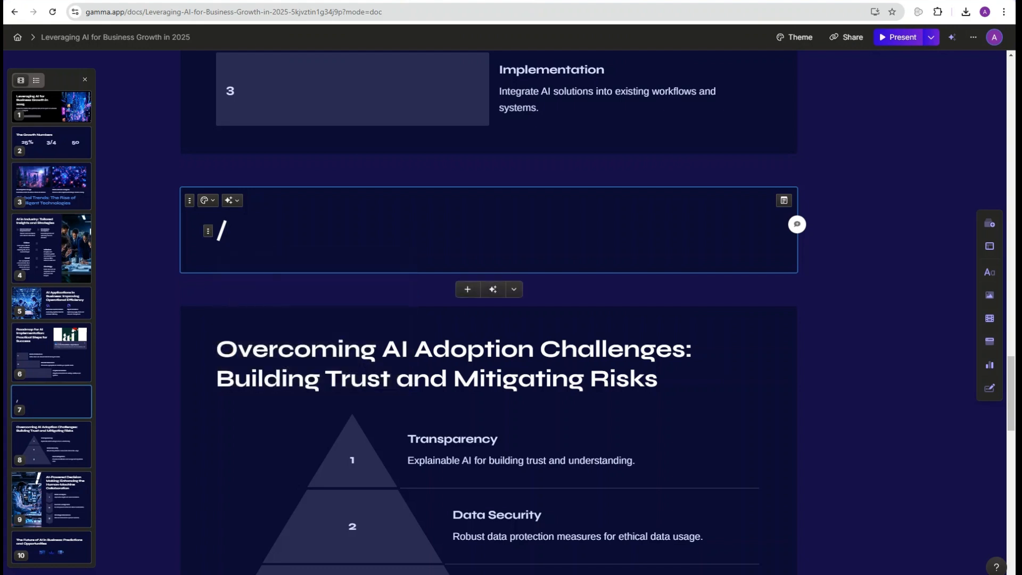
type("goo")
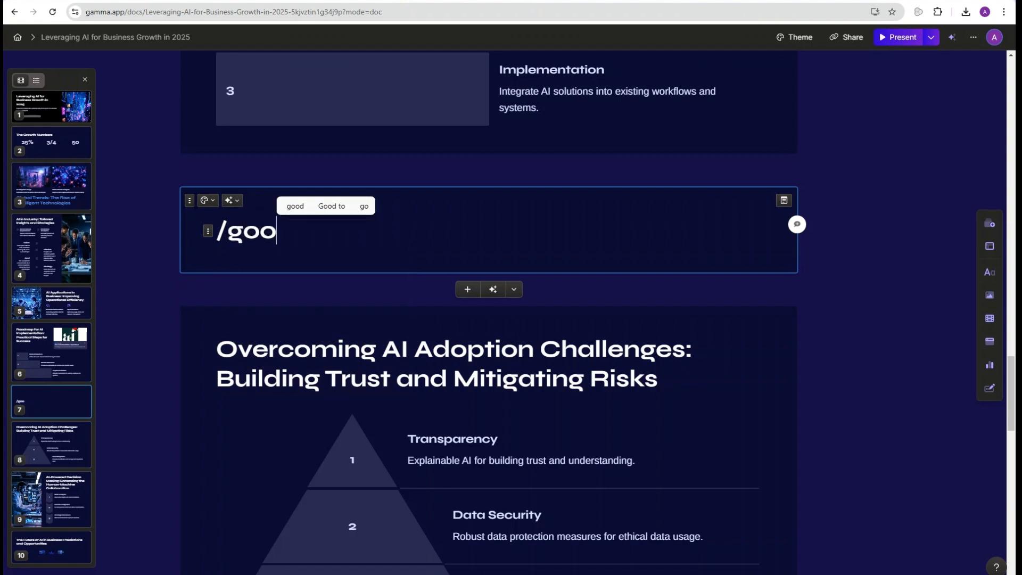
key("BackSpace")
key("BackSpace")
key("BackSpace")
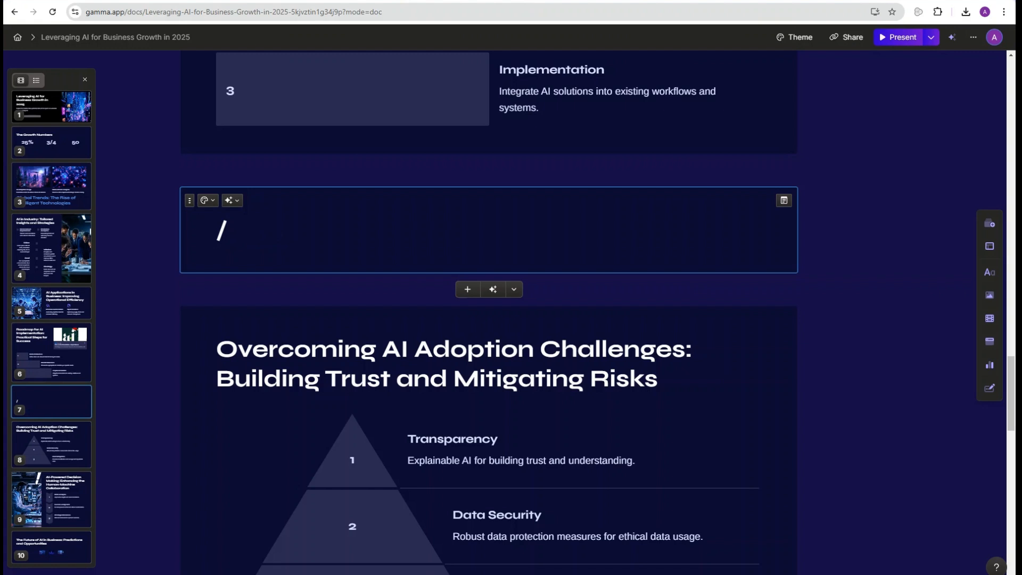
key("BackSpace")
Insert a Google Form block into the blank card using the slash command
type("/")
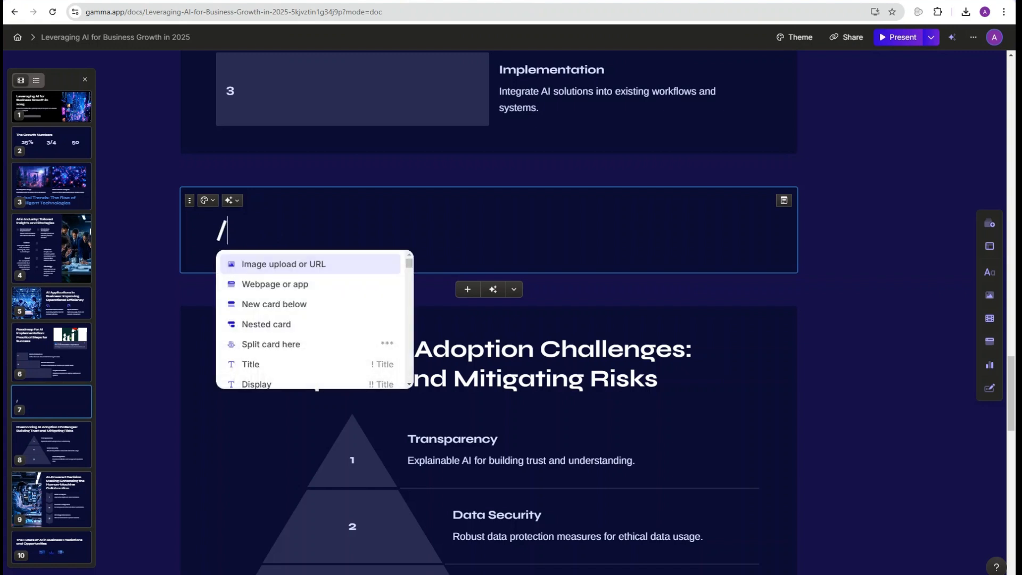
type("g")
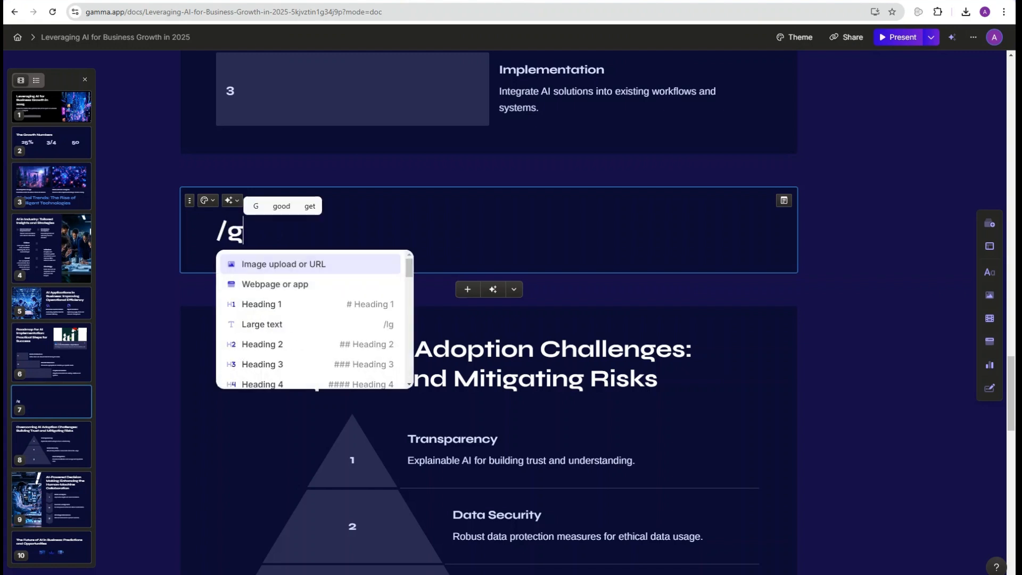
type("o")
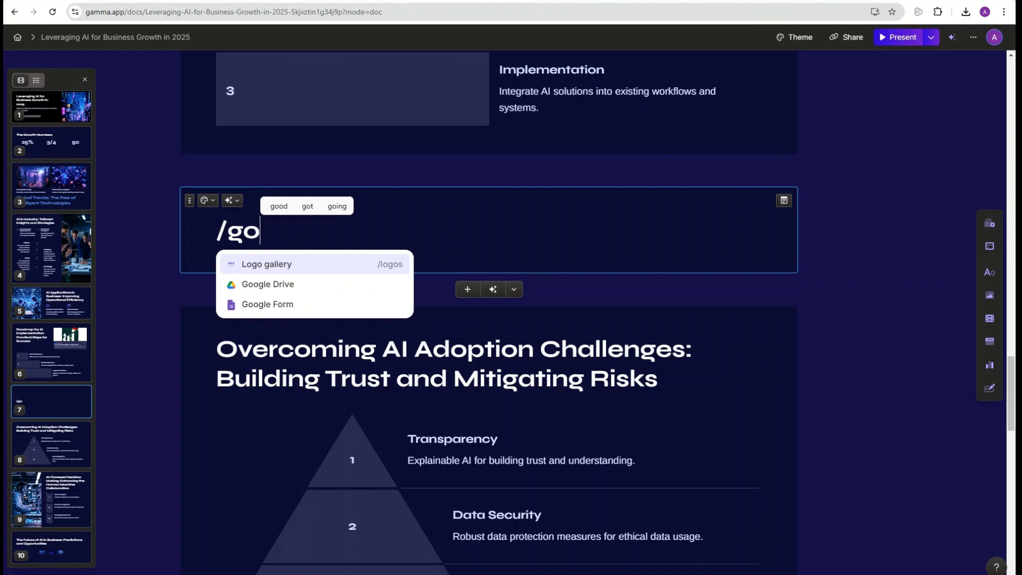
key("Down")
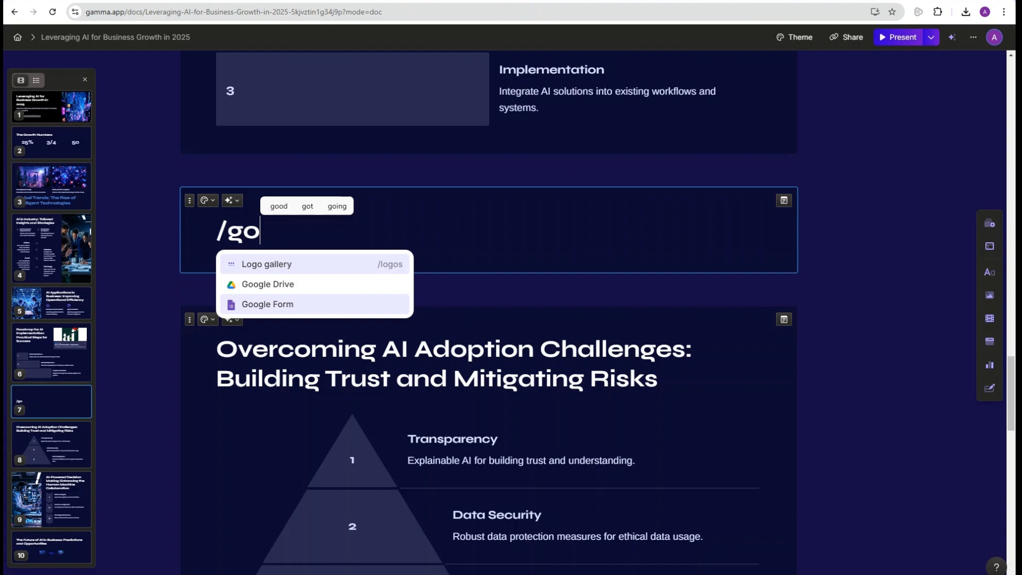
key("Return")
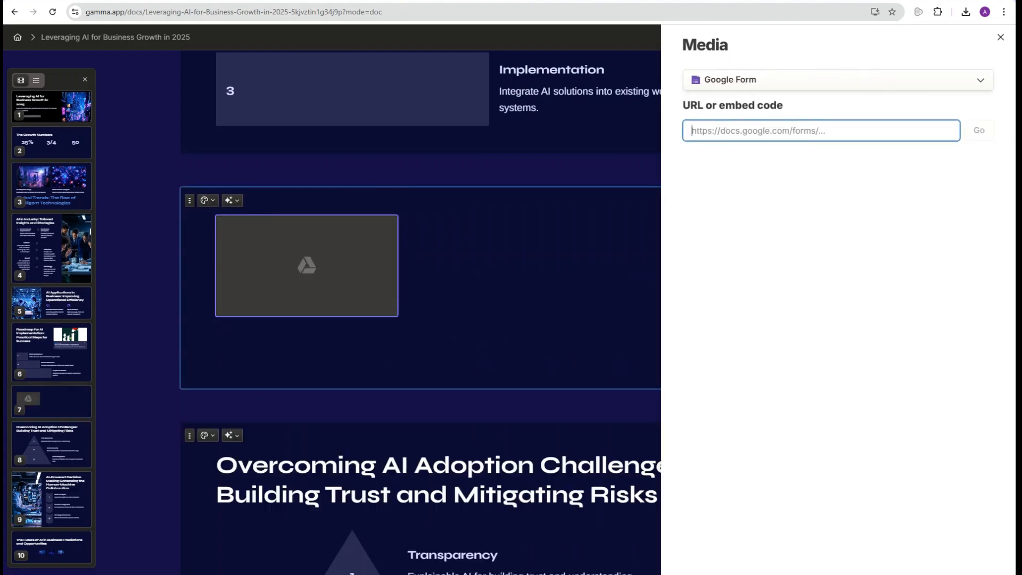
Copy the shortened link of the "AI For your Business" form from Google Forms and embed it in the new card's block in Gamma
key("ctrl+Tab")
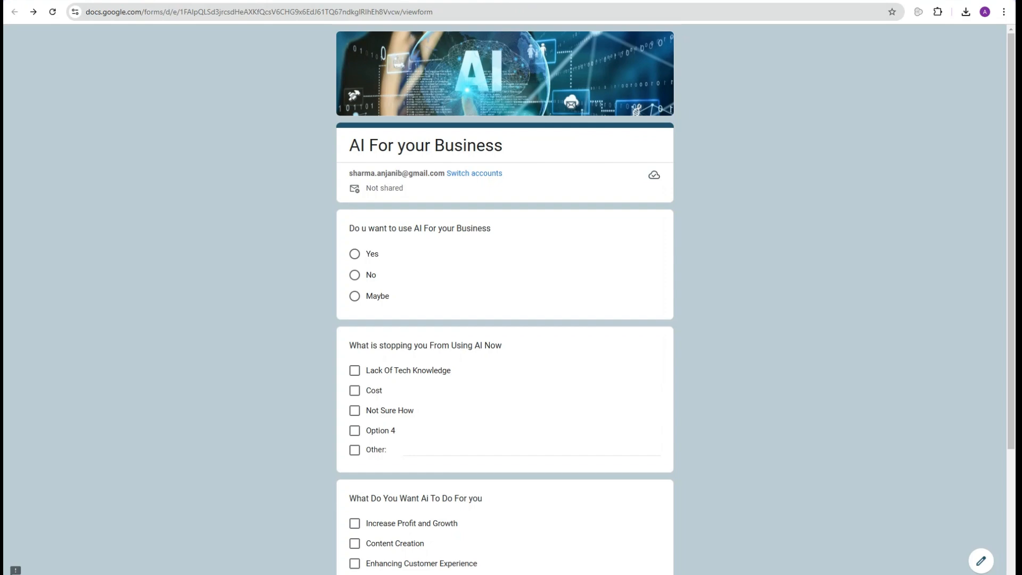
key("ctrl+Tab")
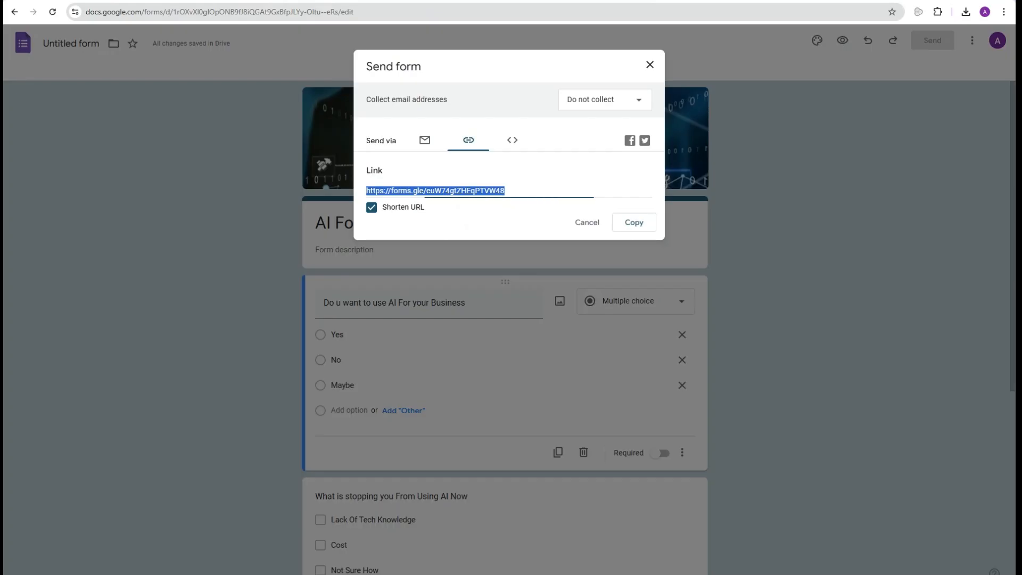
left_click(634, 222)
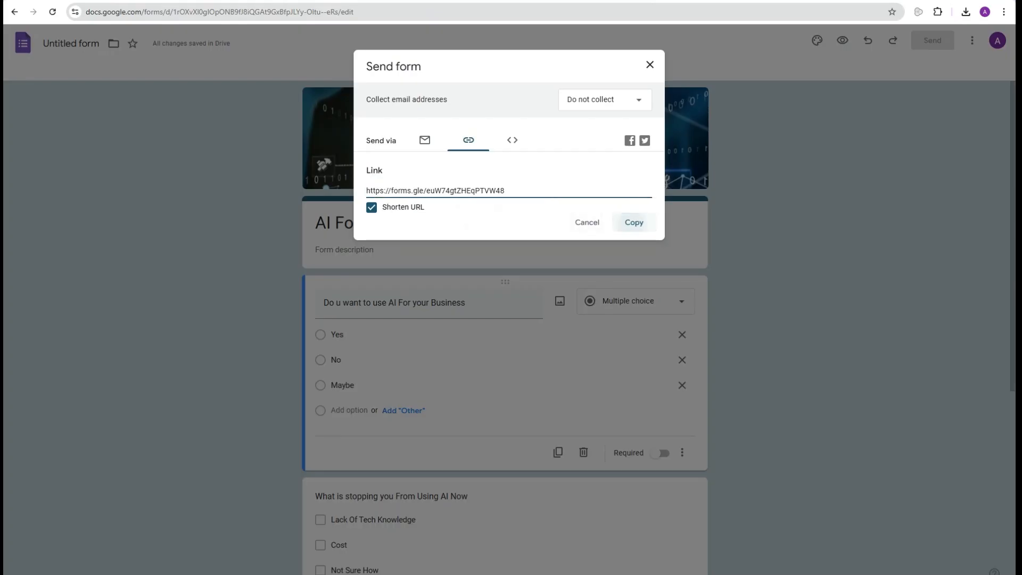
key("ctrl+Tab")
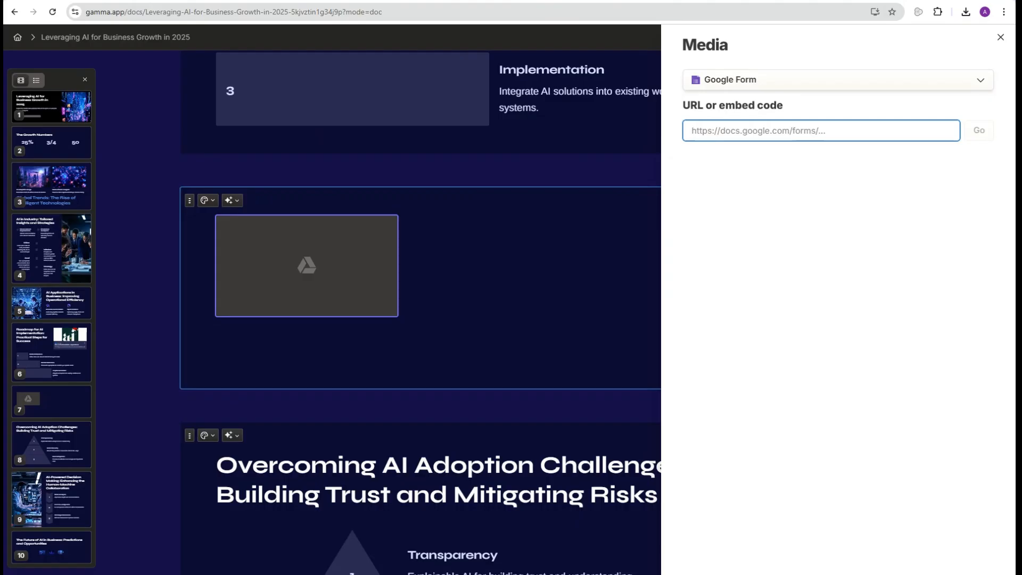
key("ctrl+v")
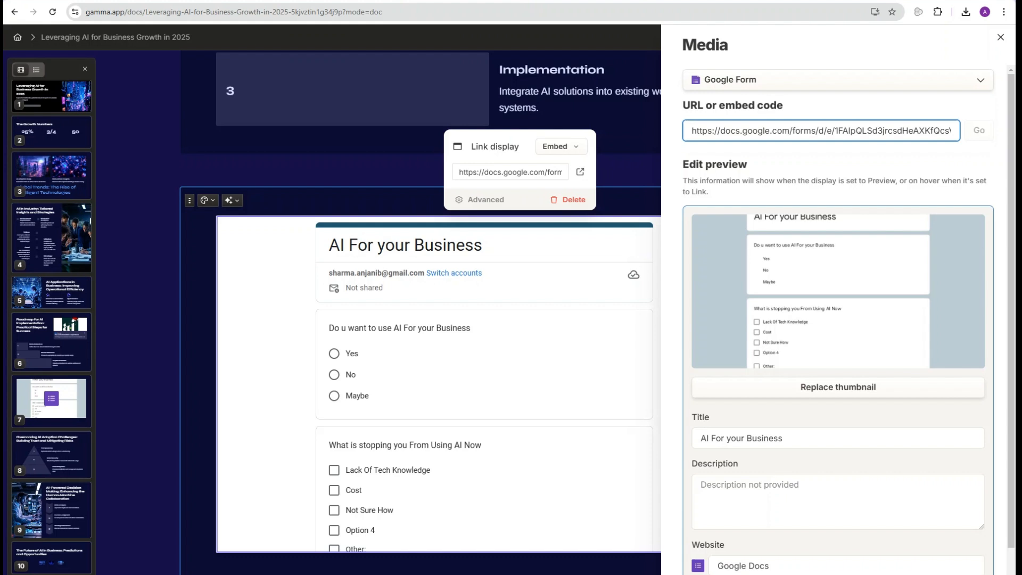
key("Escape")
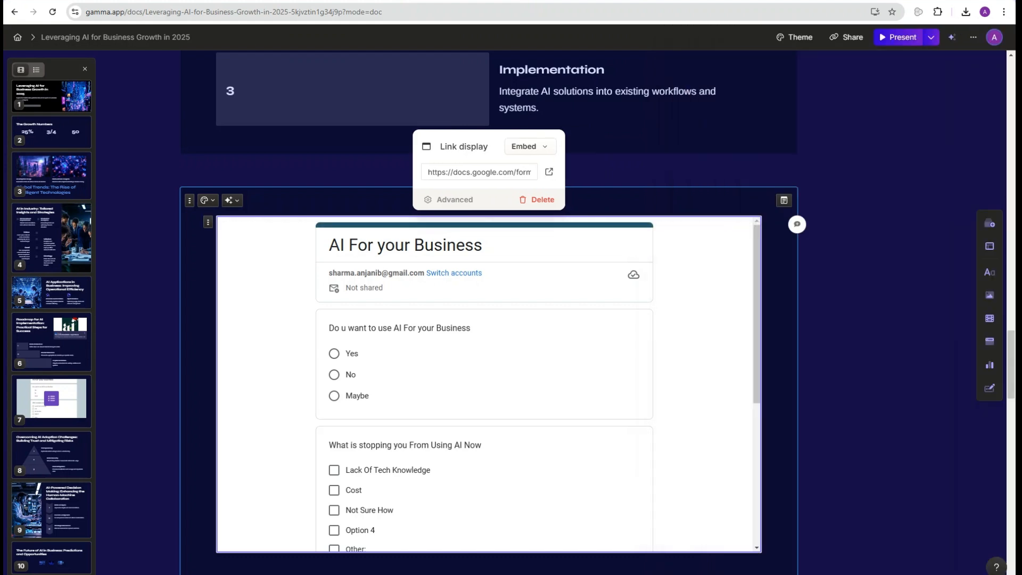
Look through the questions of the embedded Google Form and the two cards that follow it
scroll(484, 384, "down", 5)
scroll(484, 384, "up", 5)
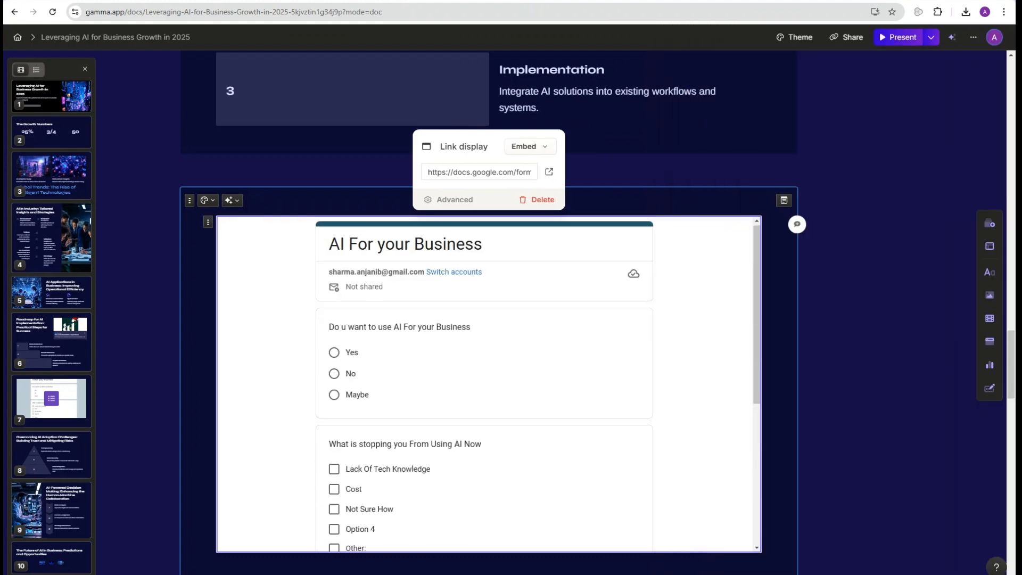
scroll(484, 385, "down", 1)
scroll(485, 384, "down", 5)
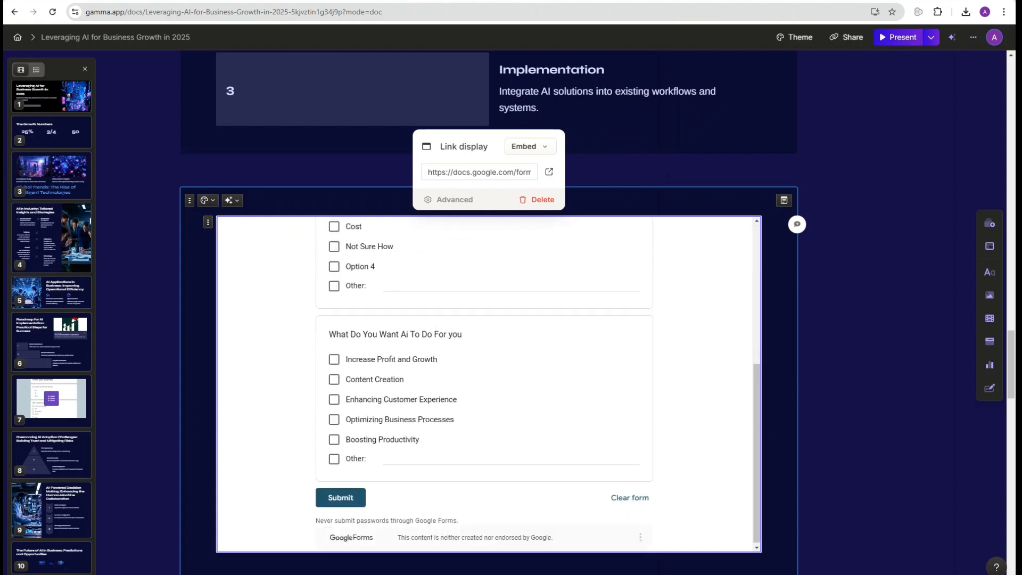
left_click(51, 455)
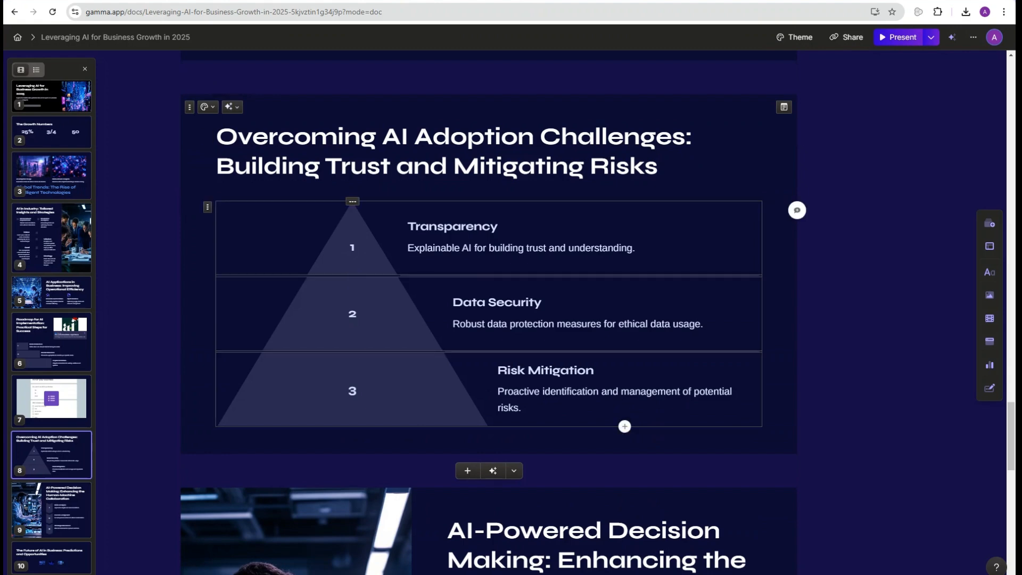
scroll(352, 277, "down", 3)
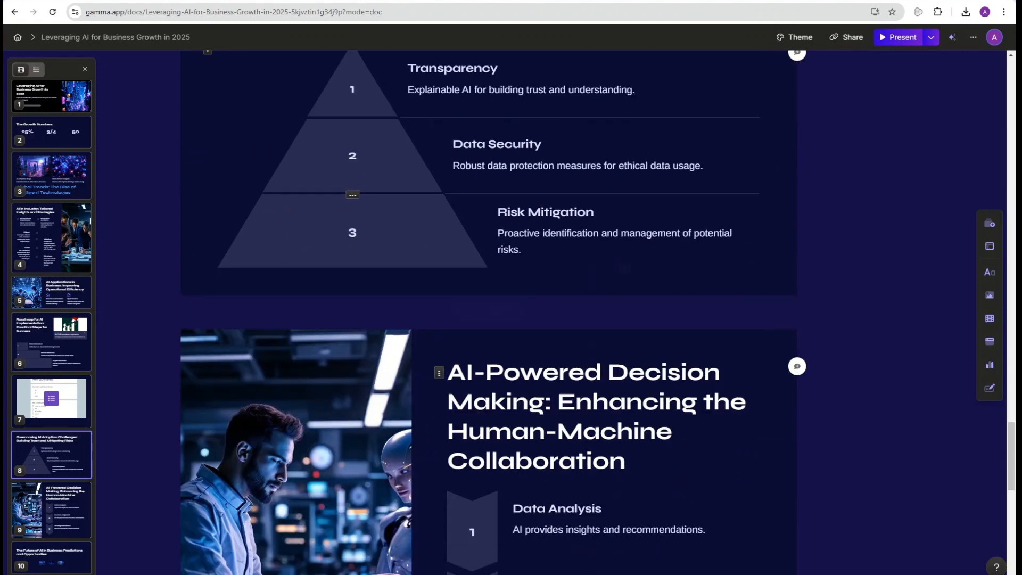
scroll(479, 320, "down", 5)
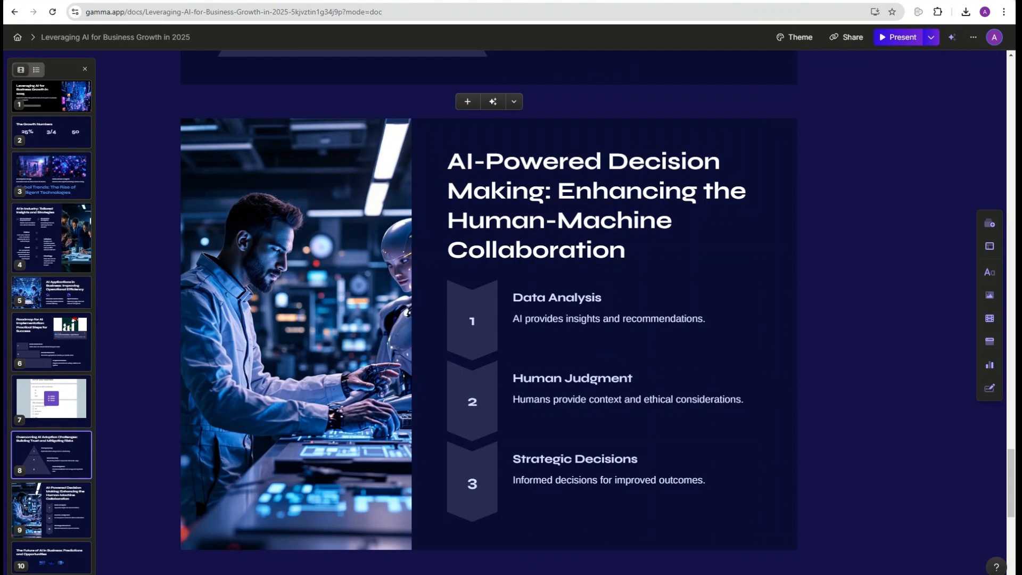
Review the Collaborate, Share, Embed and Export options for sharing the presentation, and return to the cards
left_click(846, 36)
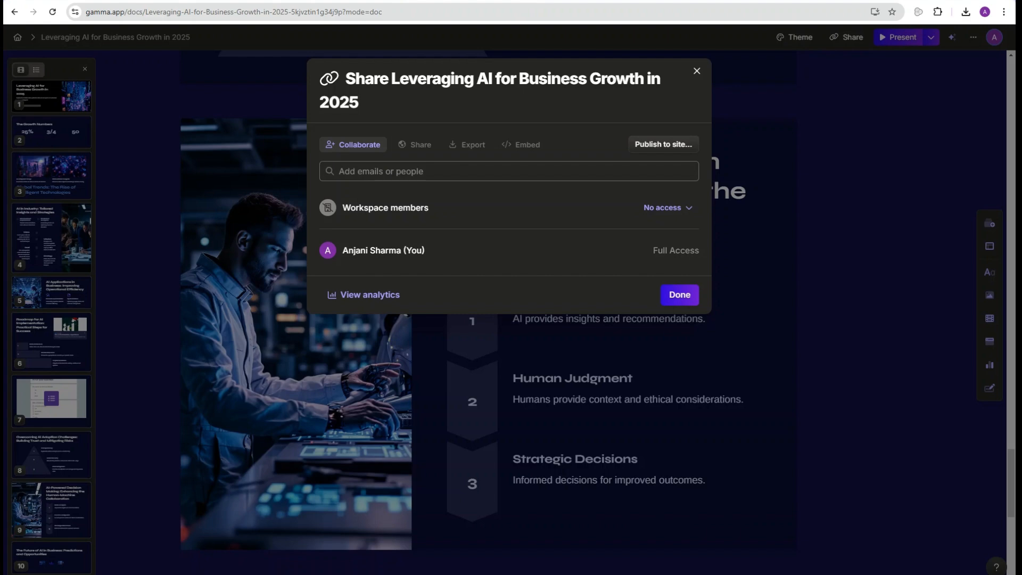
left_click(414, 144)
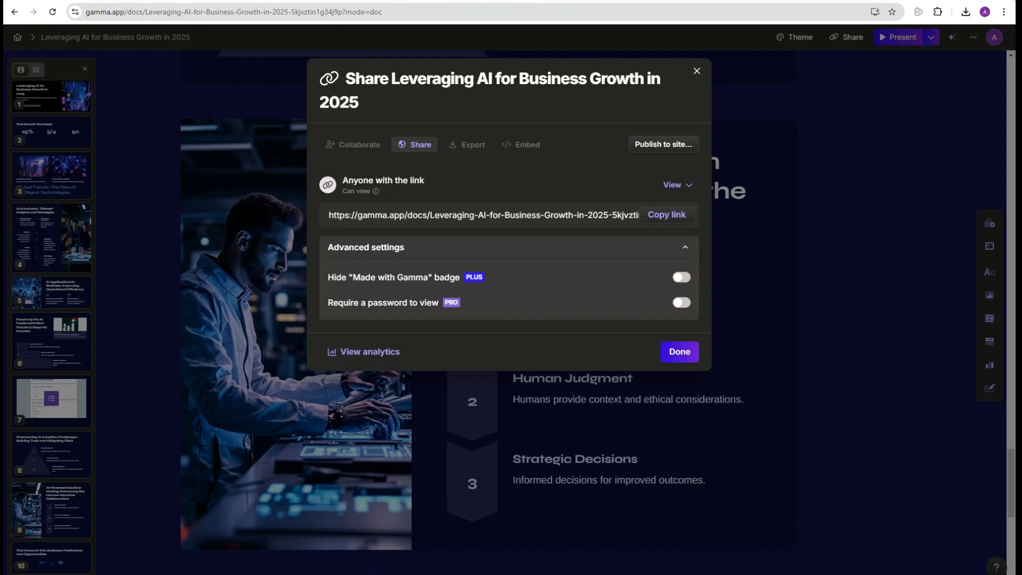
left_click(521, 144)
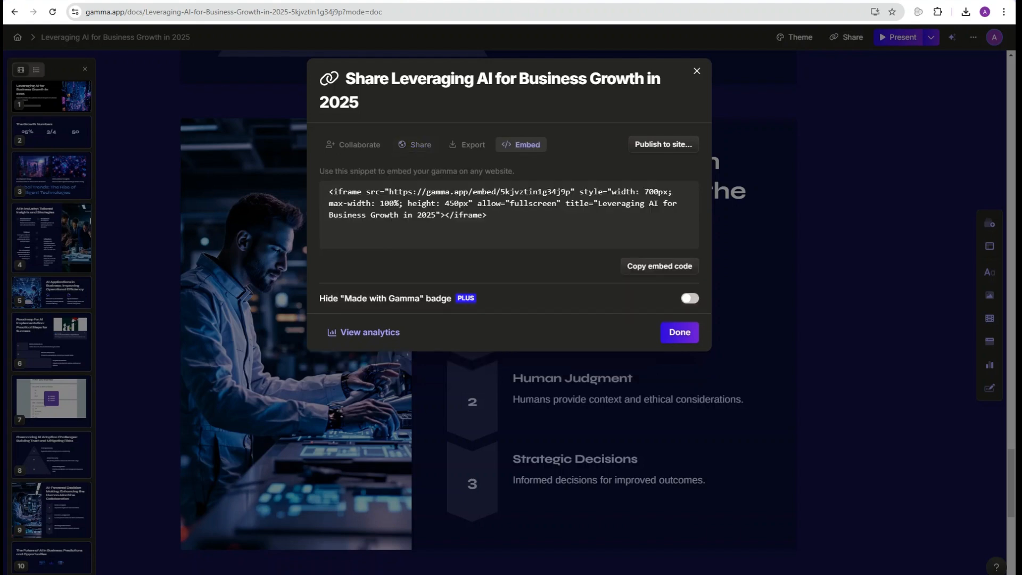
left_click(466, 145)
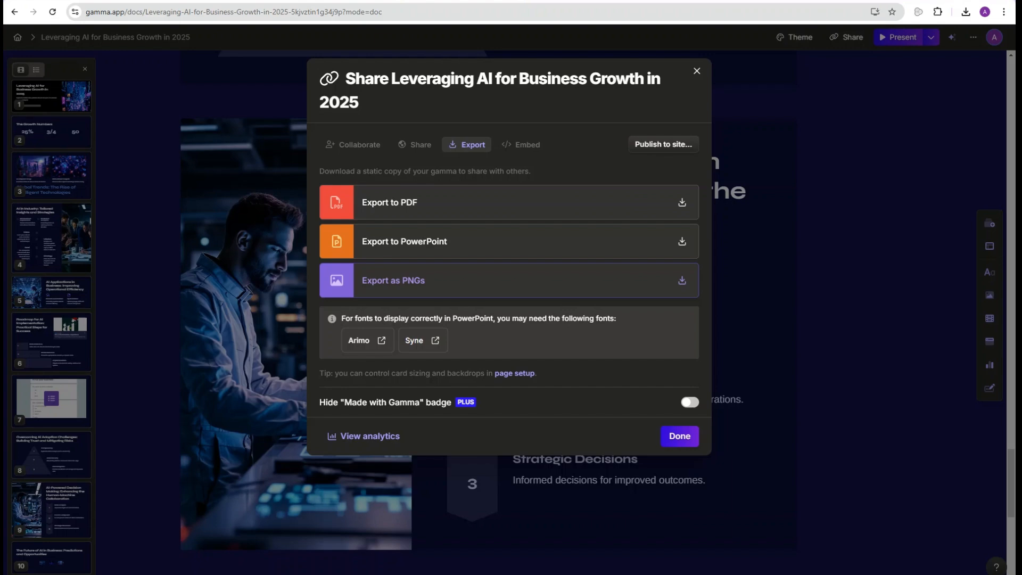
left_click(697, 71)
scroll(604, 468, "up", 1)
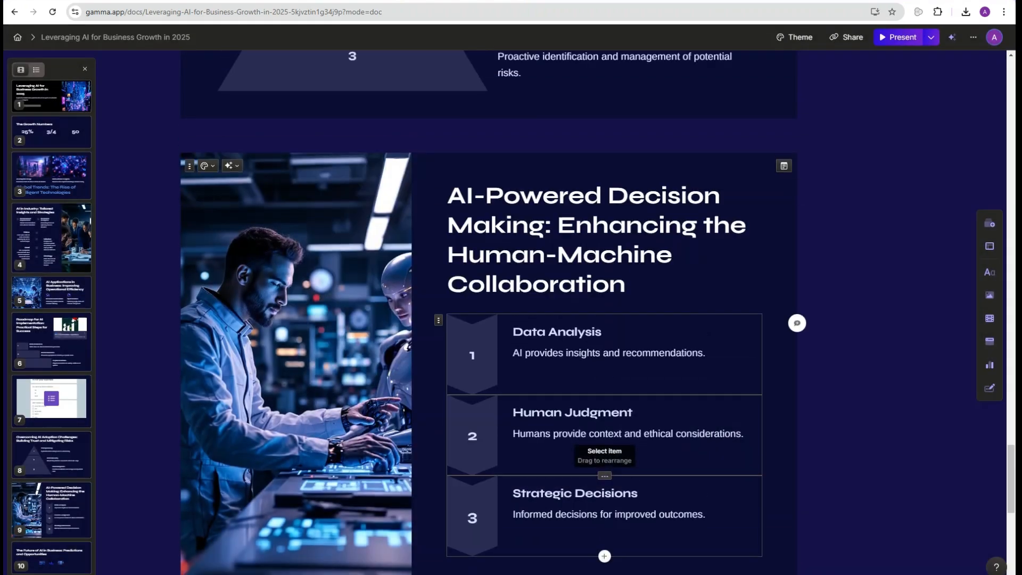
scroll(604, 469, "up", 4)
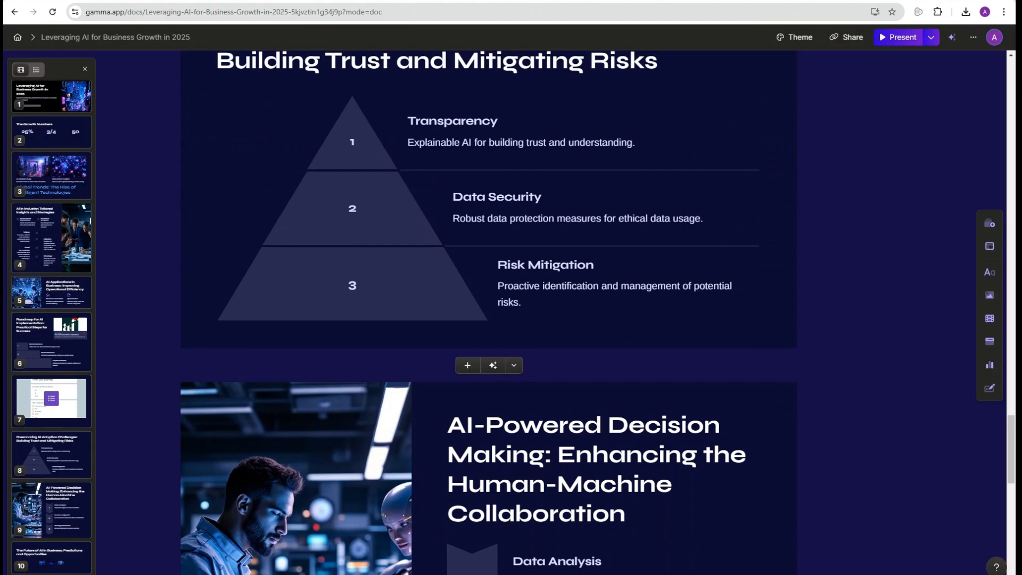
Apply the Tranquil theme to the presentation and close the theme settings
left_click(793, 37)
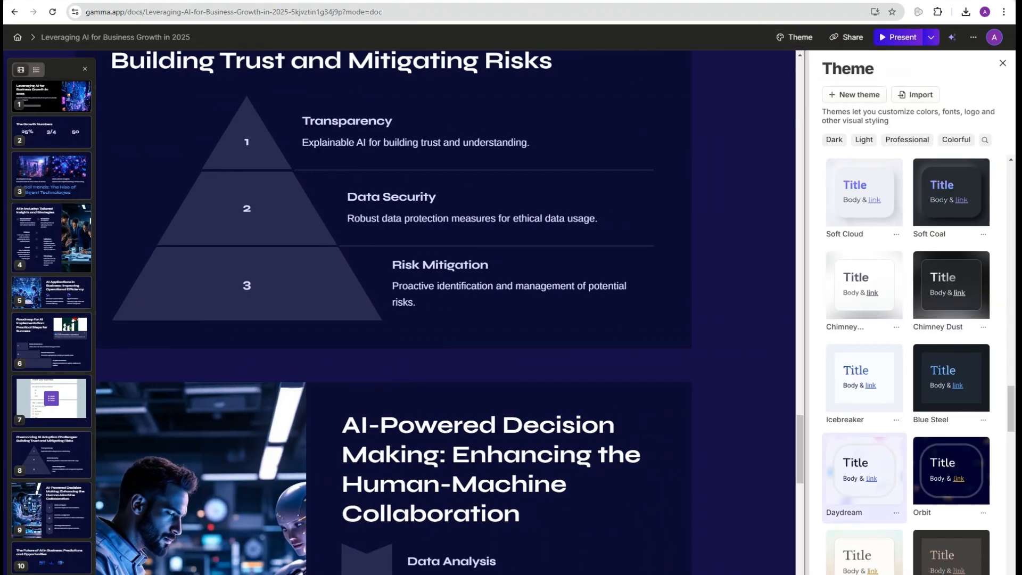
scroll(862, 341, "down", 3)
scroll(863, 325, "down", 8)
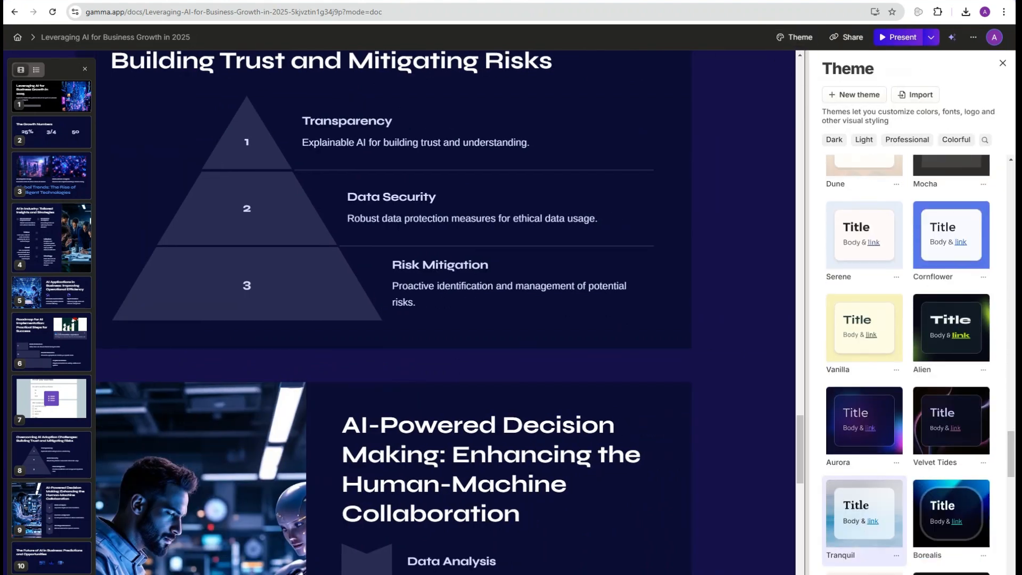
left_click(864, 355)
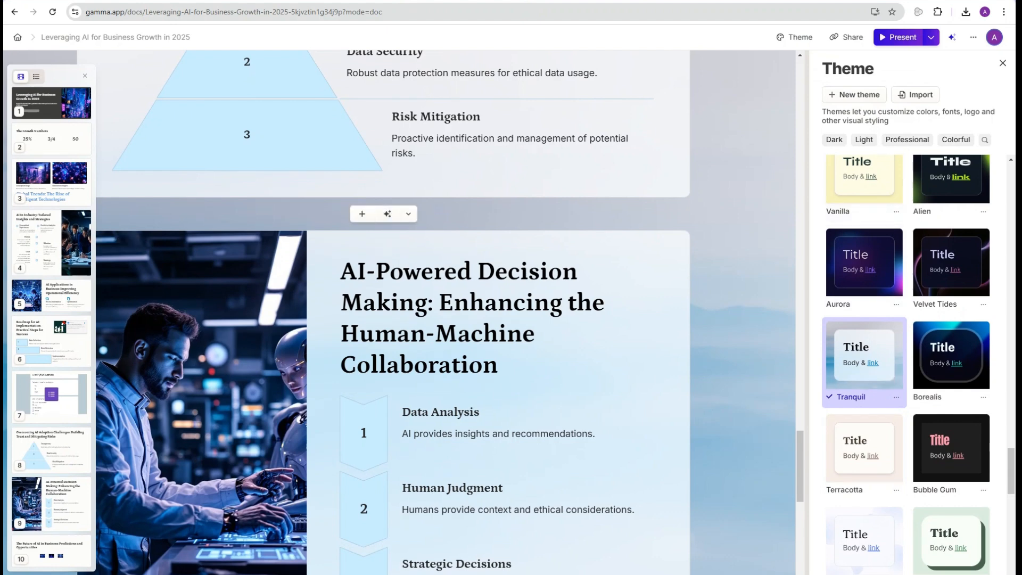
scroll(864, 452, "down", 4)
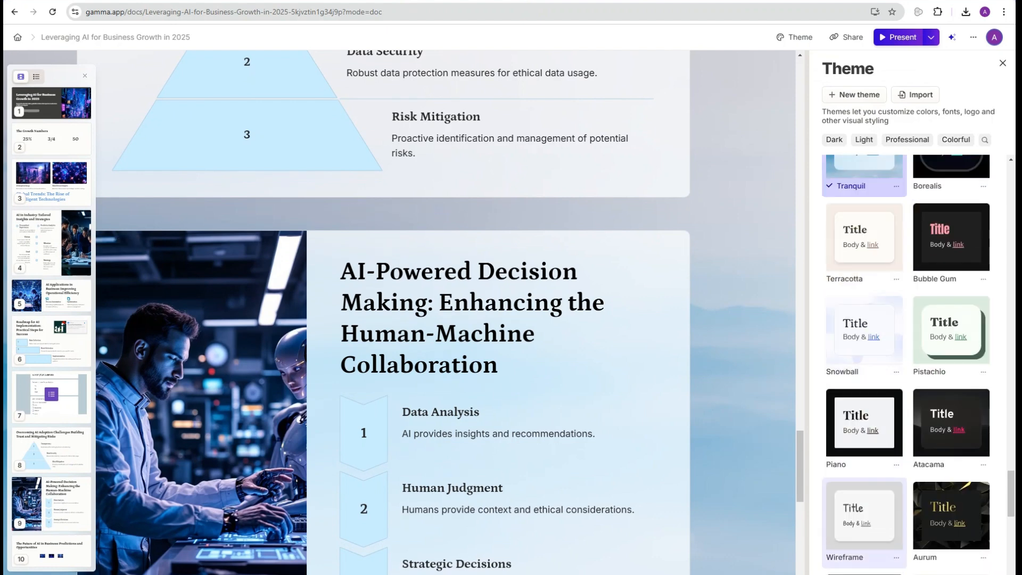
scroll(864, 453, "up", 4)
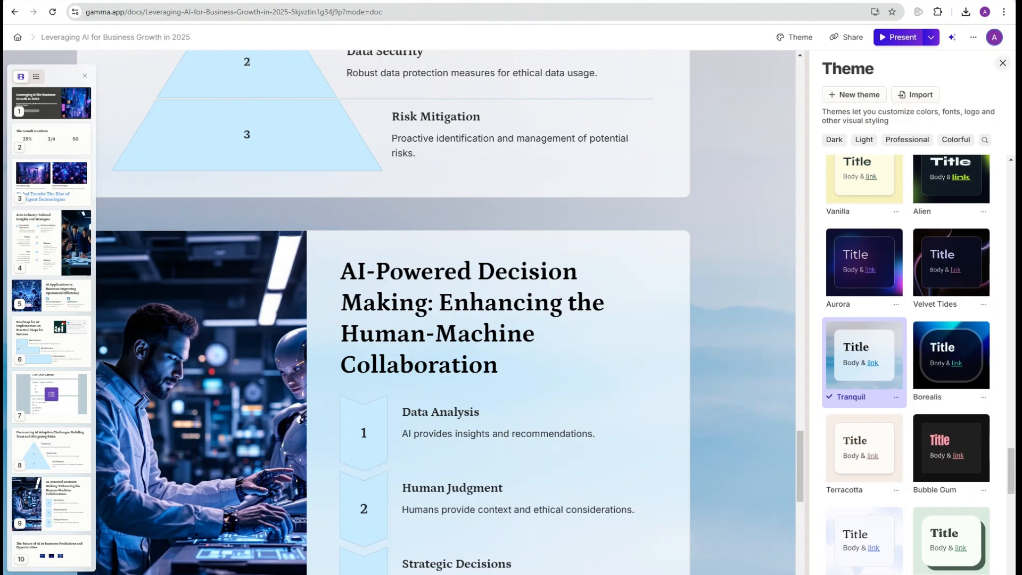
left_click(1002, 63)
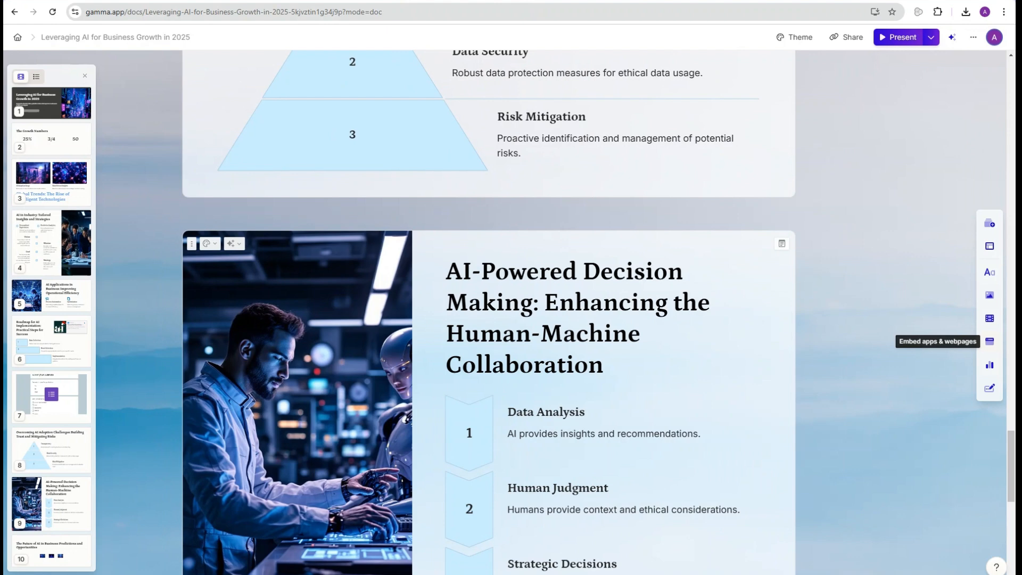
Look over the embeddable apps and webpages, and the image gallery's options on the final "The Future of AI in Business" card
mouse_move(990, 341)
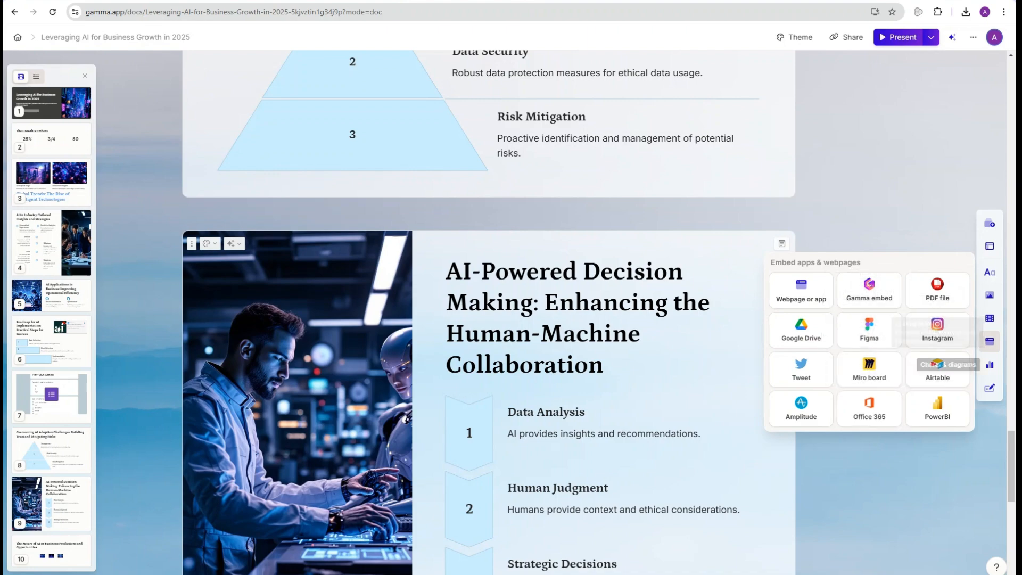
scroll(488, 312, "down", 4)
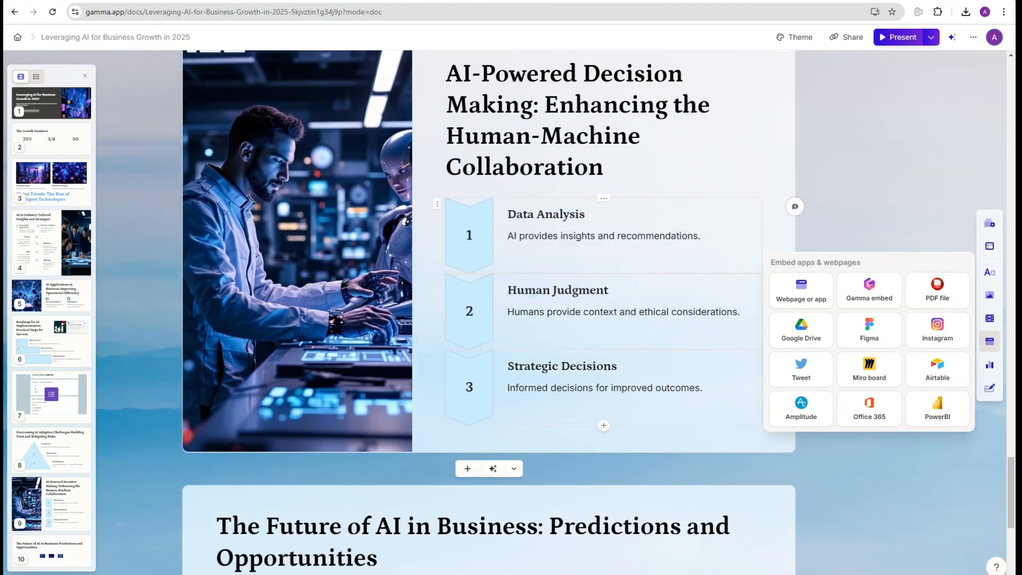
scroll(488, 312, "down", 5)
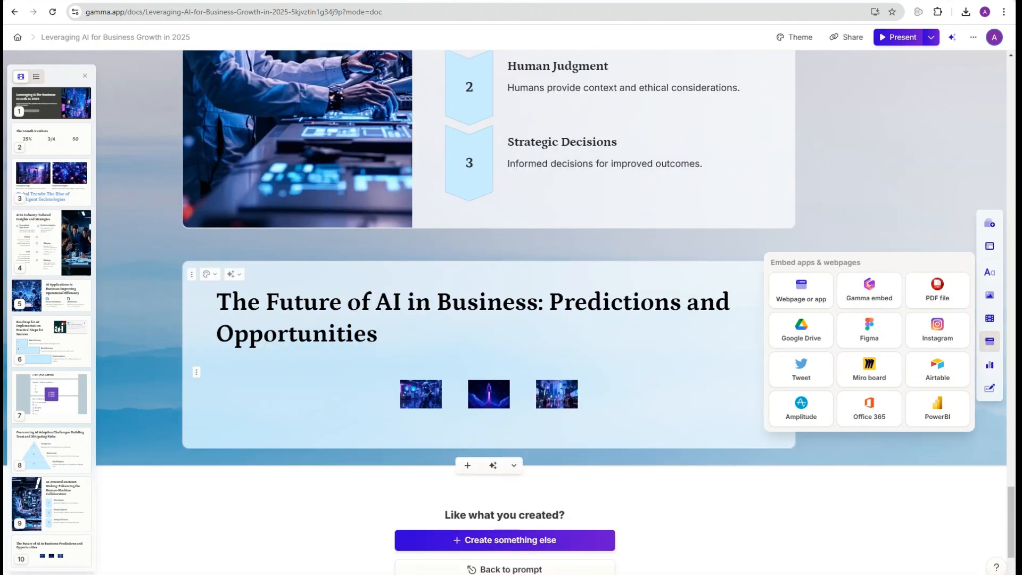
left_click(196, 372)
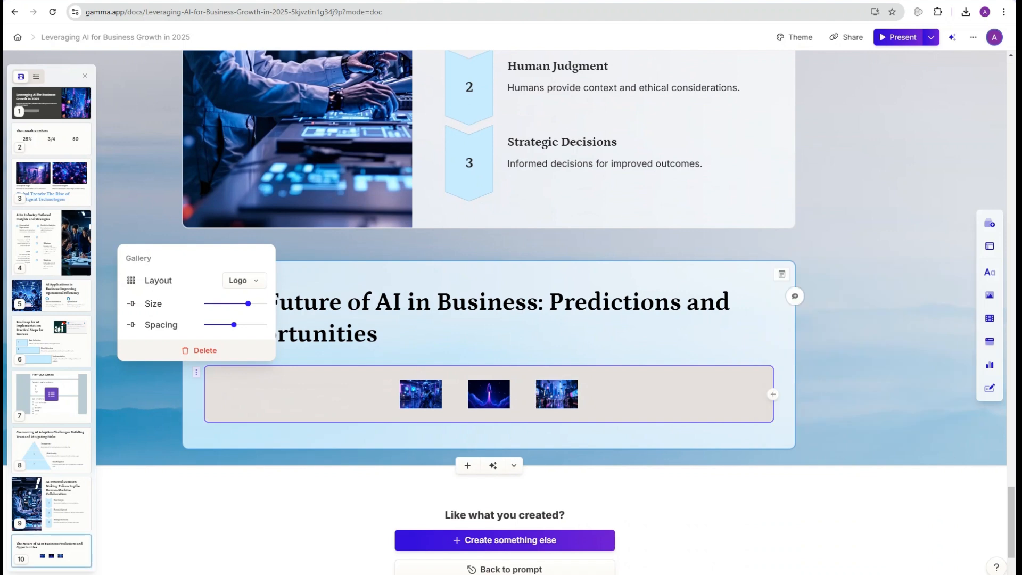
left_click(379, 334)
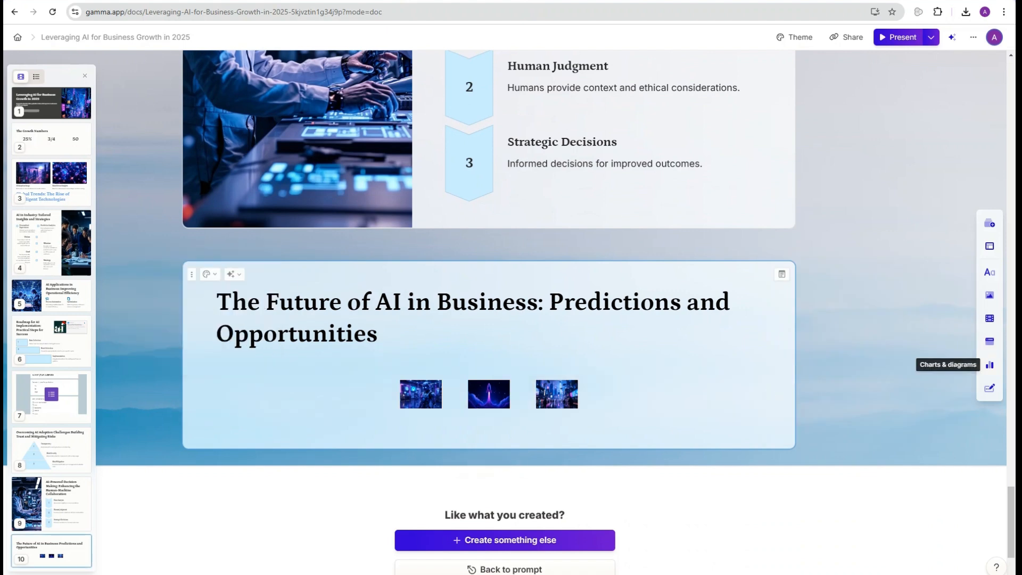
Insert a Gantt chart beneath the title of the "The Future of AI in Business" card and close its diagram editor
left_click(990, 366)
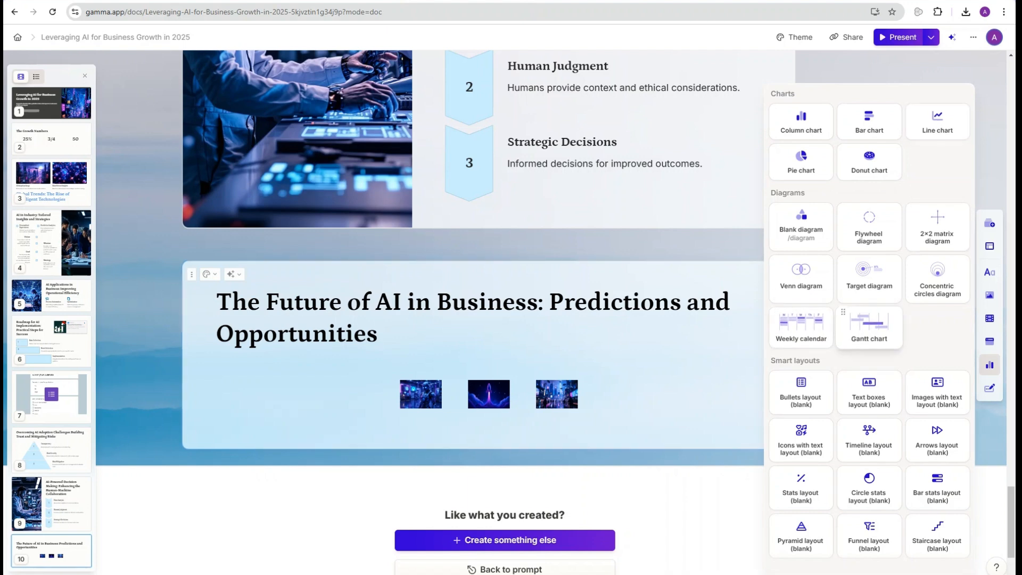
left_click(869, 325)
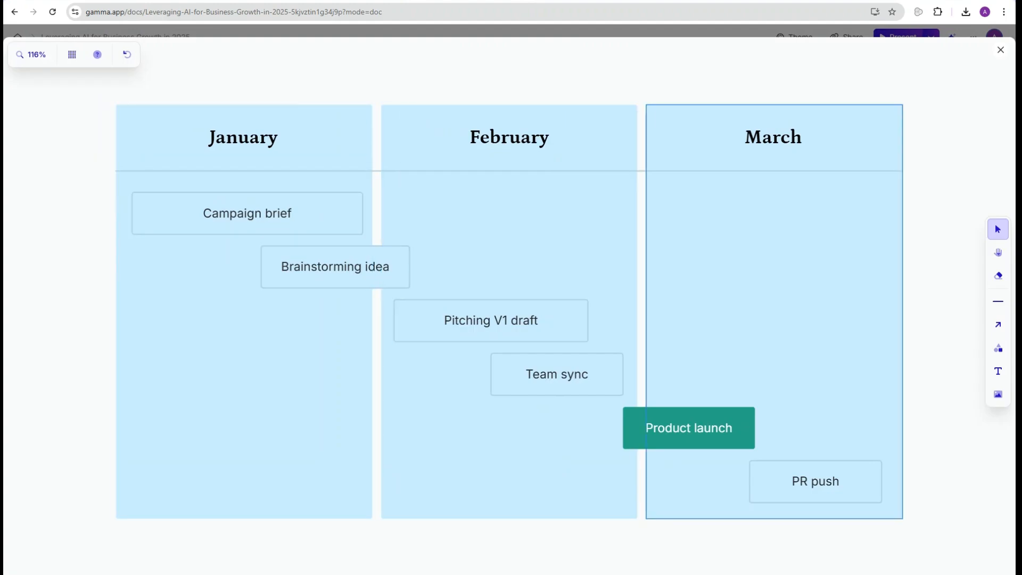
left_click(1000, 50)
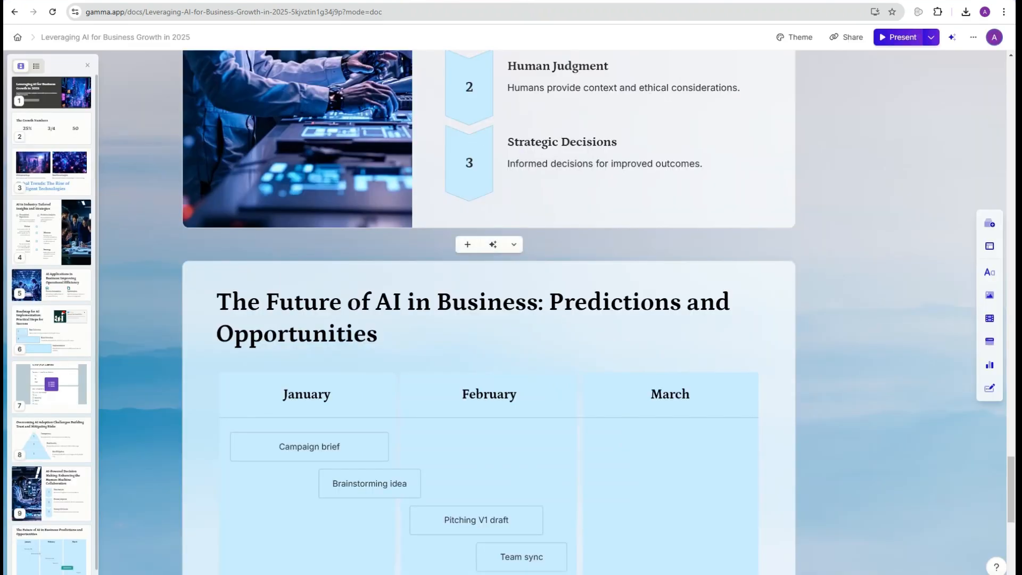
Delete the "The Growth Numbers" card from the presentation
scroll(489, 319, "down", 4)
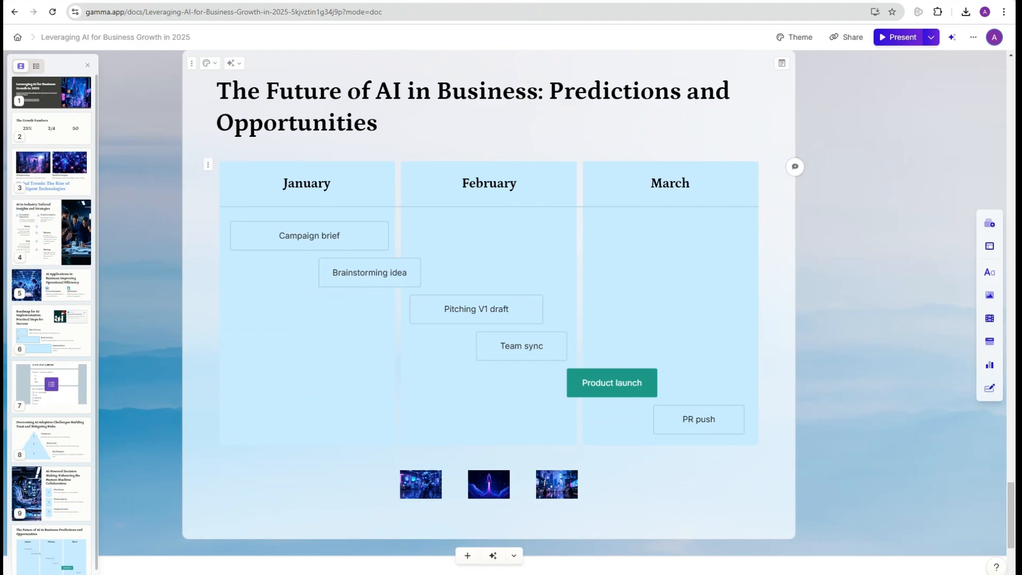
scroll(489, 320, "down", 3)
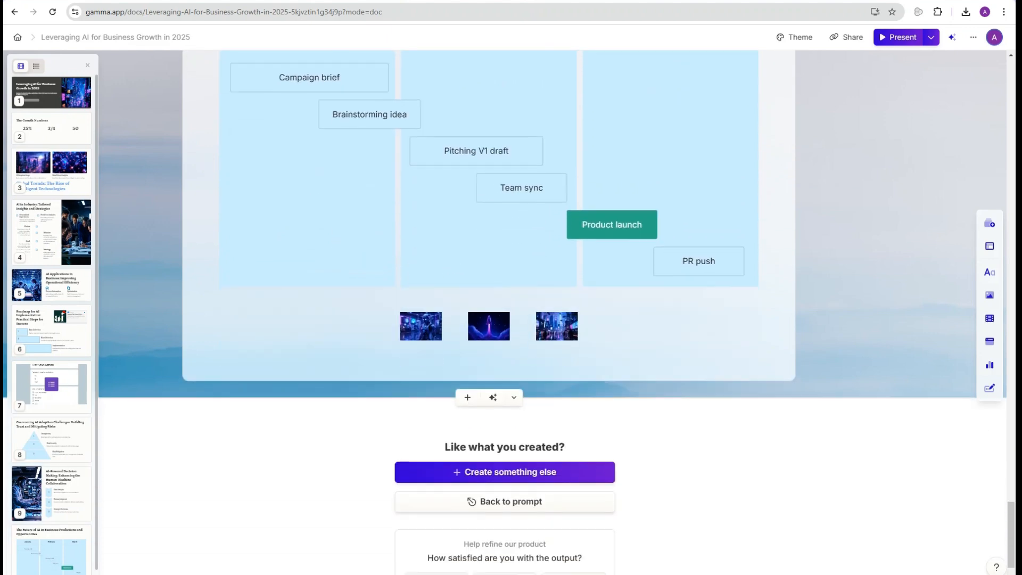
scroll(51, 319, "down", 1)
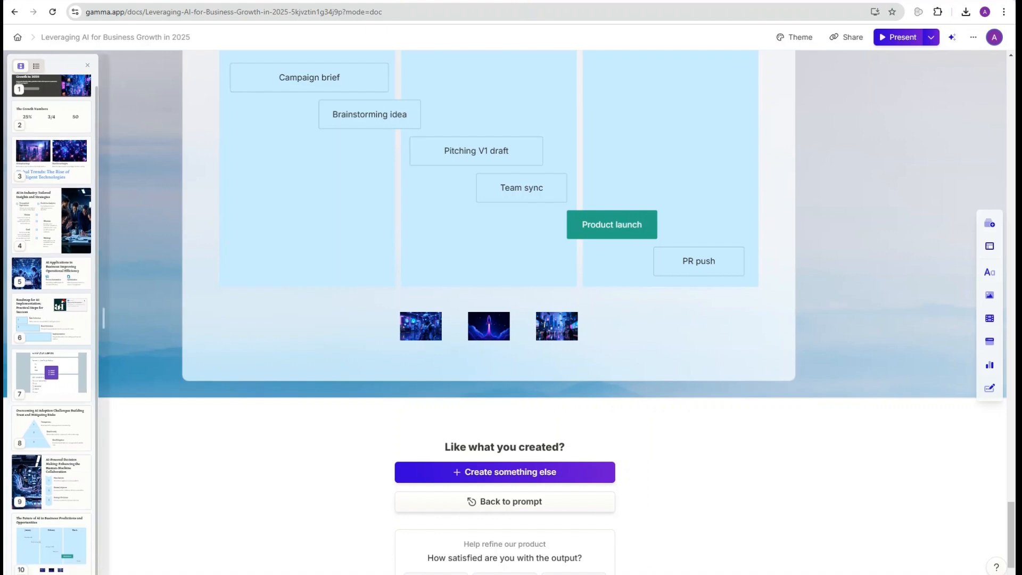
scroll(51, 320, "up", 1)
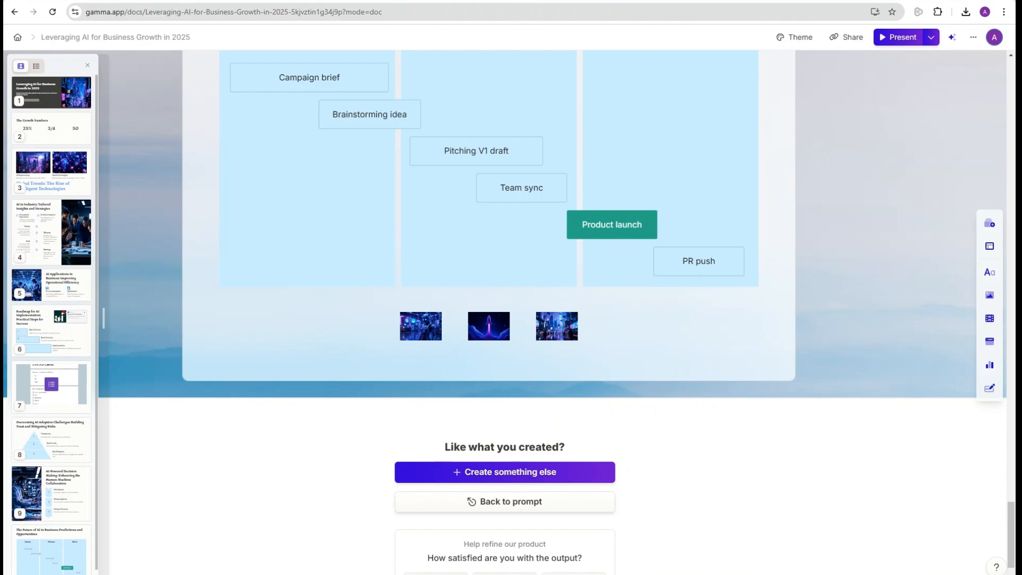
left_click(51, 93)
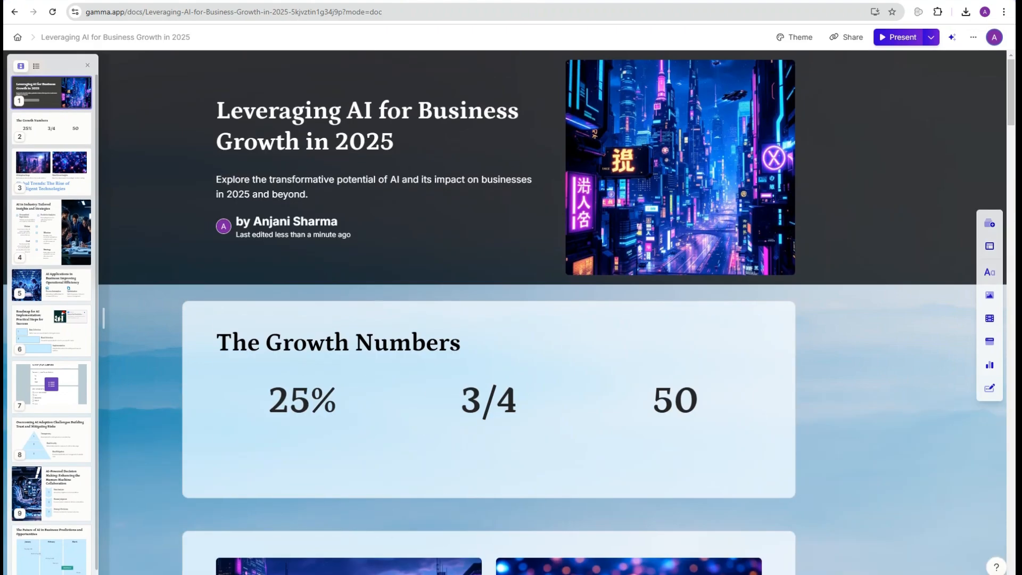
left_click(52, 128)
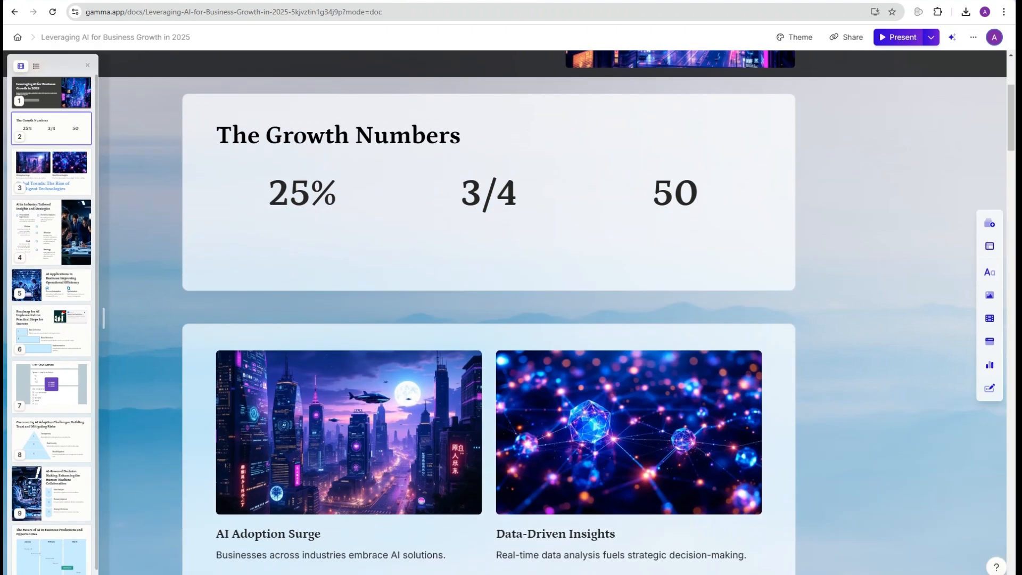
key("Delete")
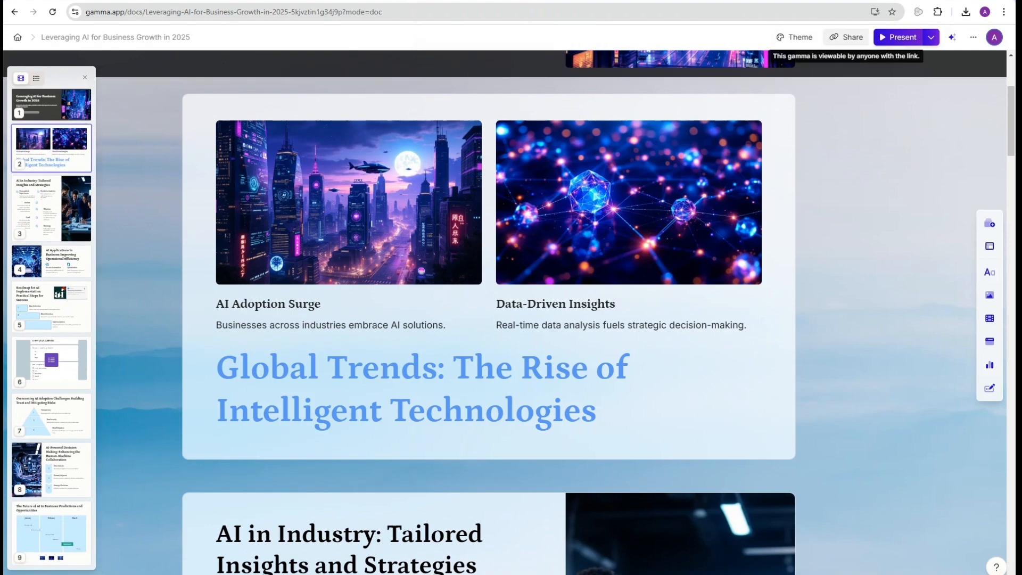
Export the presentation to PowerPoint, and enable editing of the exported file in PowerPoint
left_click(848, 37)
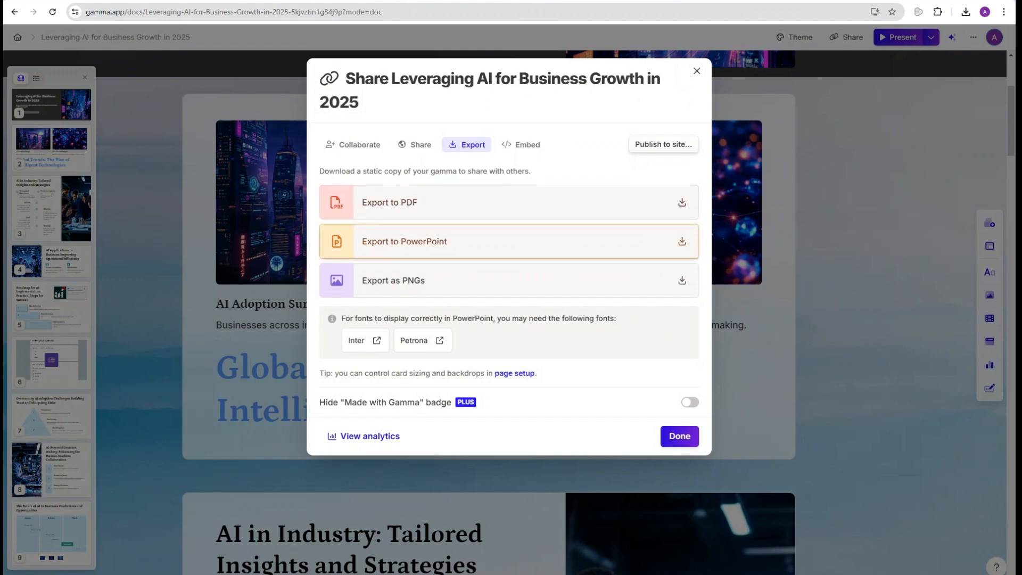
left_click(509, 241)
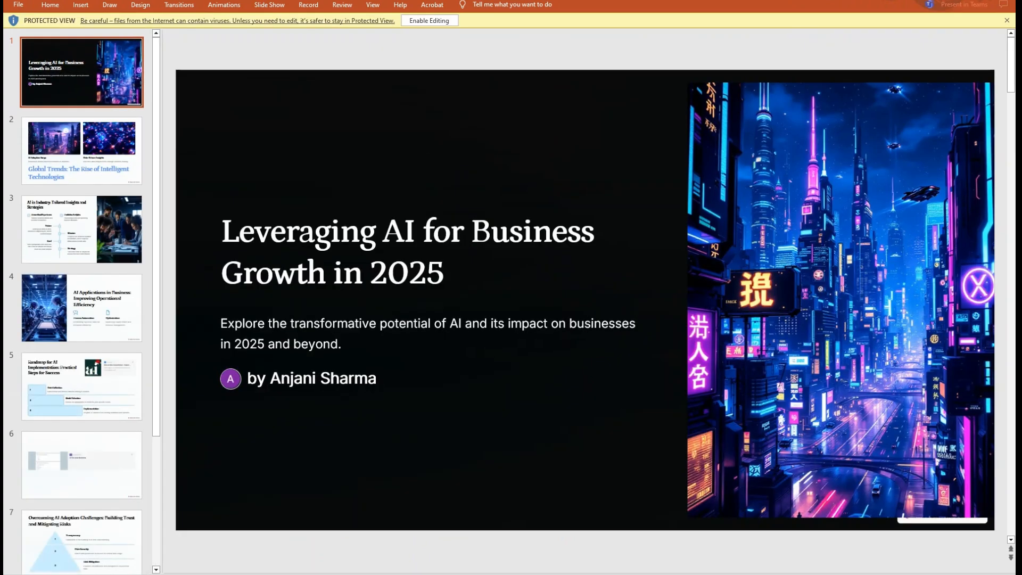
left_click(429, 20)
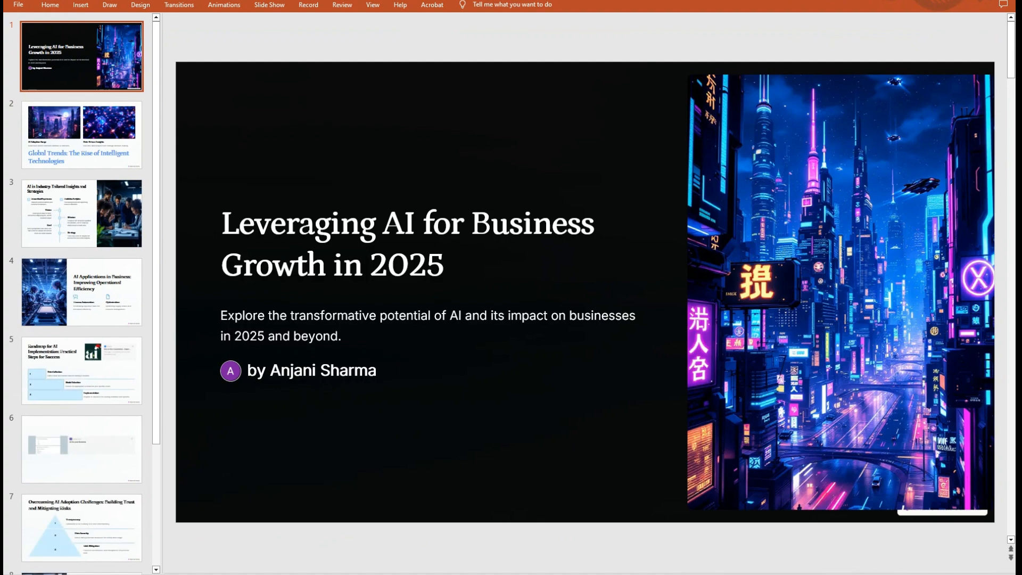
Look through the exported slides in PowerPoint, including the final slide with the Gantt chart
scroll(81, 292, "down", 1)
scroll(82, 292, "down", 1)
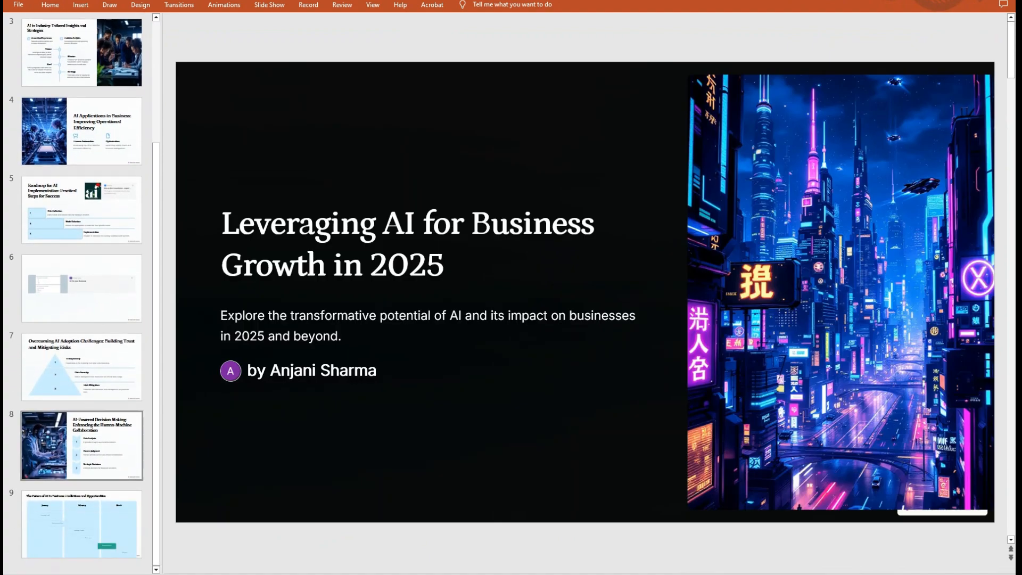
left_click(118, 529)
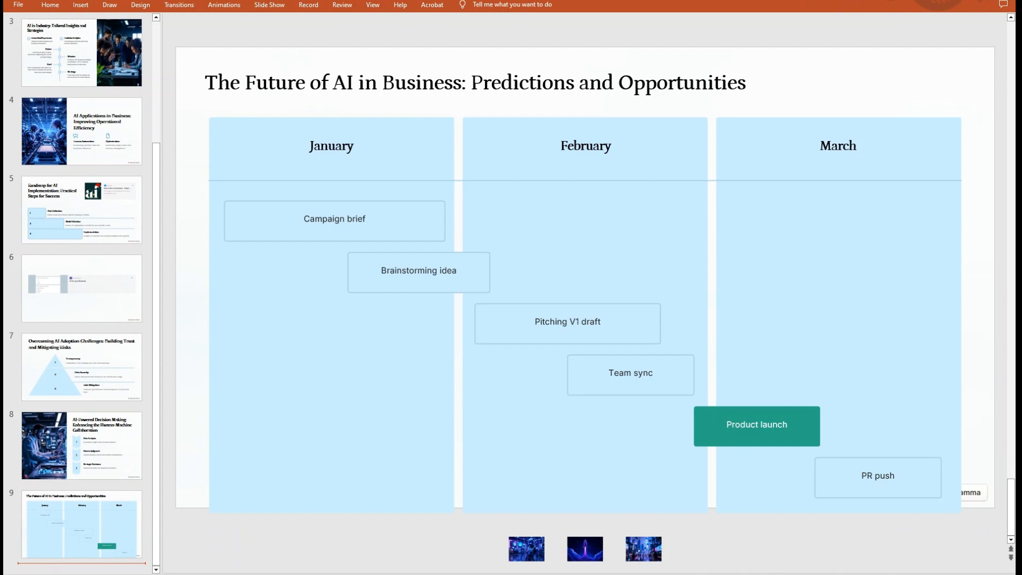
scroll(79, 287, "up", 3)
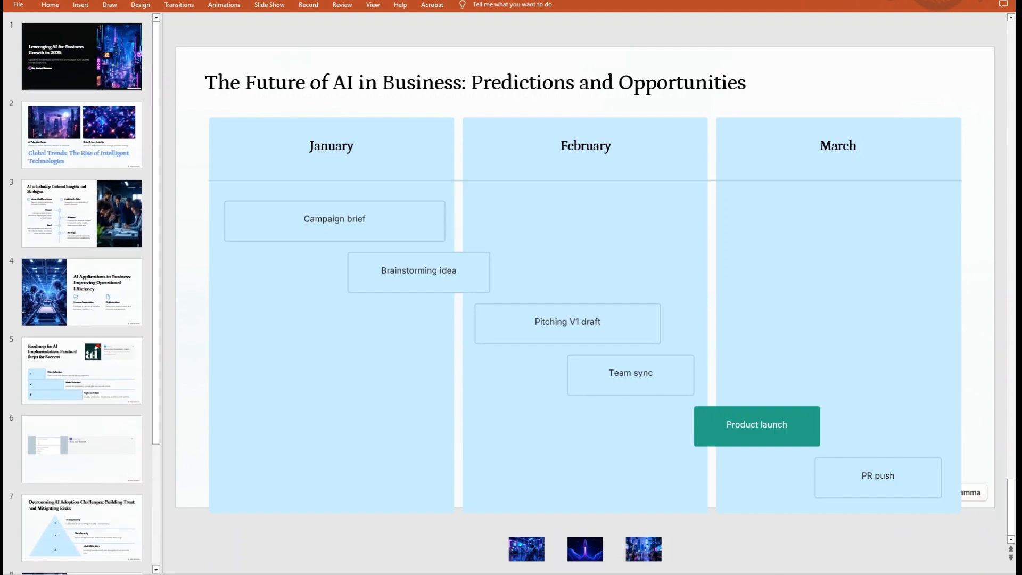
scroll(79, 288, "down", 3)
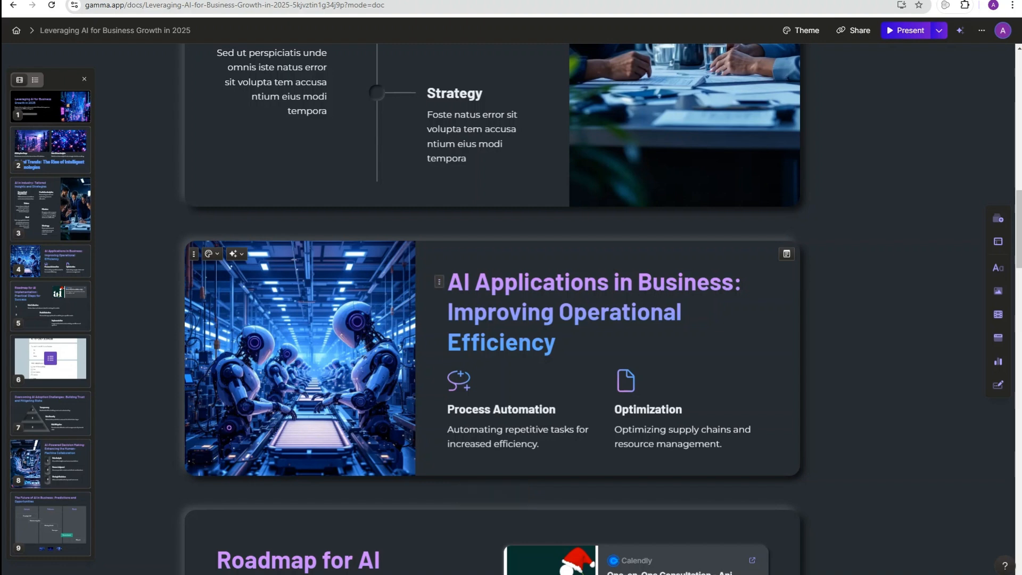
In Gamma, wrap the "AI Applications in Business: Improving Operational Efficiency" heading in an info box and a toggle inside it
triple_click(590, 312)
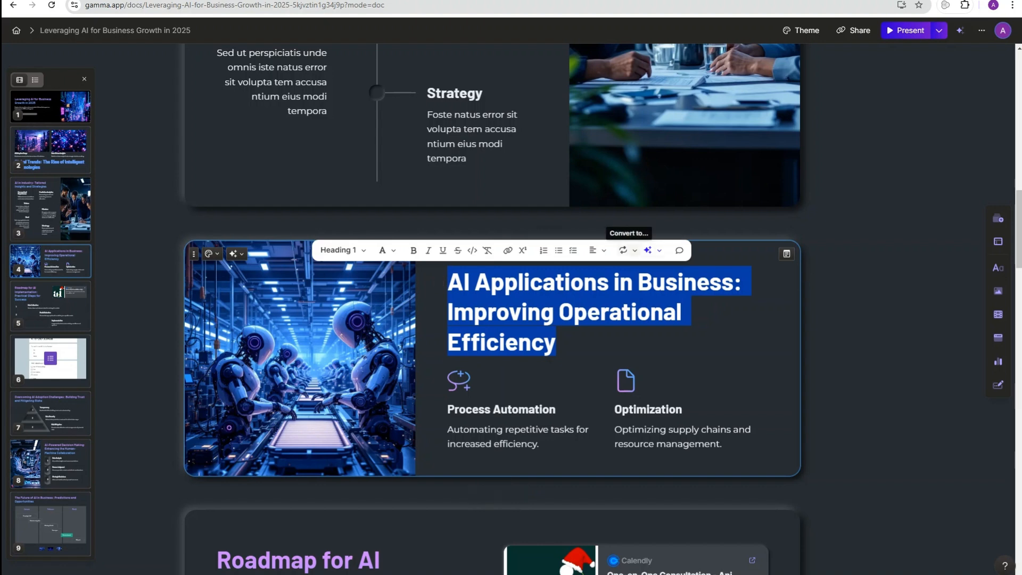
left_click(627, 250)
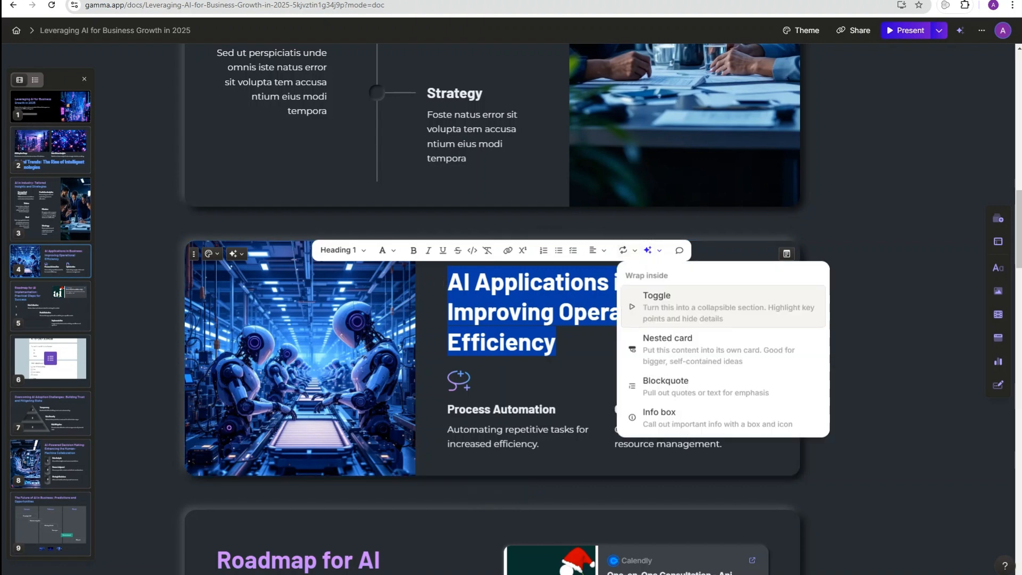
left_click(692, 417)
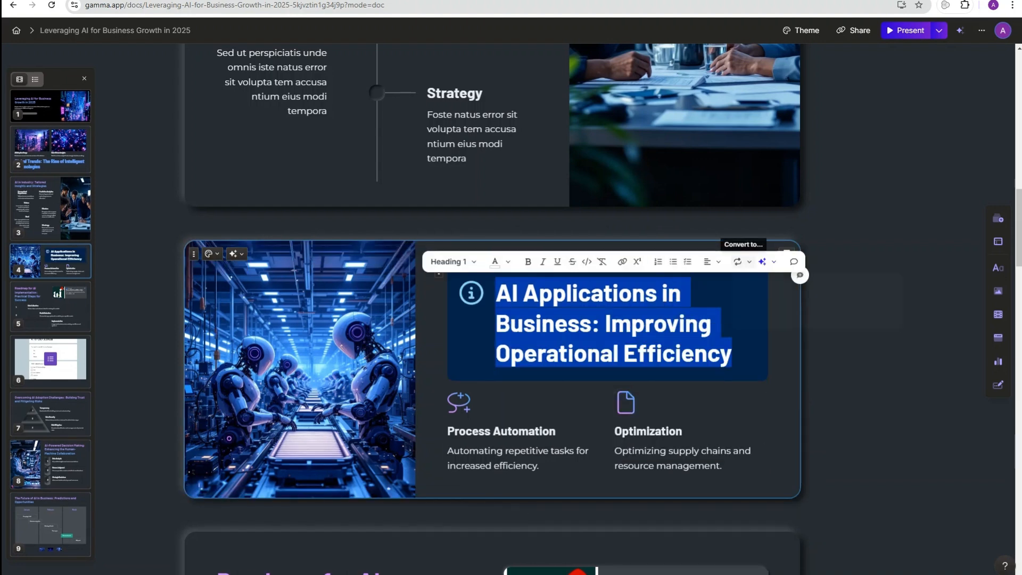
left_click(737, 262)
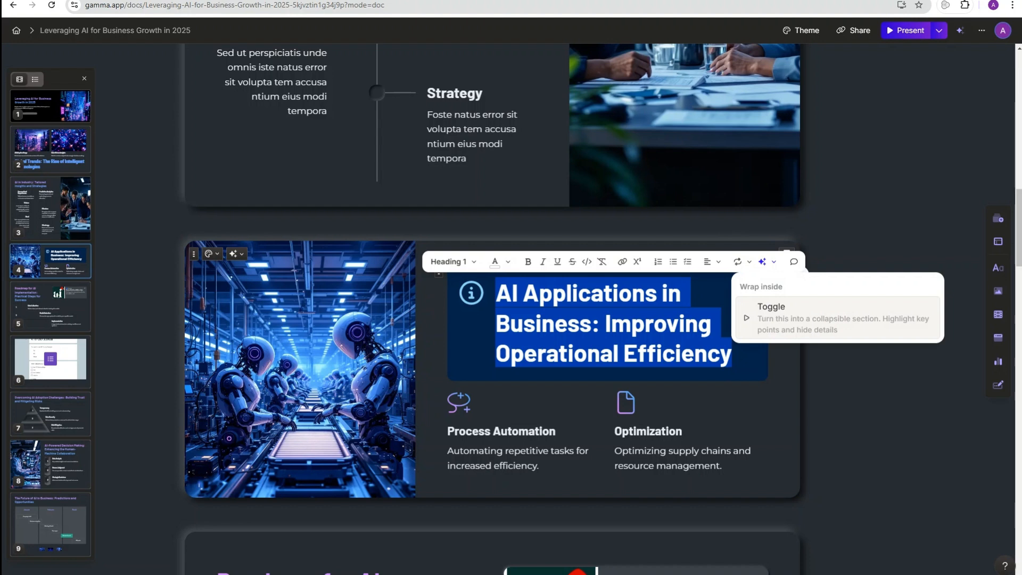
left_click(793, 318)
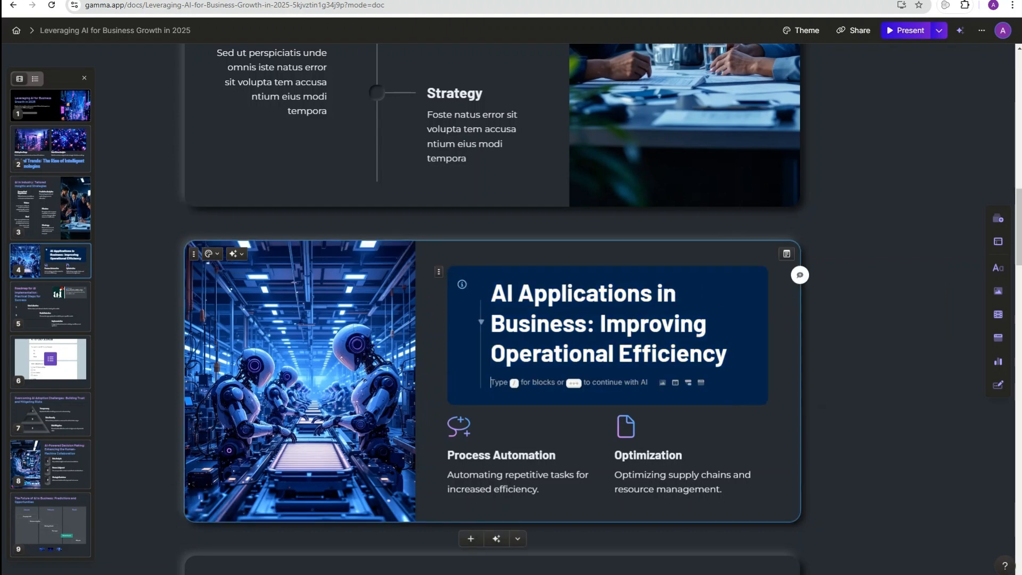
Add a to-do list with items 1, 2 and 3 inside the toggle under the "AI Applications in Business" heading, and collapse the toggle
type("/")
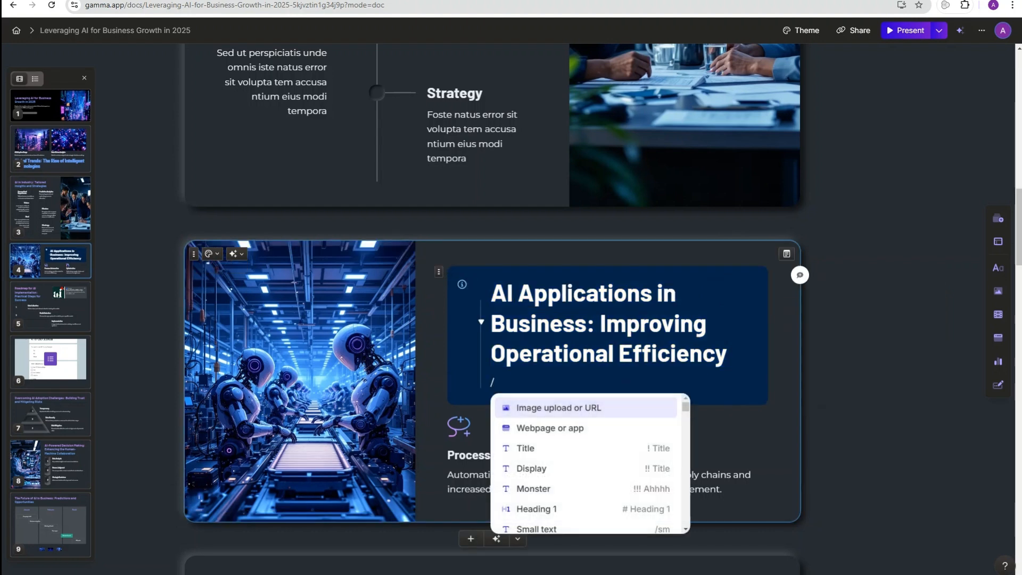
type("to")
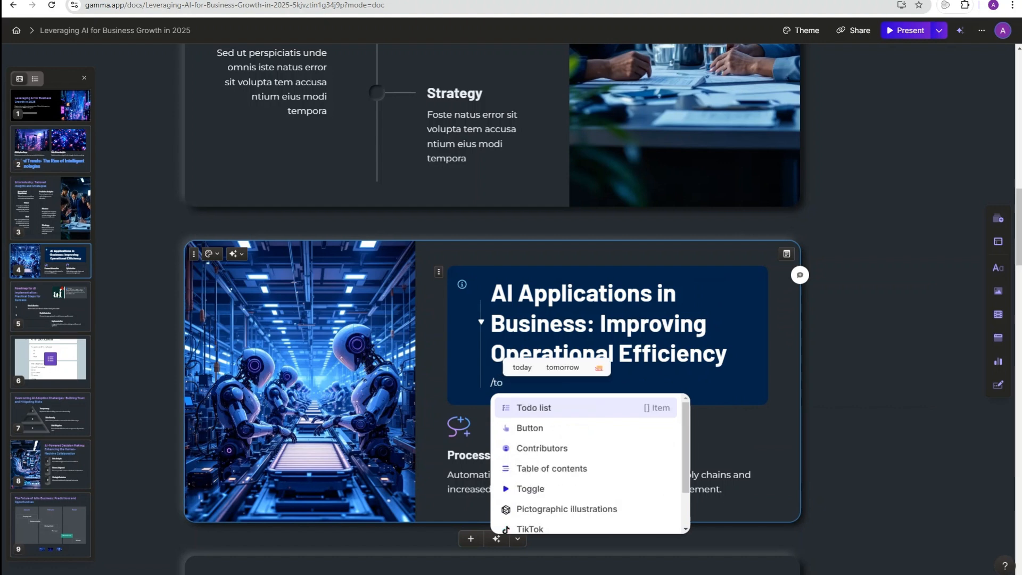
key("Return")
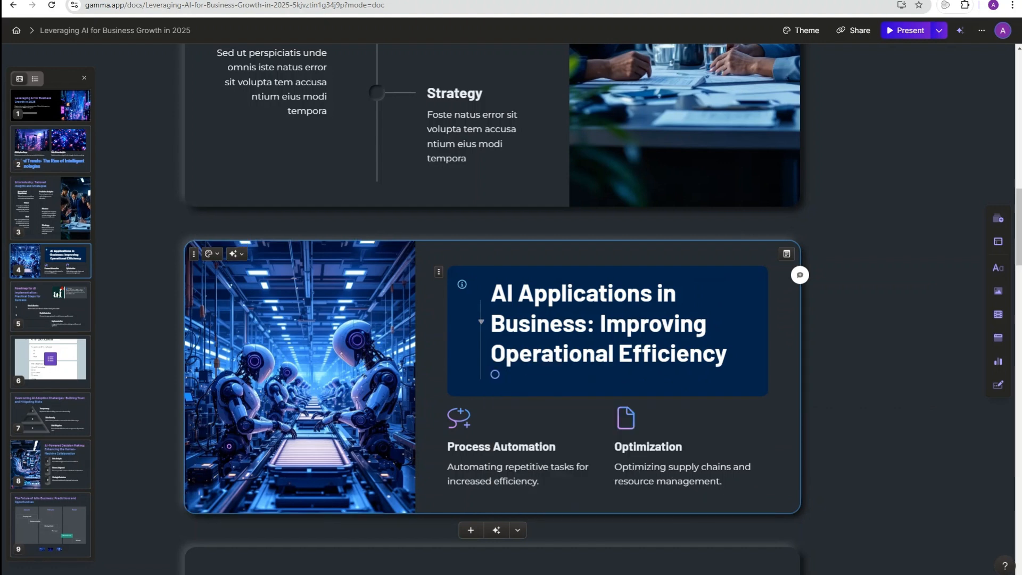
type("1")
key("Return")
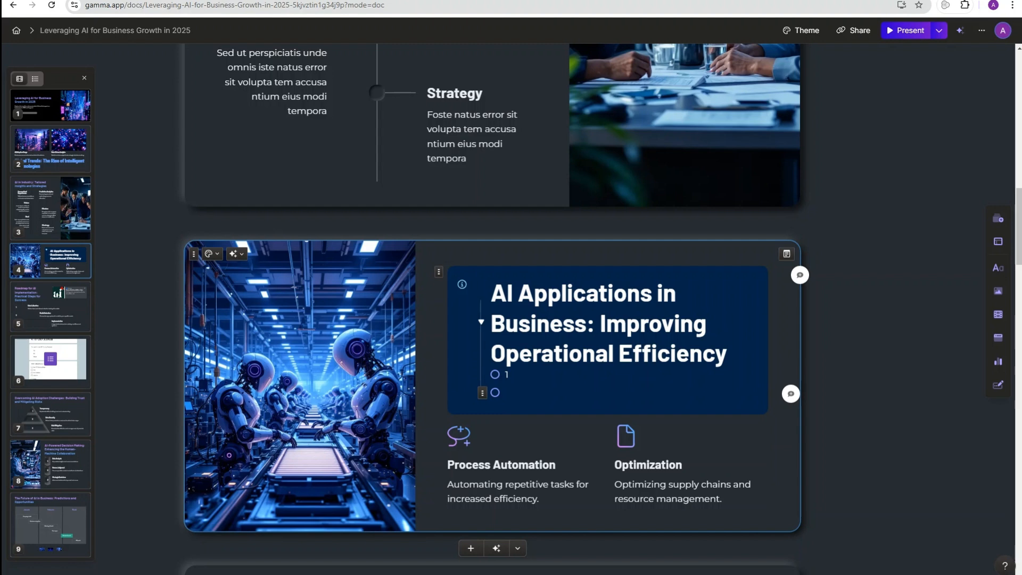
type("2")
key("Return")
type("3")
key("Return")
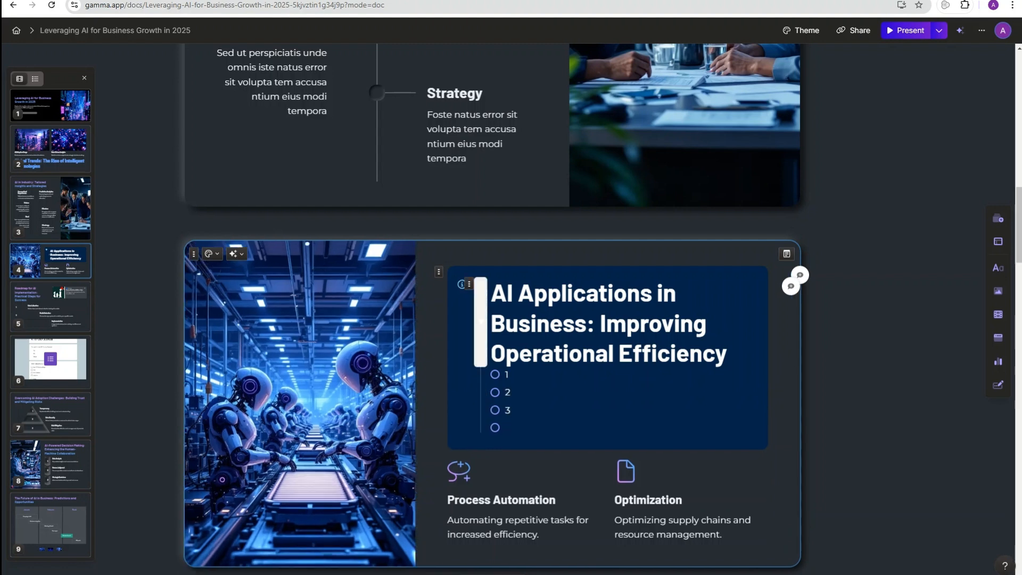
left_click(480, 321)
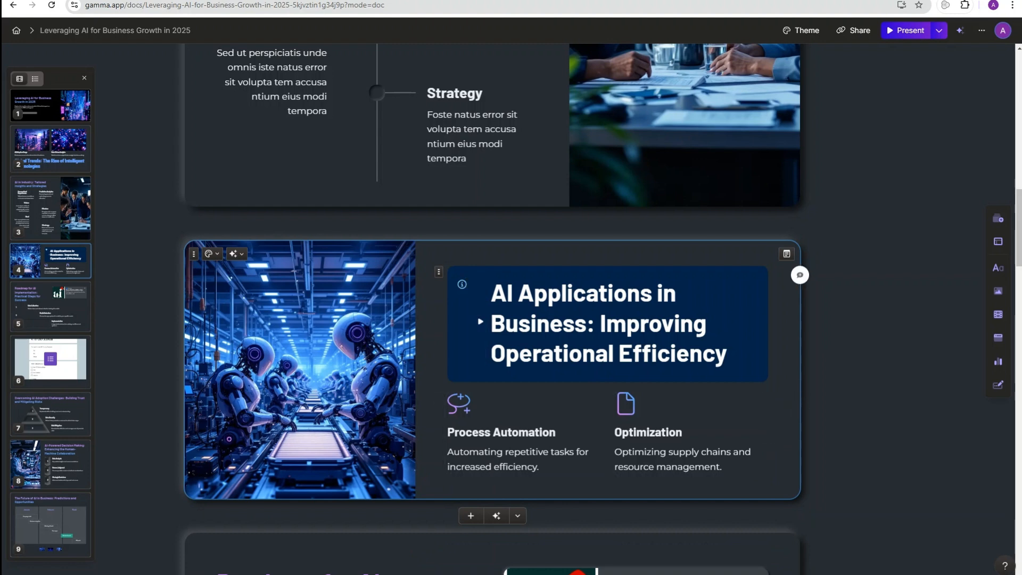
Add a blank card above the "AI Applications in Business" card and insert a nested card in it
left_click(471, 224)
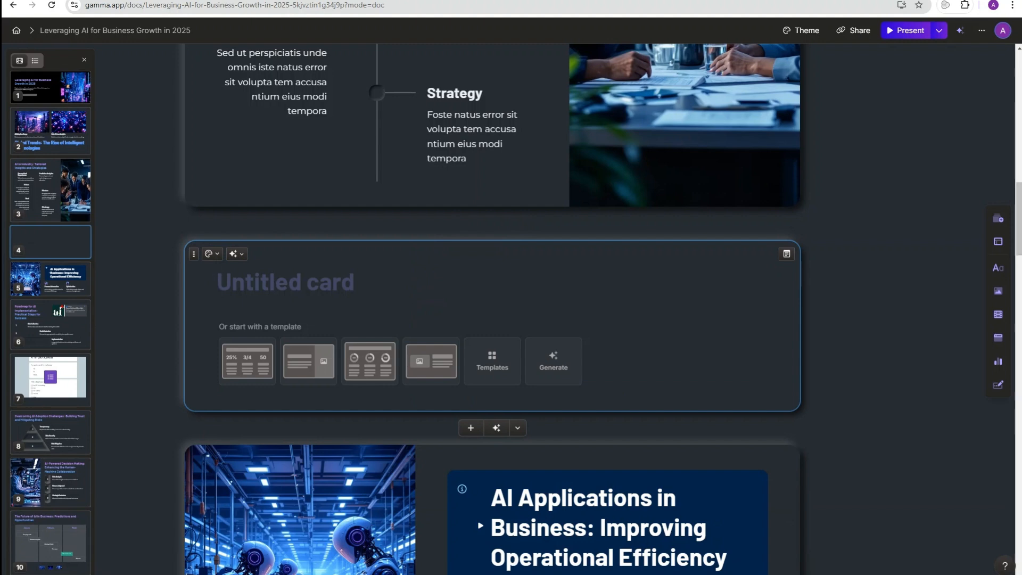
type("/nest")
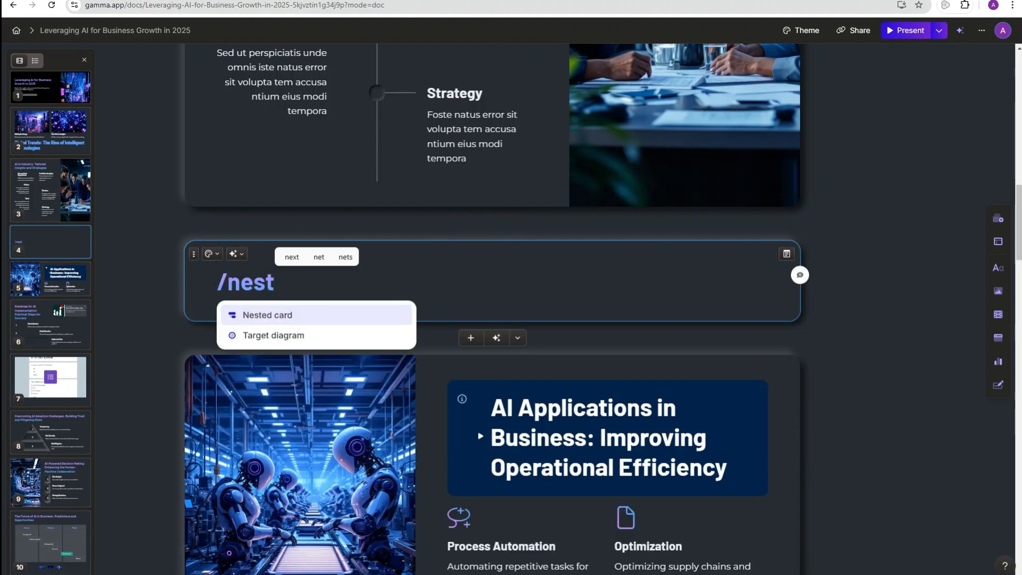
key("Return")
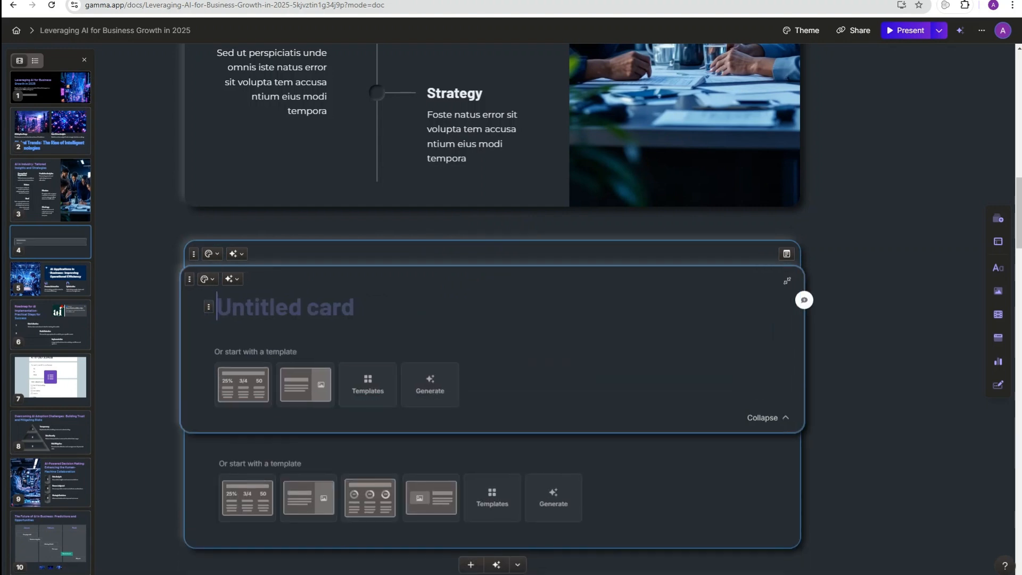
Title the nested card "this is a nested Card 1" and collapse it
type("this is ")
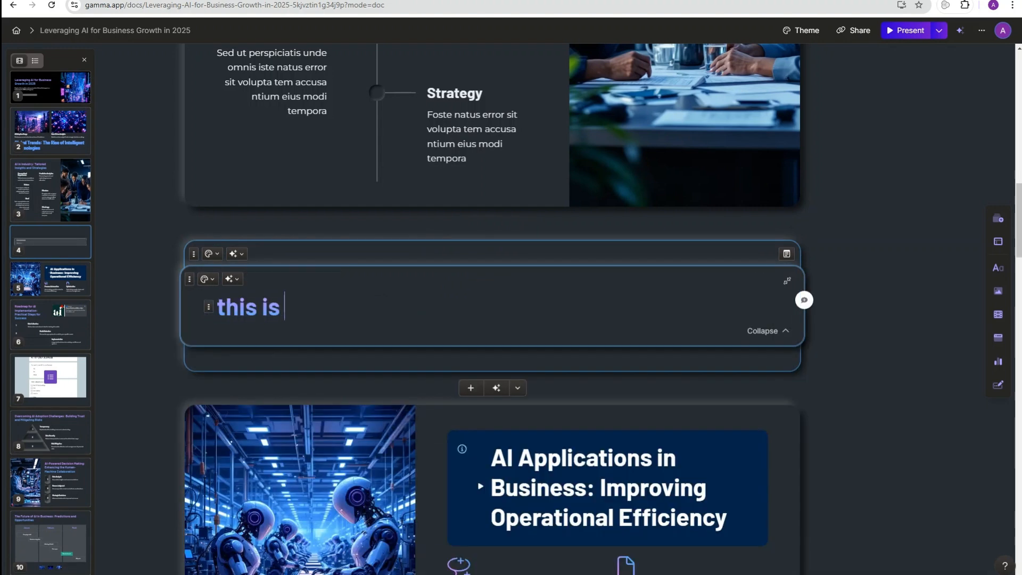
type("a nestted card")
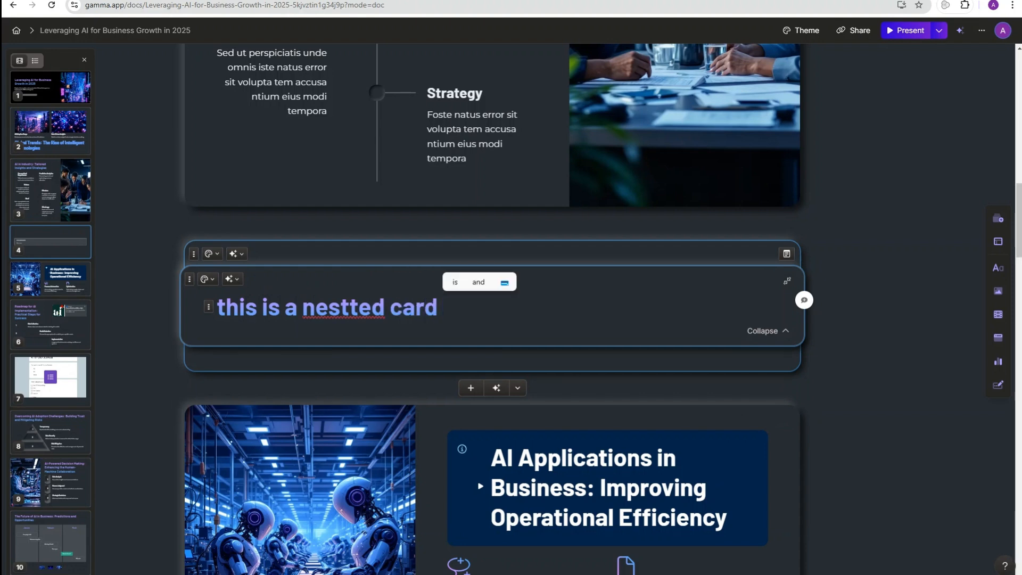
key("BackSpace")
key("BackSpace")
key("BackSpace")
key("BackSpace")
key("BackSpace")
key("BackSpace")
key("BackSpace")
key("BackSpace")
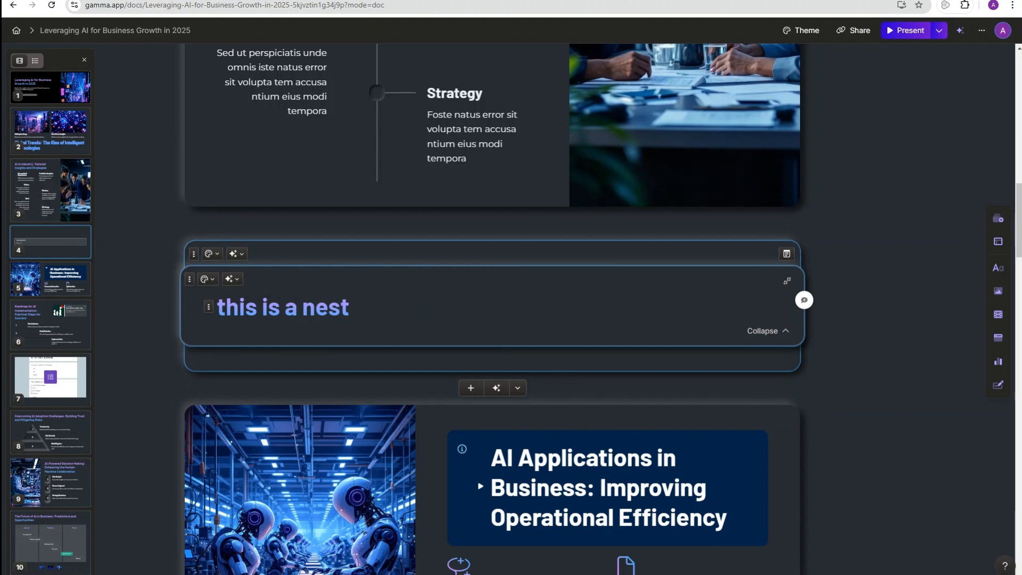
type("ed Card")
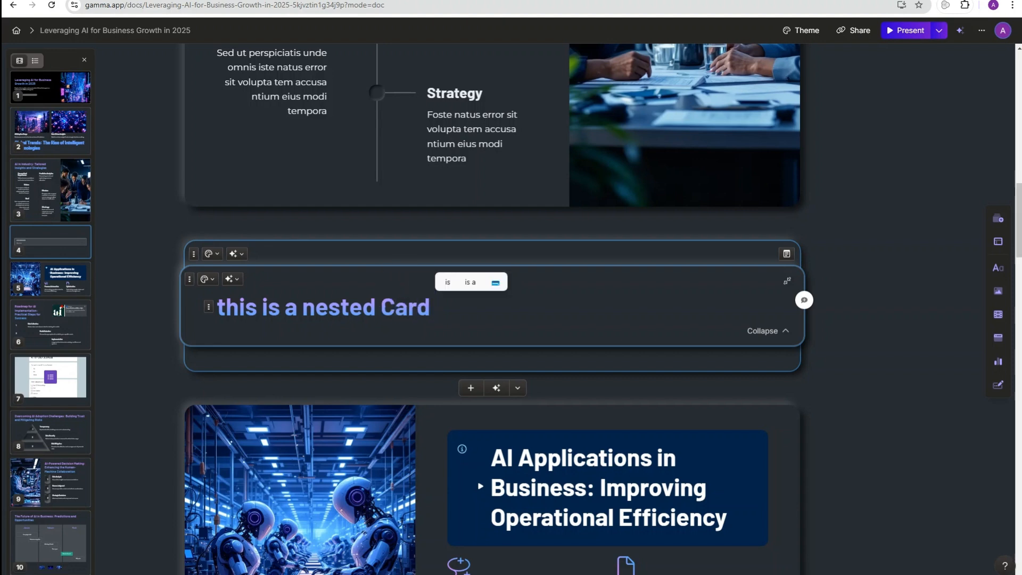
type("1")
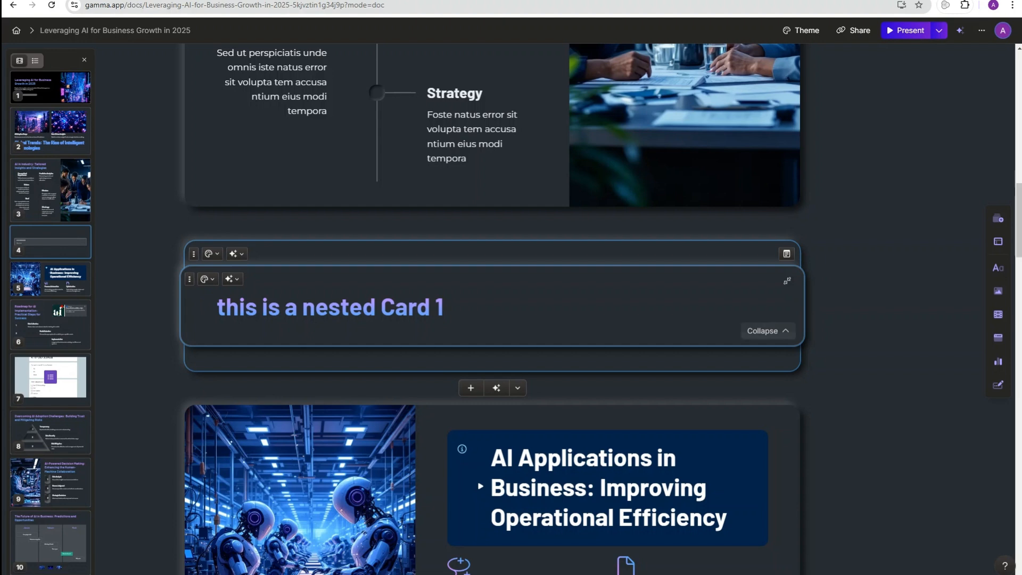
left_click(767, 331)
Add a second nested card titled "nested 2" below the first, collapse it, and try expanding and collapsing the first nested card
key("Return")
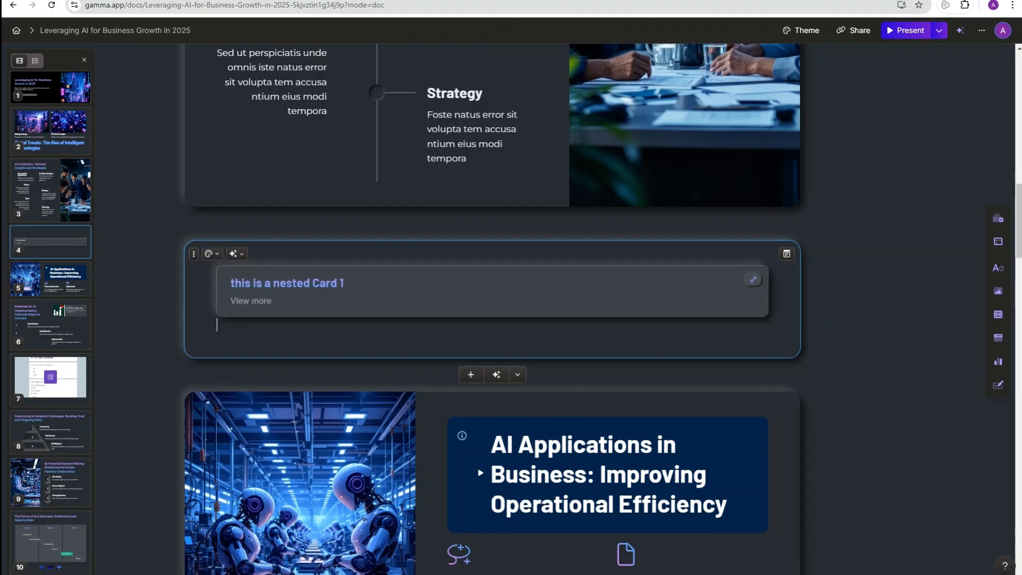
type("/")
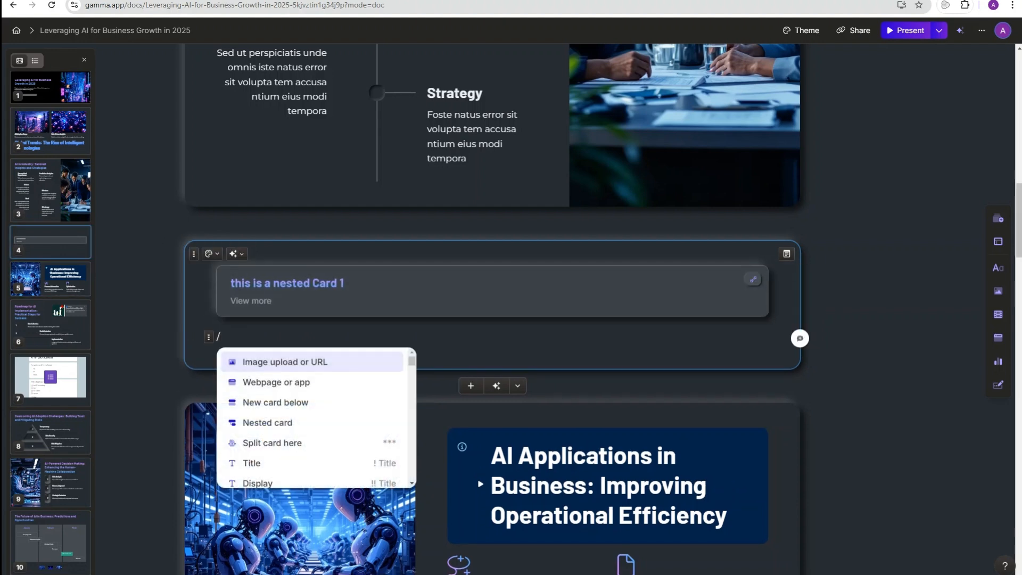
type("ne")
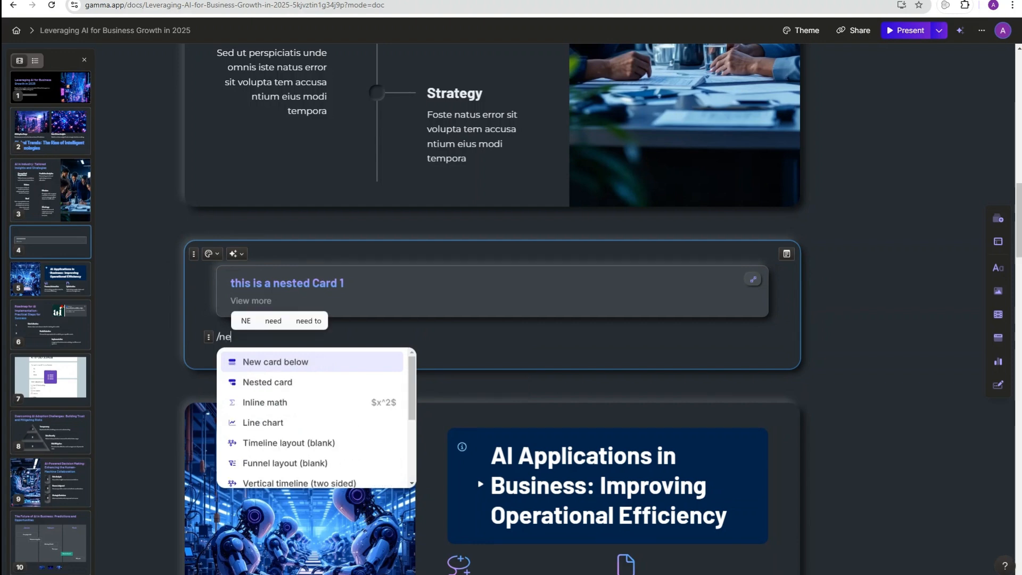
key("Down")
key("Return")
type("n")
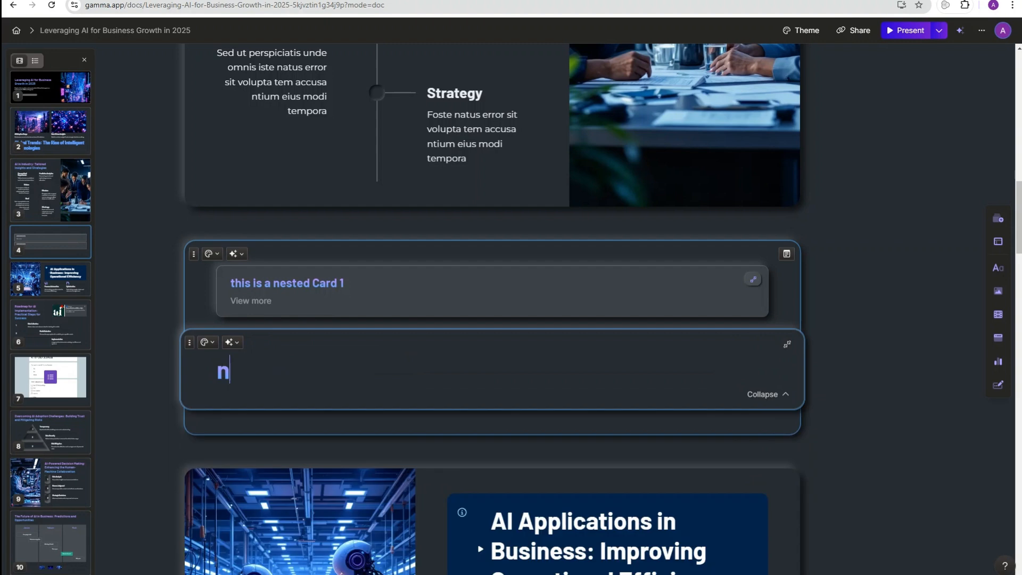
type("ested")
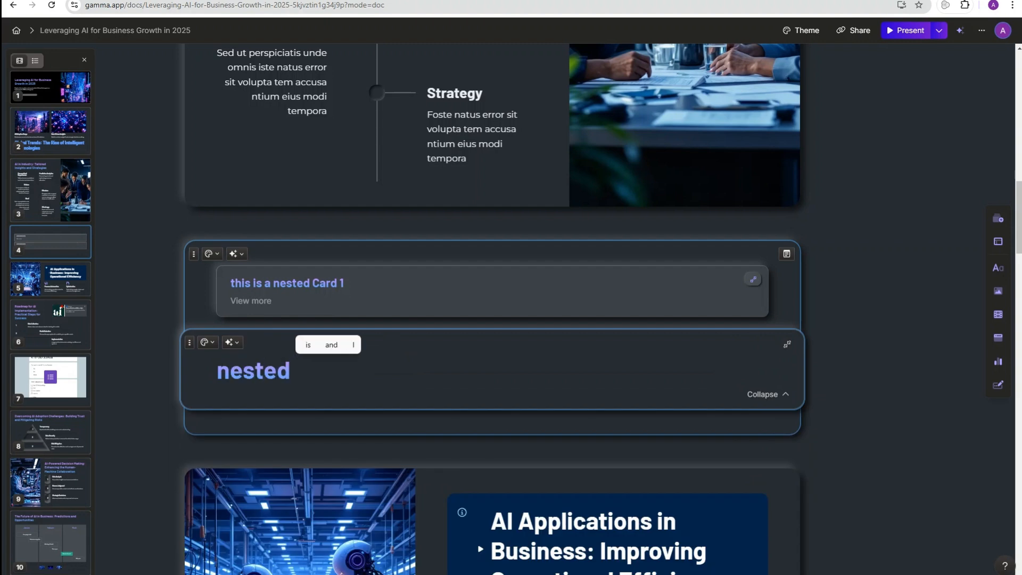
type(" 2")
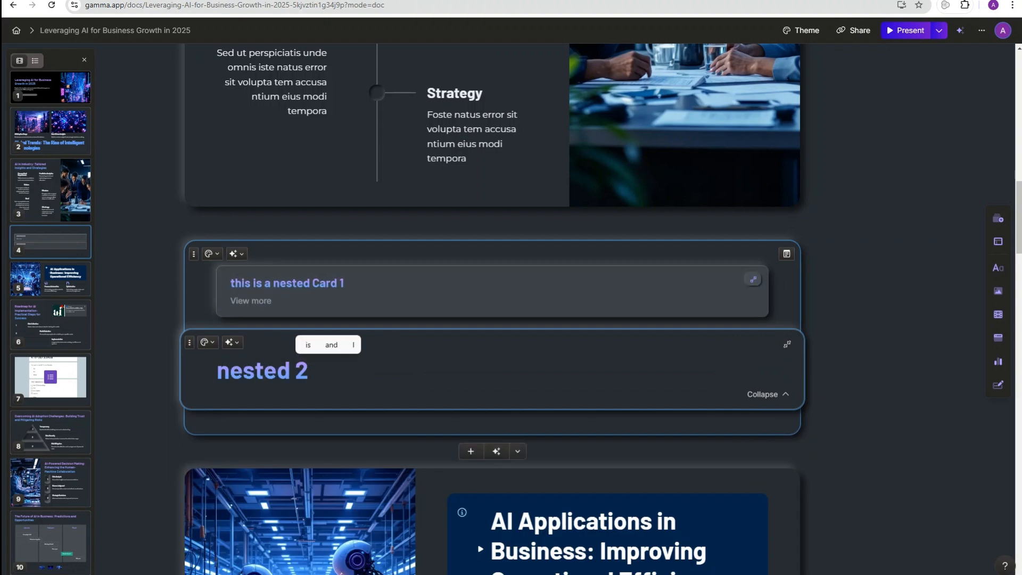
left_click(767, 394)
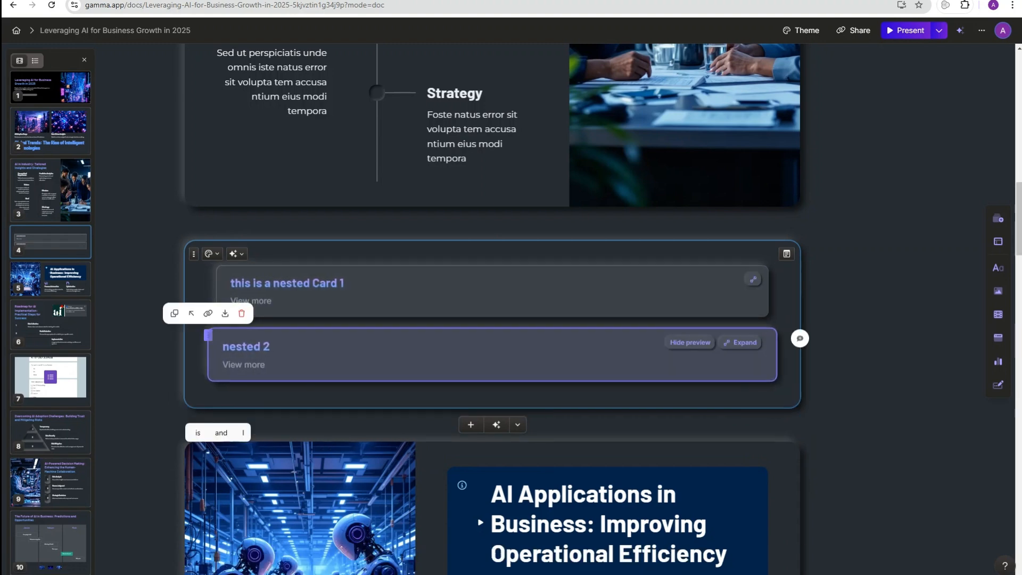
left_click(741, 280)
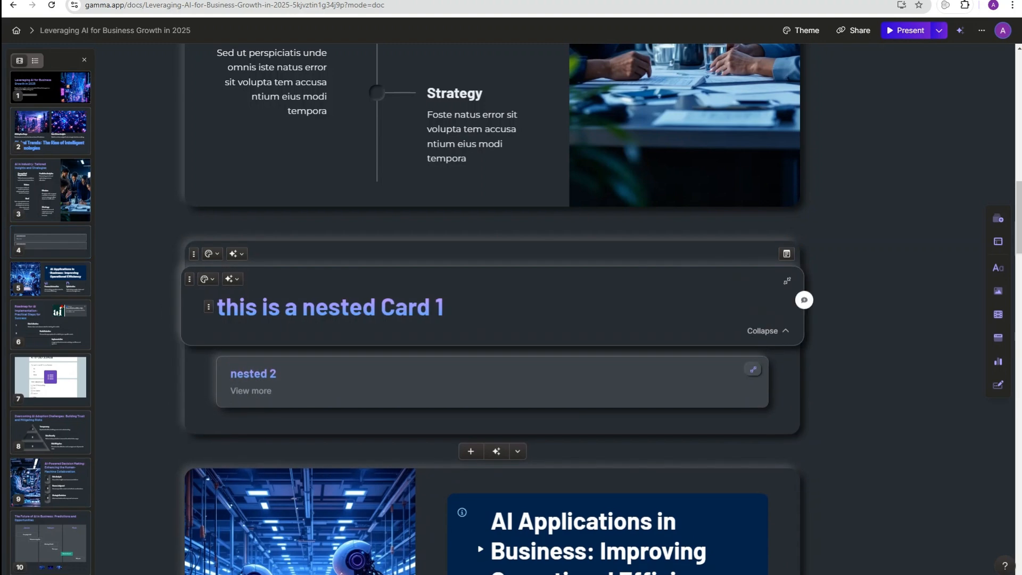
left_click(787, 281)
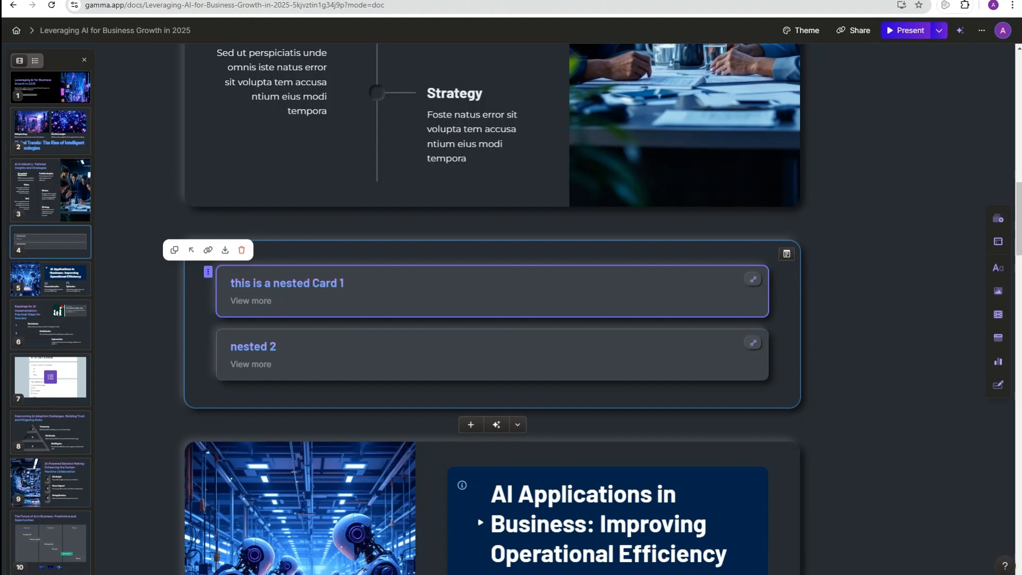
Write the comment "change to text box" on the Vision, Mission, Goal and Strategy timeline of the "AI in Industry" card
scroll(511, 308, "up", 9)
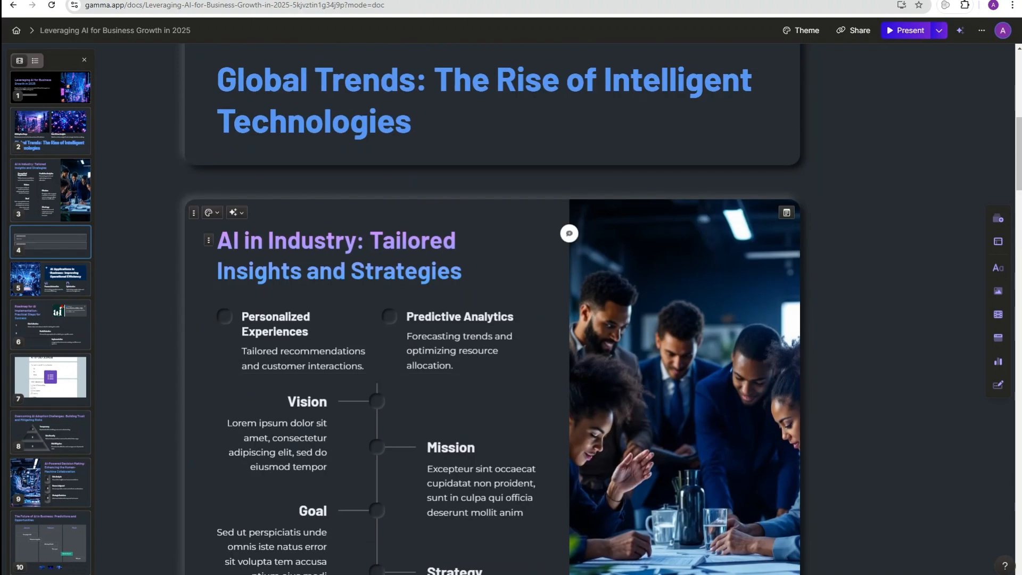
scroll(458, 320, "down", 2)
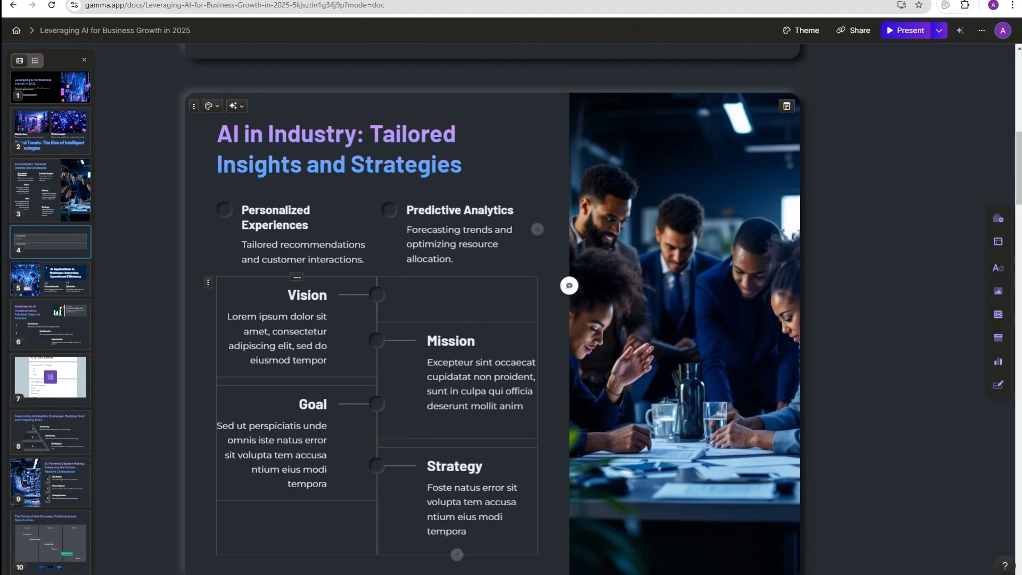
left_click(568, 286)
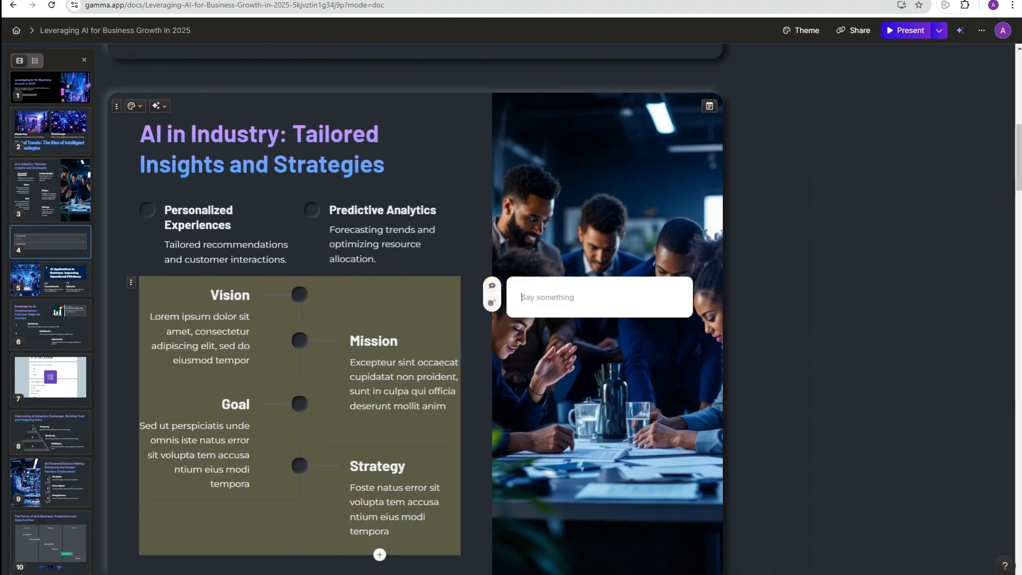
type("change t")
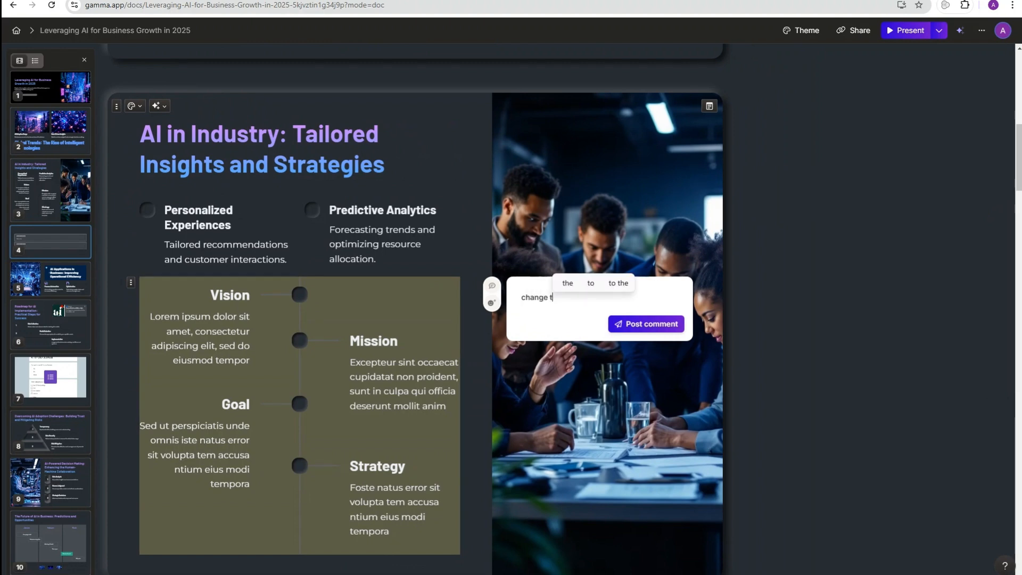
type("o tex")
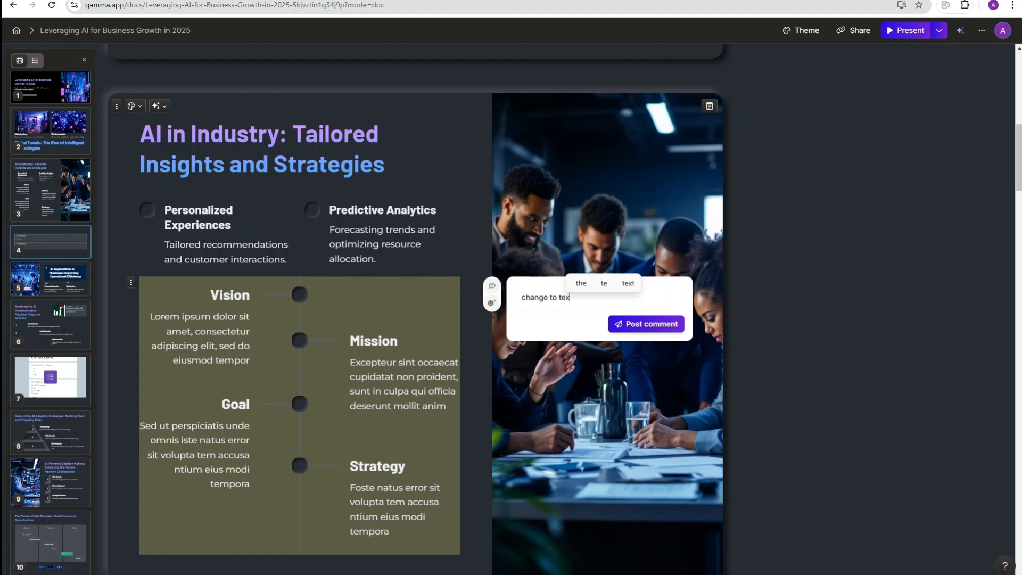
type("t box")
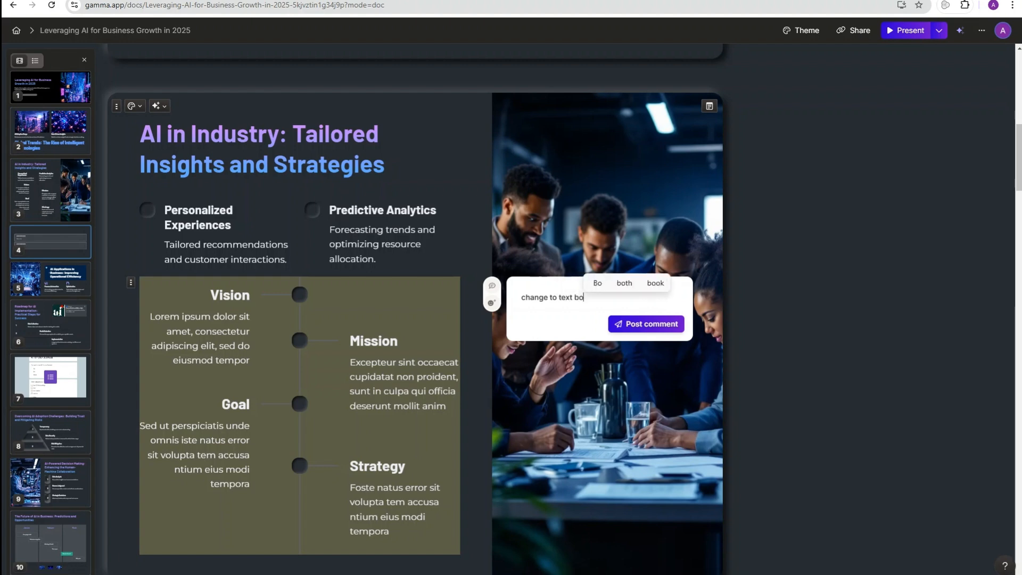